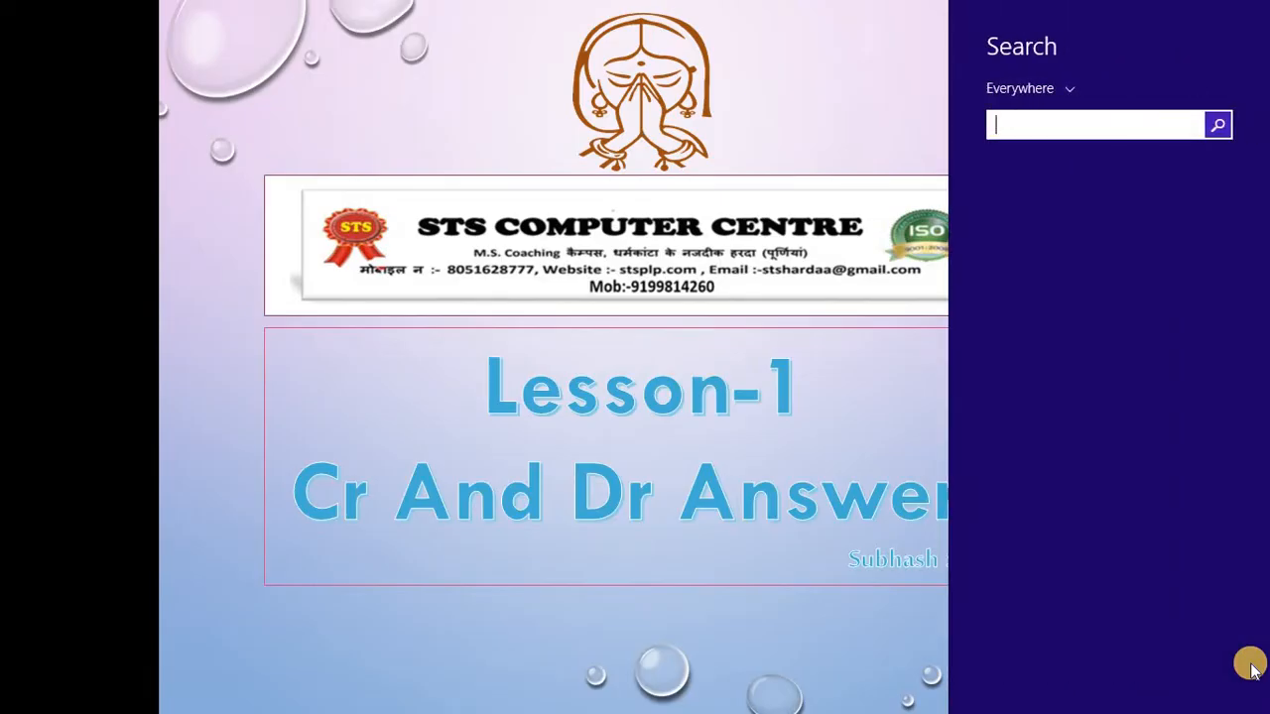
- Search the computer for Tally.ERP 9 and launch it
type("tally.ERP 9")
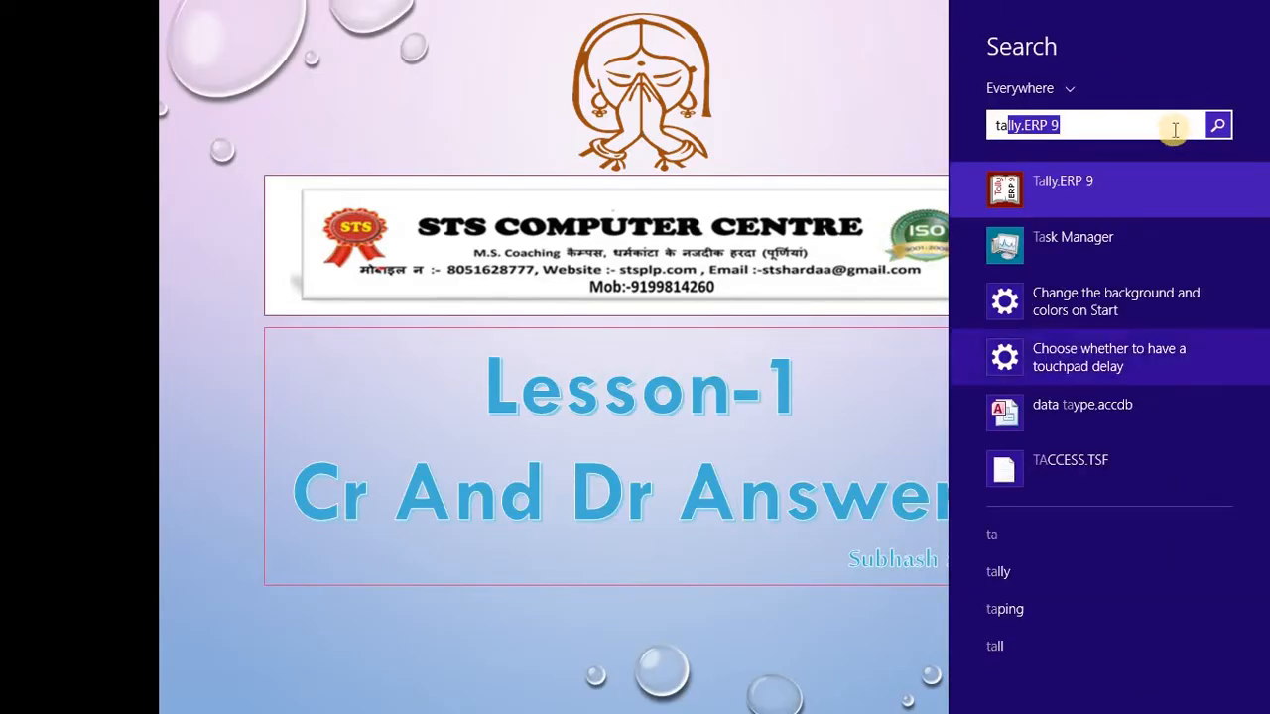
left_click(1168, 179)
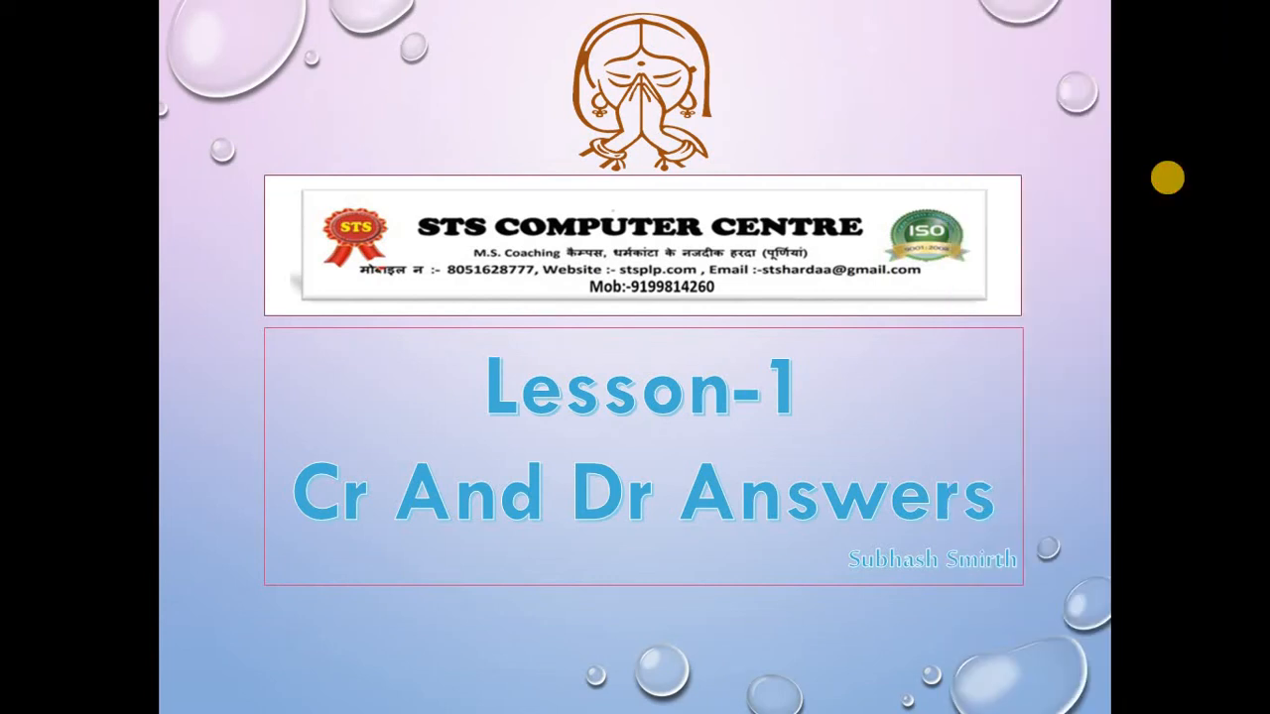
- Advance the presentation to the first Dr and Cr answer and switch to the Lesson-1 transaction table in Word
left_click(841, 289)
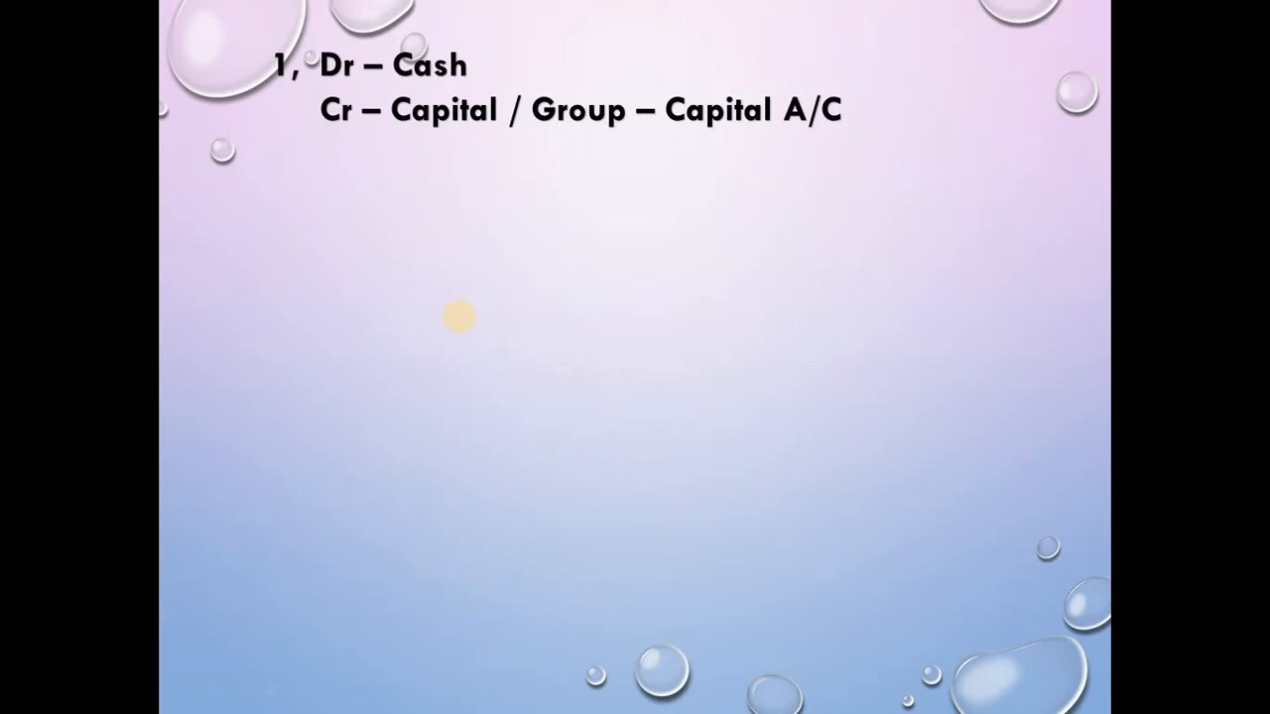
key("alt+Tab")
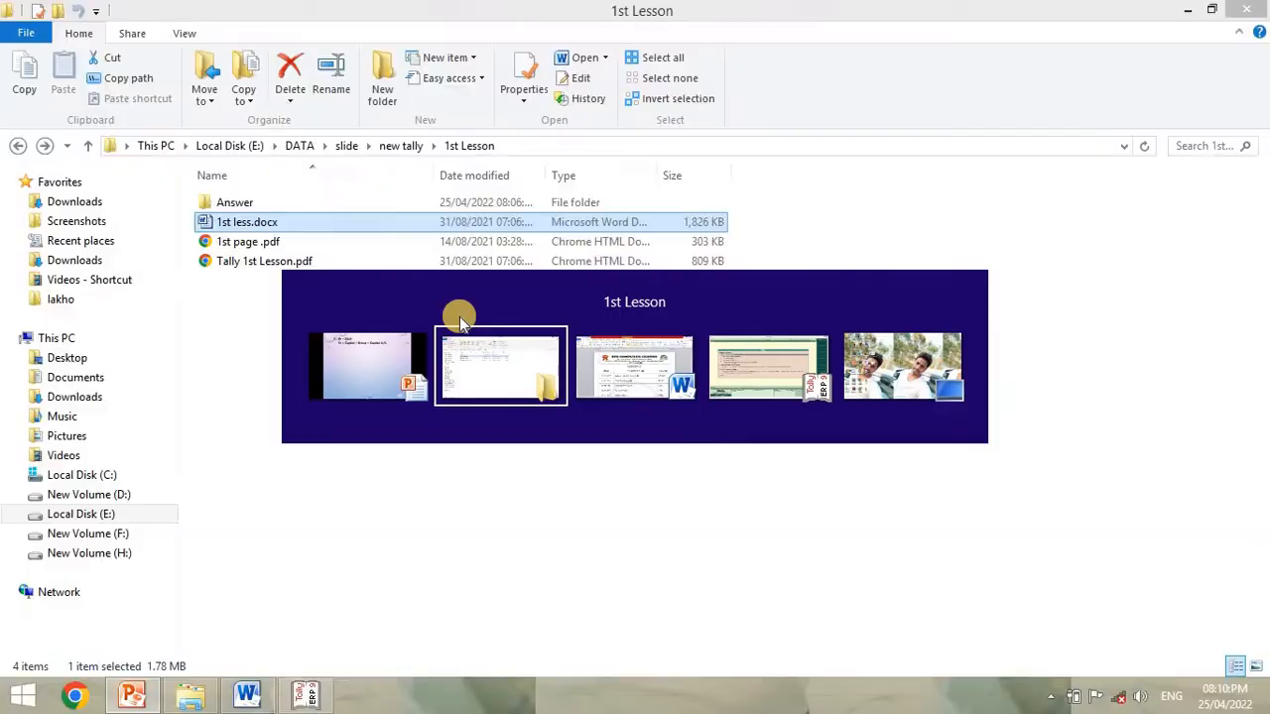
key("alt+Tab")
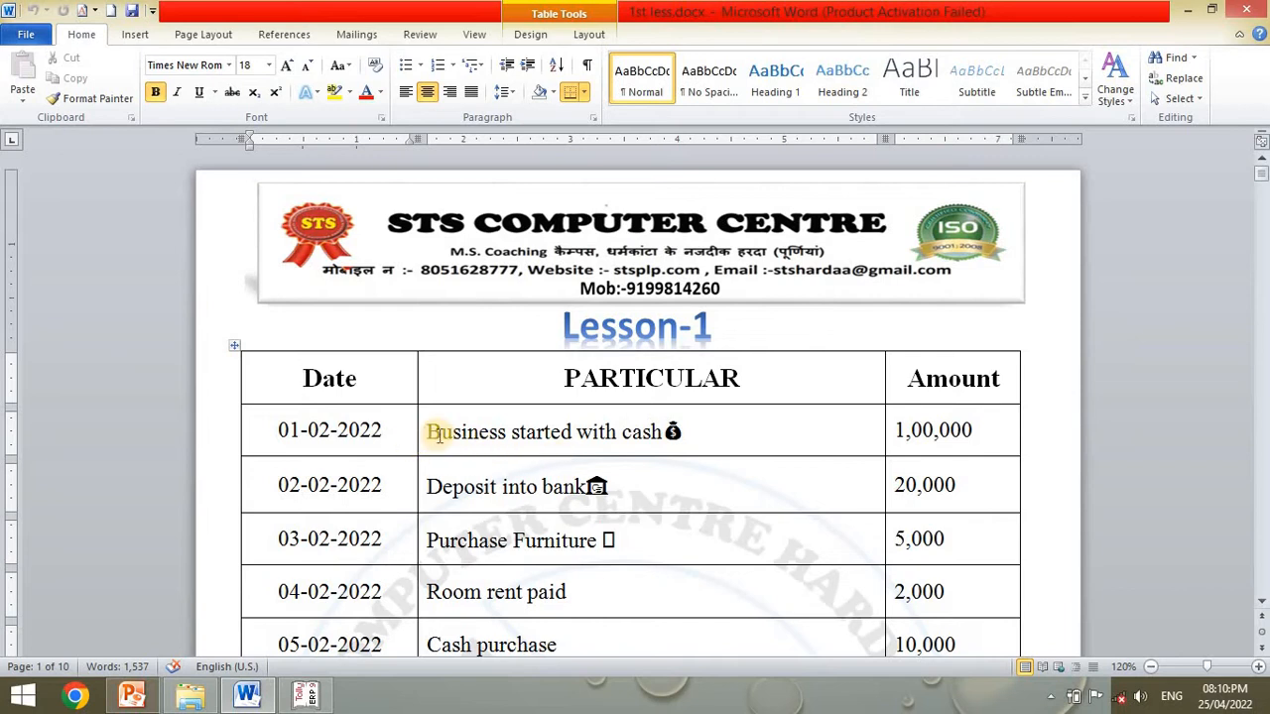
- Switch to Tally.ERP 9 and start working in Educational Mode
left_click(308, 697)
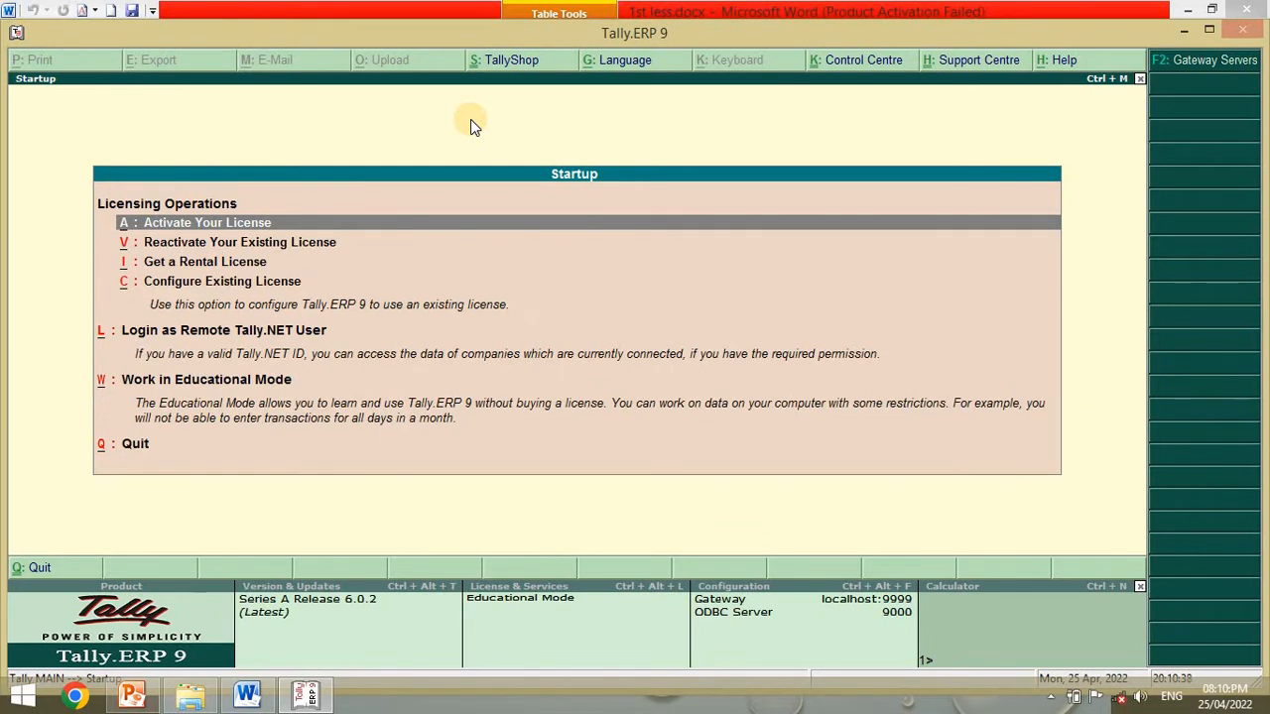
key("w")
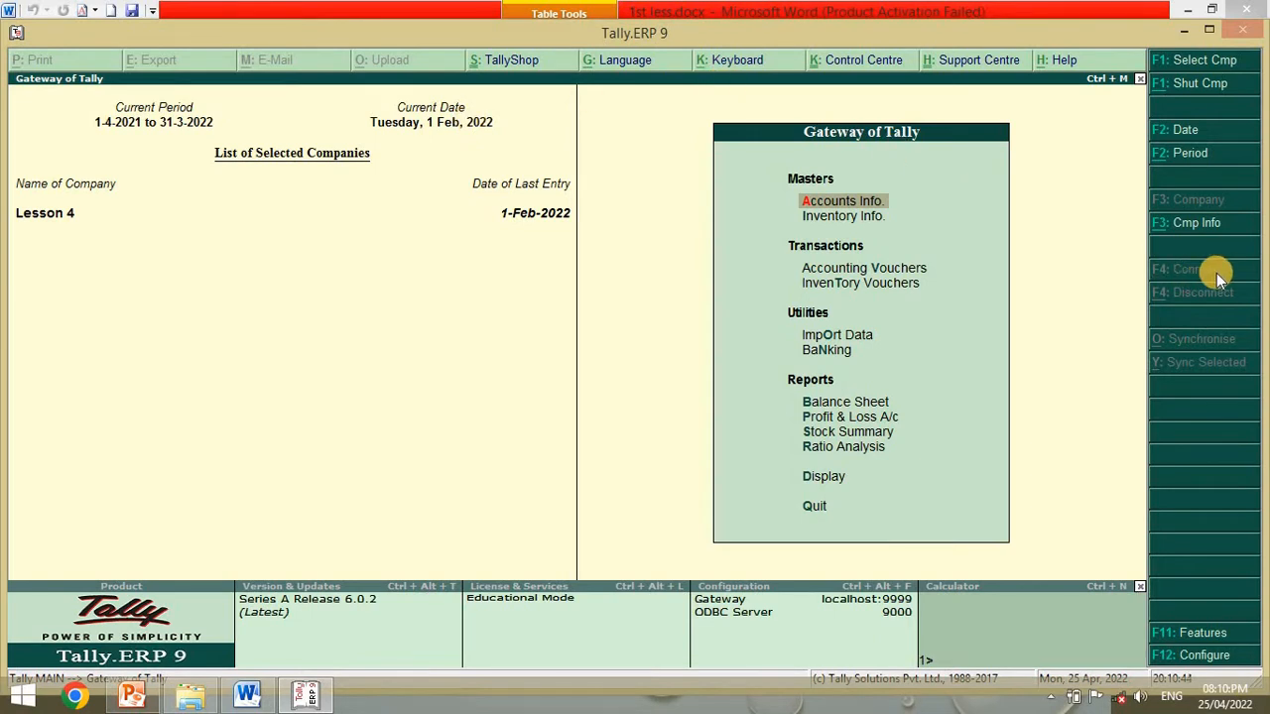
- Start creating a new company named Sts 1 and keep the same mailing name
left_click(1206, 234)
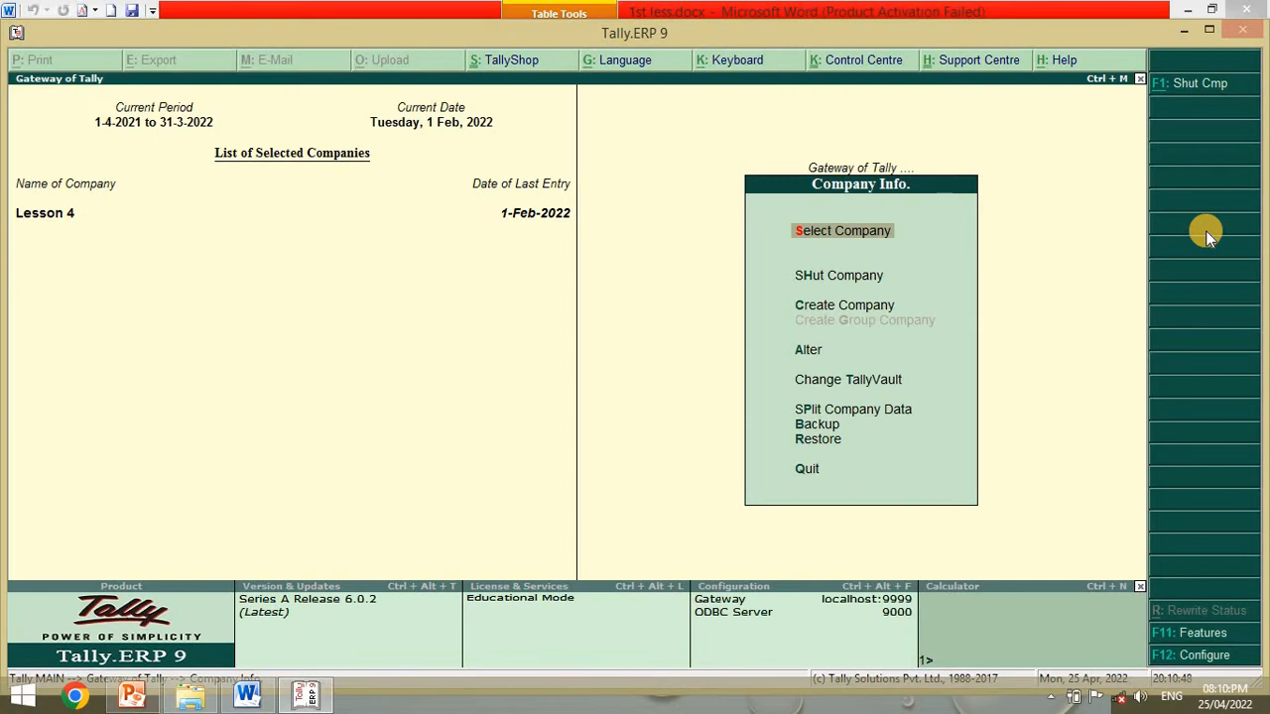
key("Down")
key("Down")
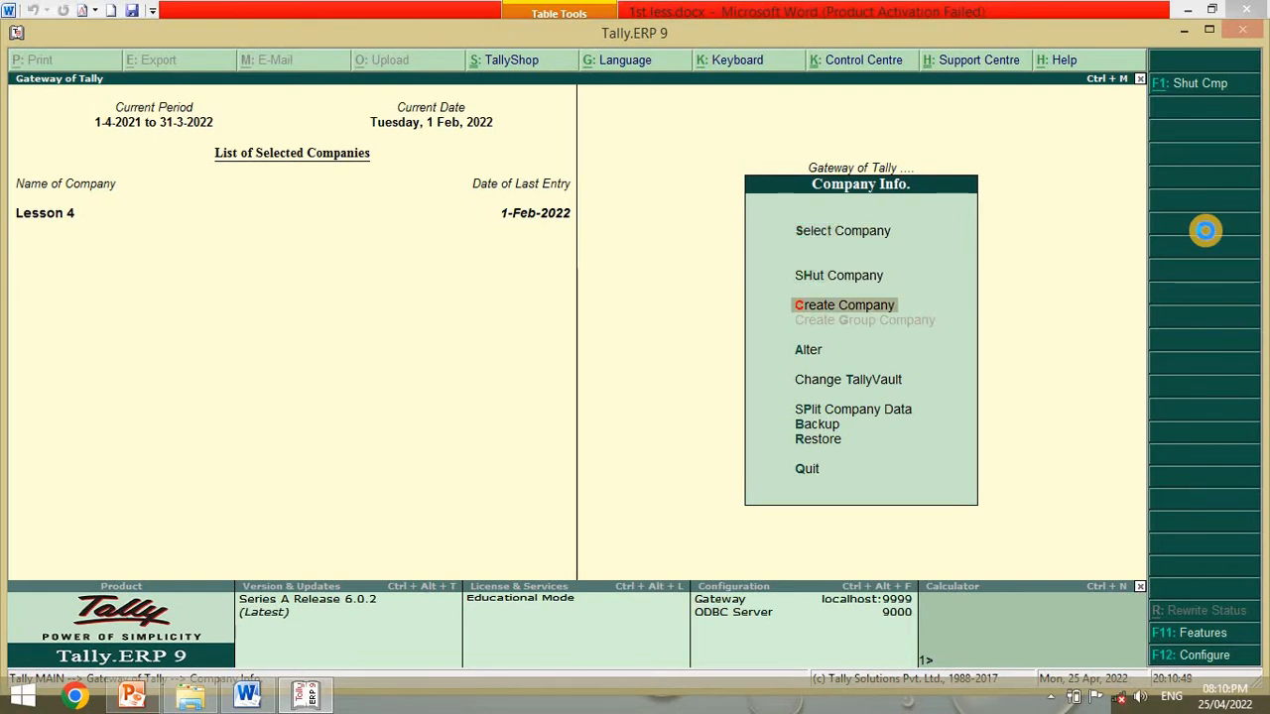
key("Return")
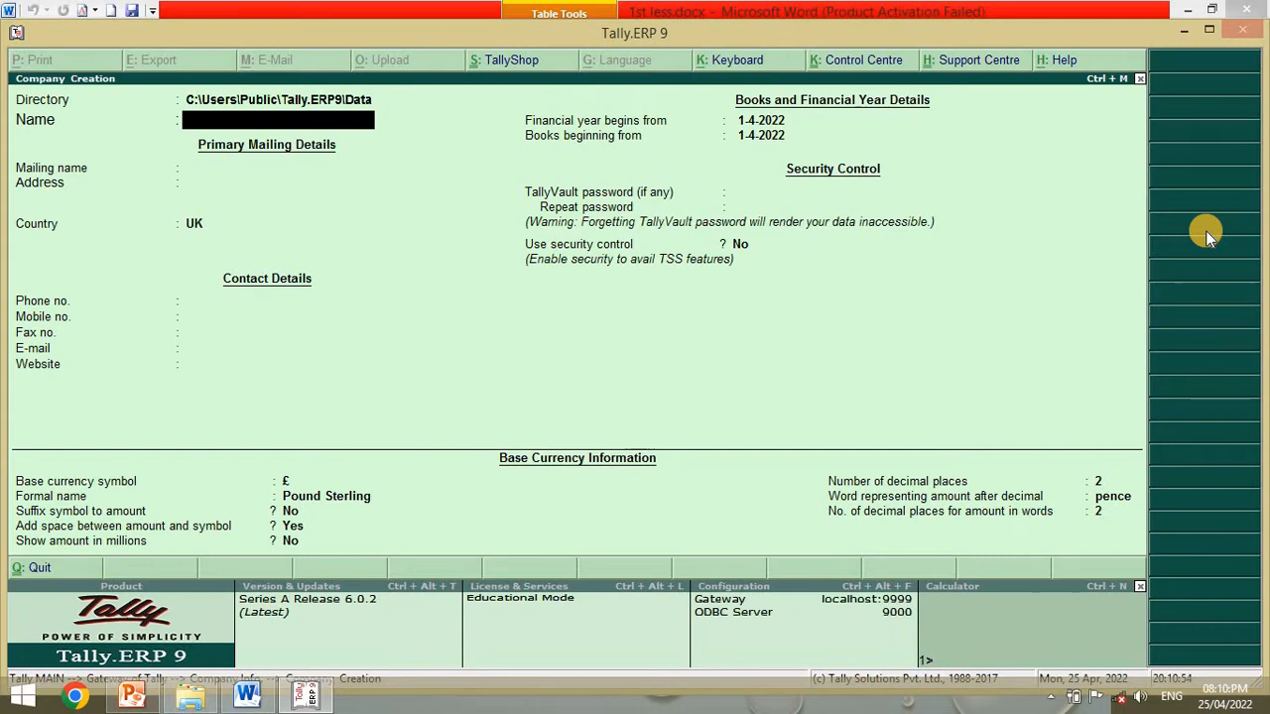
type("Sts 1")
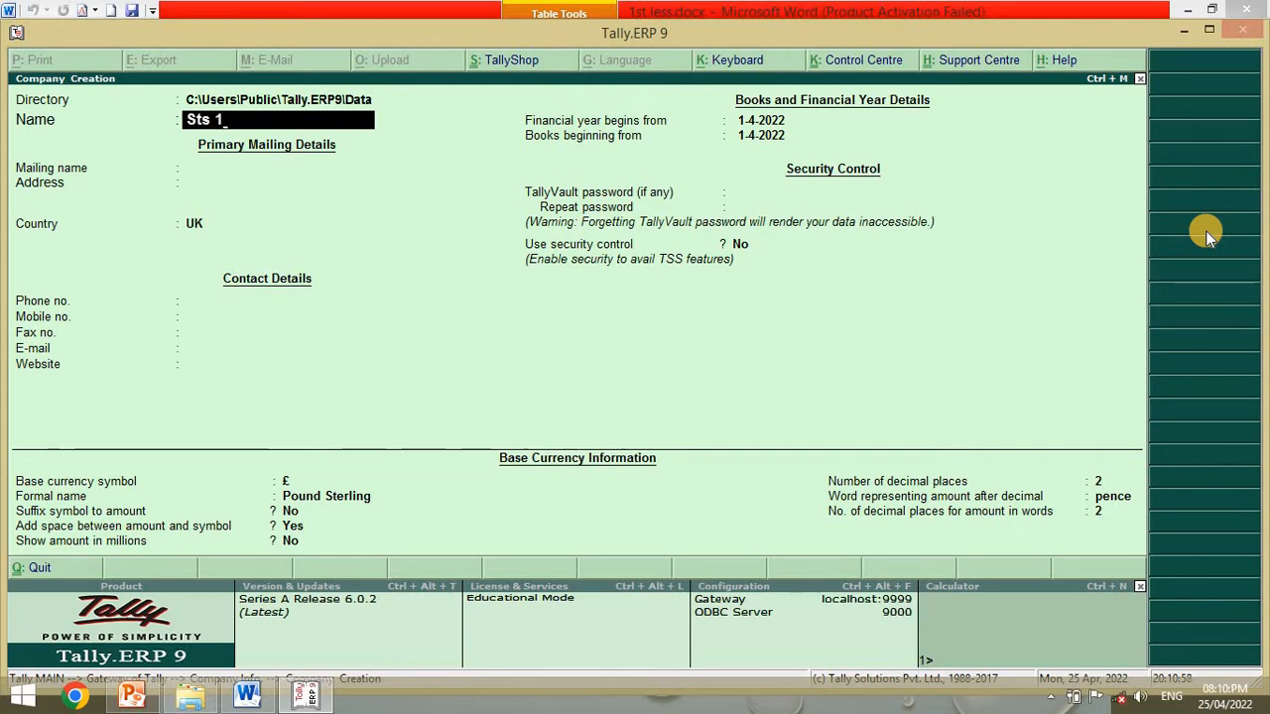
key("Return")
key("Return")
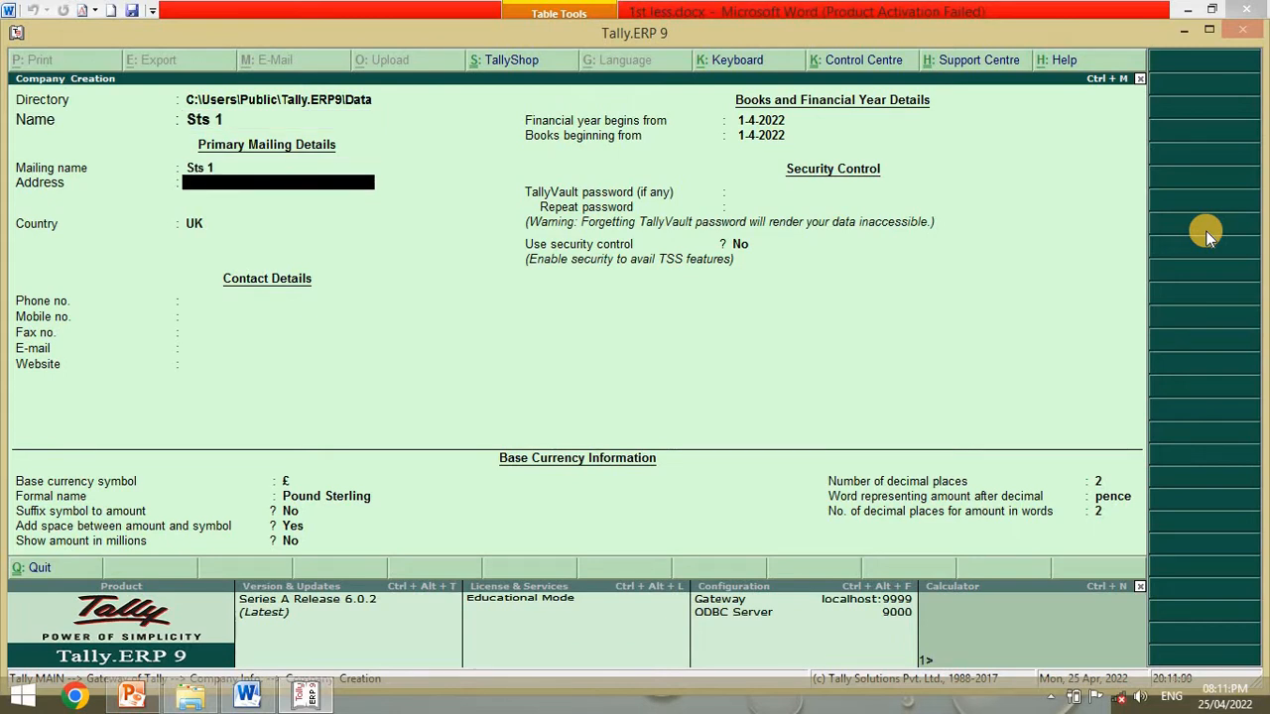
- Enter the company's address, set the country to India and the state to Bihar, and fill in the postal code
type("Harda")
key("Return")
key("Return")
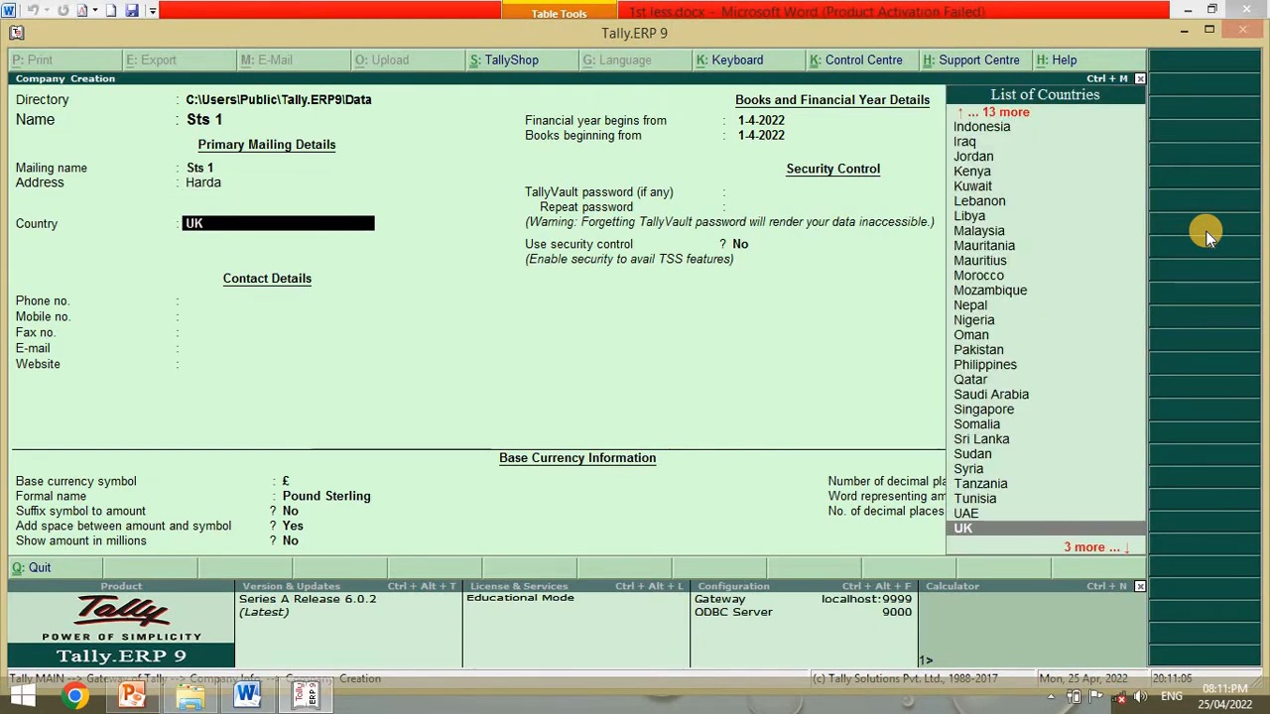
type("In")
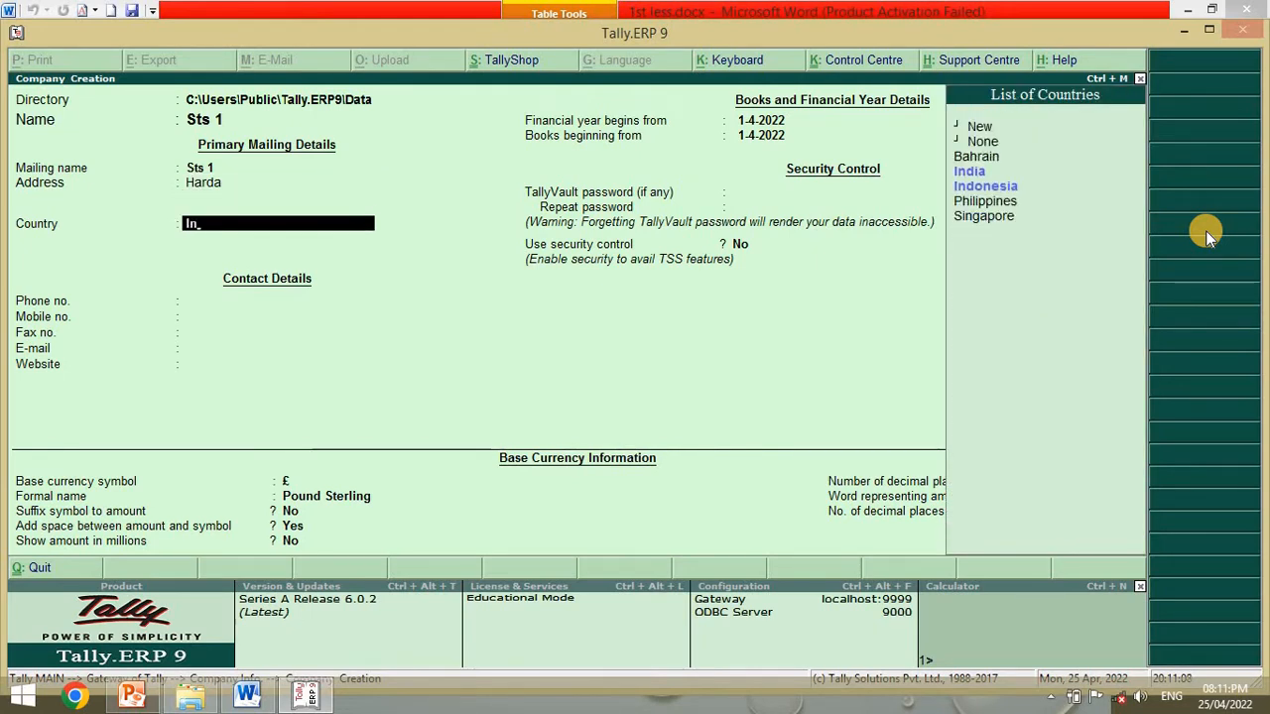
key("Down")
key("Return")
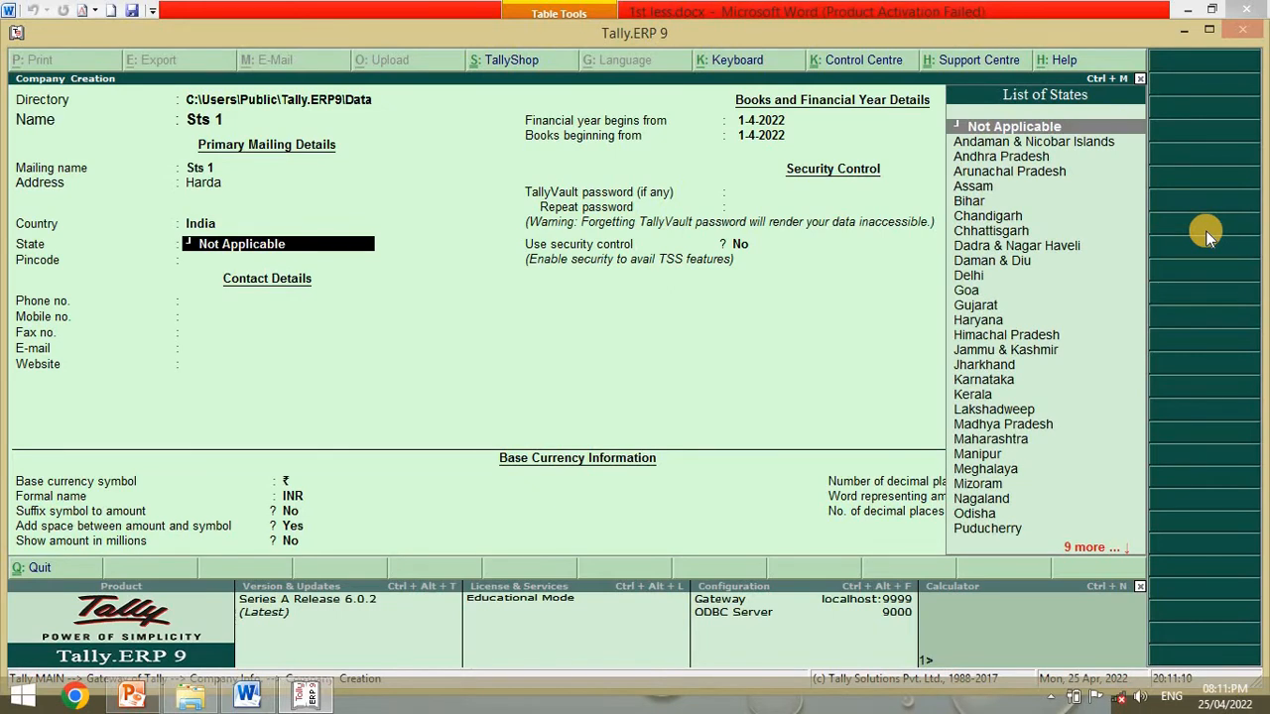
type("bi")
key("Return")
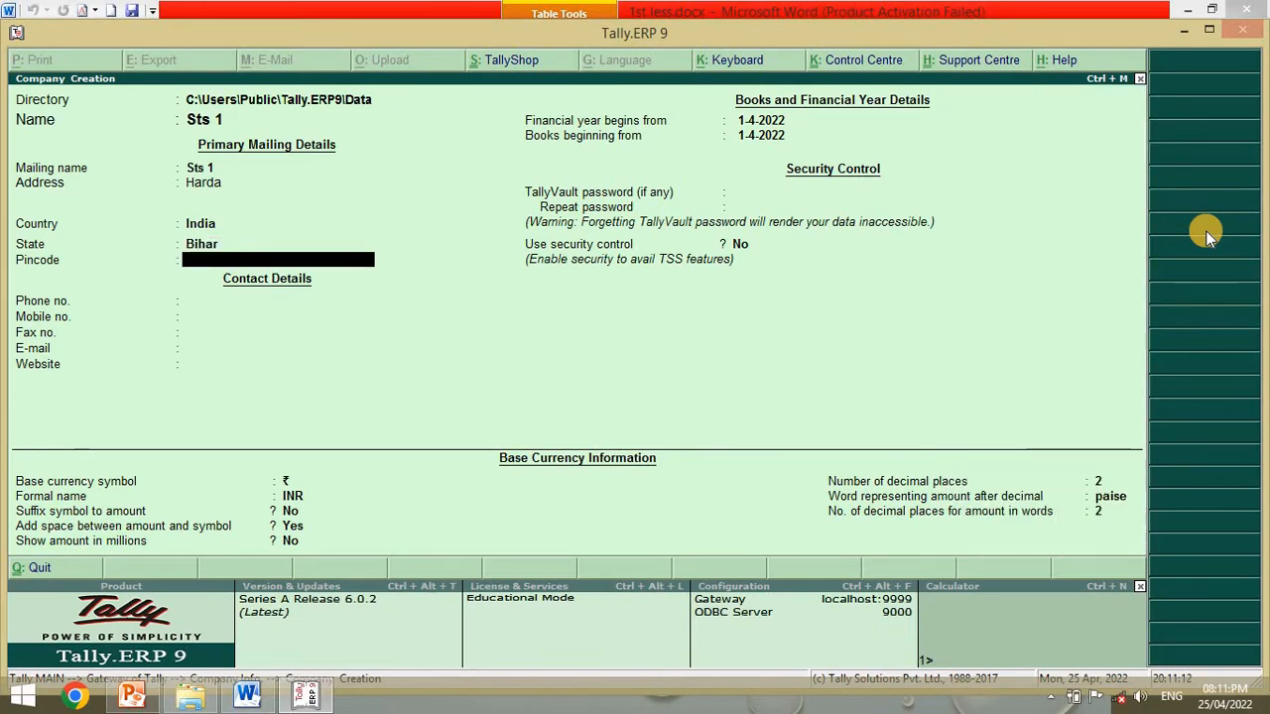
type("8")
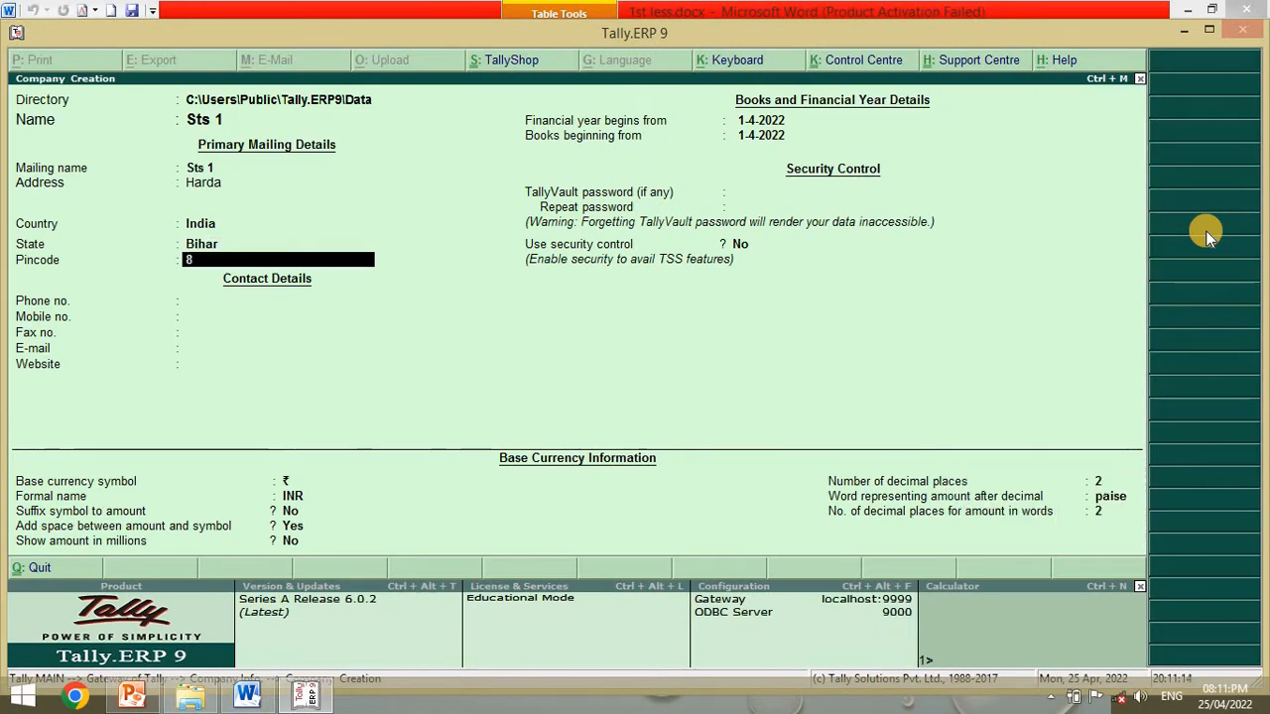
type("54303")
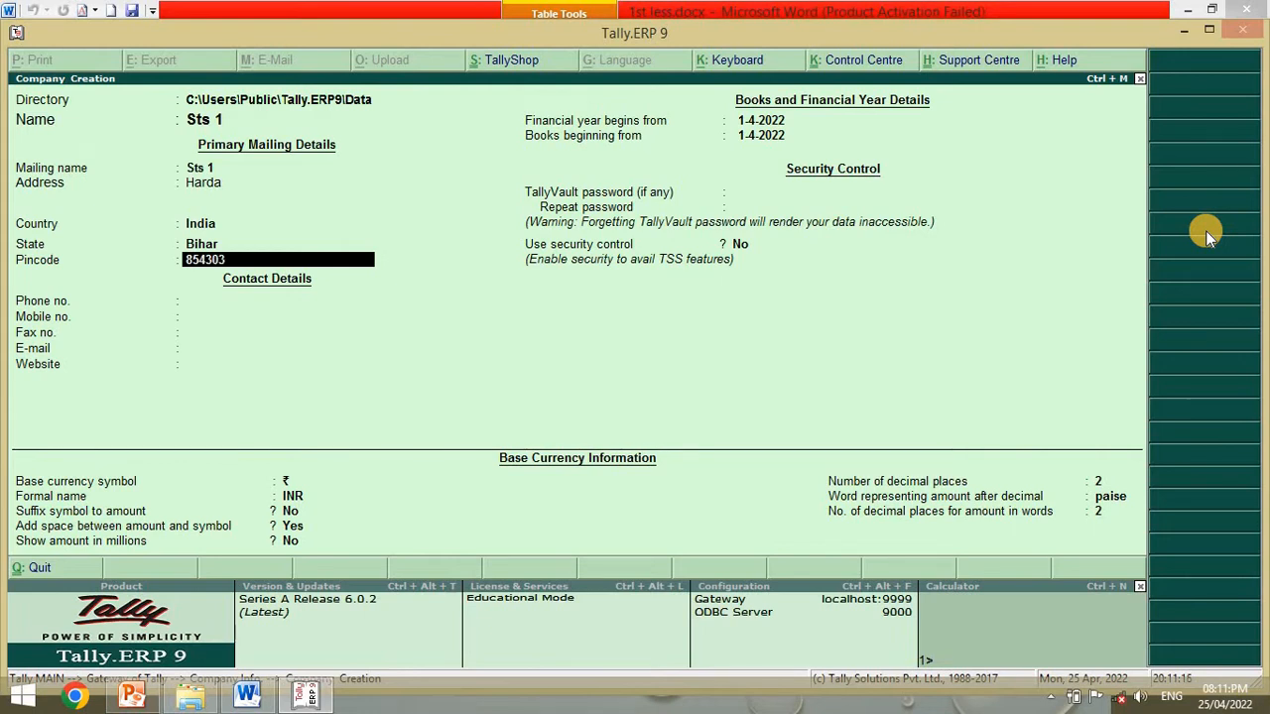
key("Return")
- Leave the company's phone, mobile, fax, e-mail and website details blank
key("Return")
key("Return")
key("Return")
key("Return")
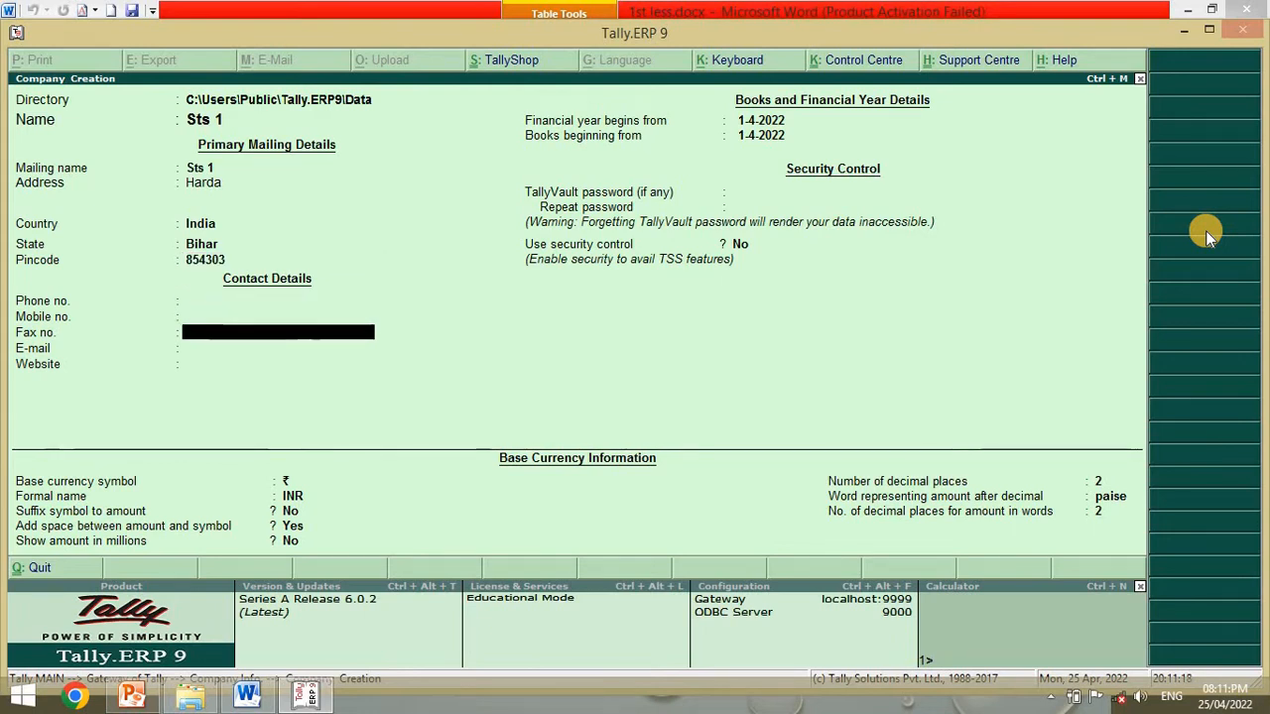
key("Return")
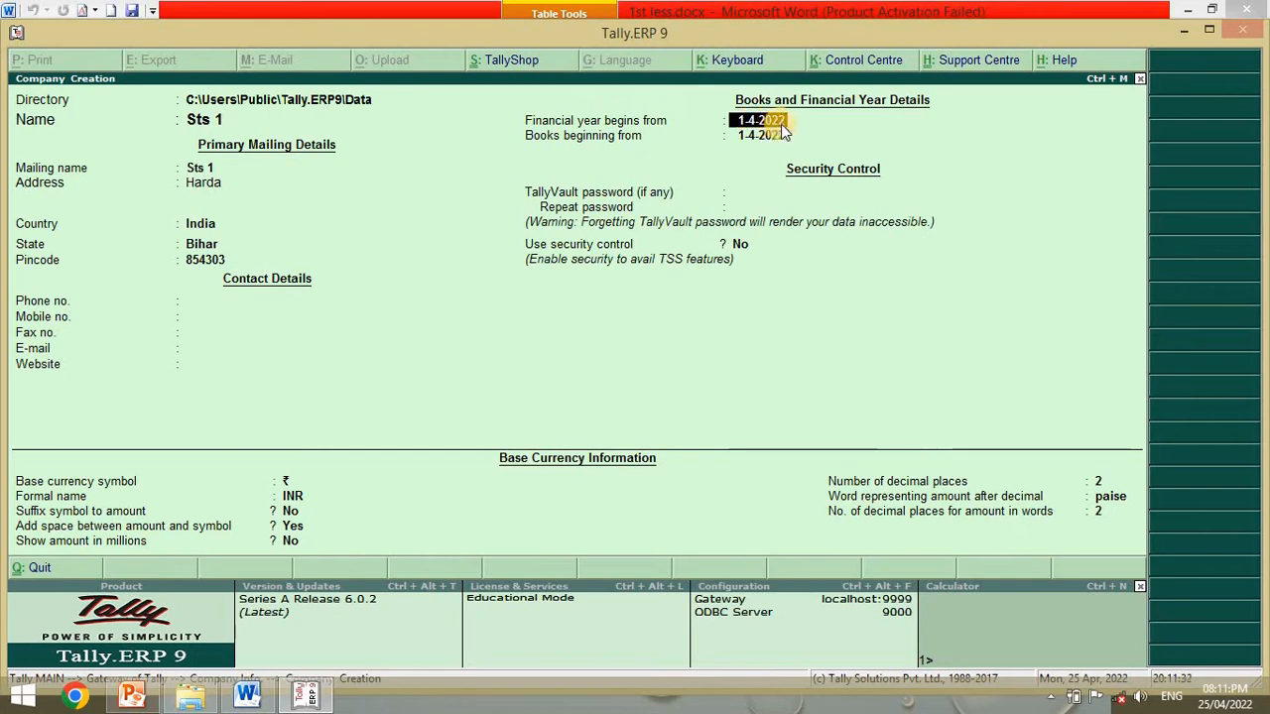
- Keep 1-4-2022 as the financial year and books start, accept the default security and currency settings, and save the company
key("Return")
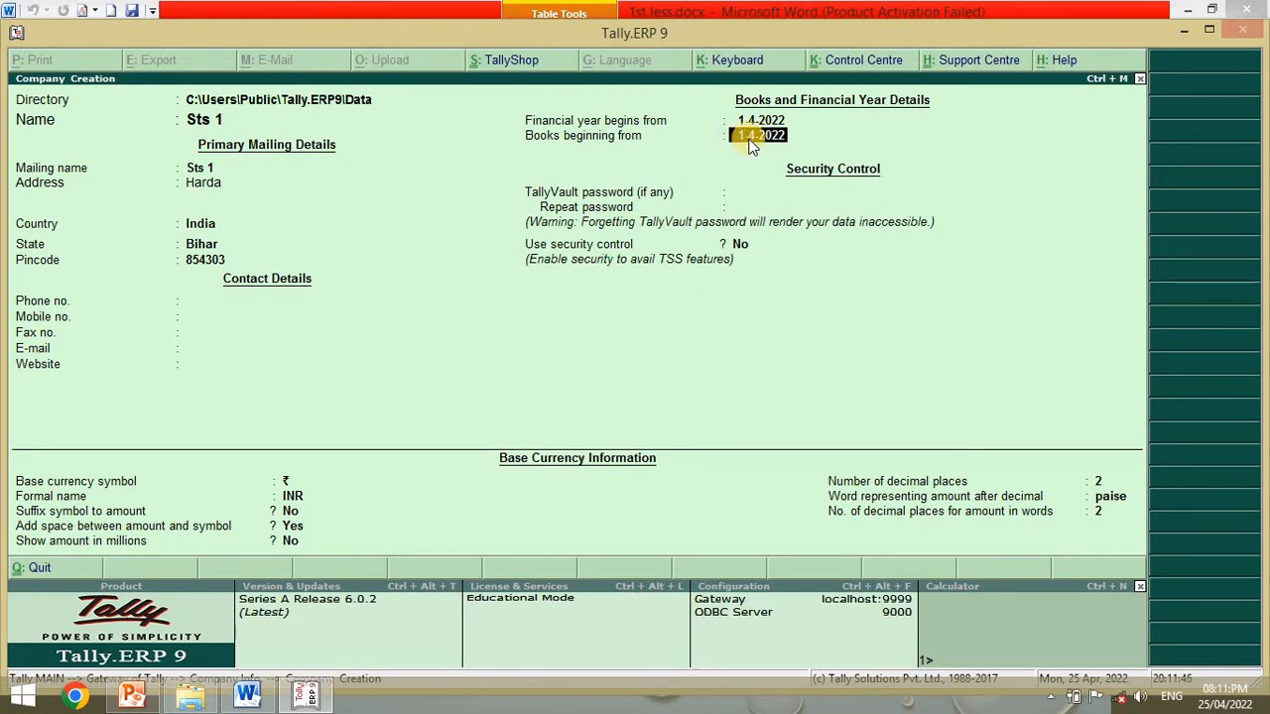
key("Return")
key("Return")
key("Return")
key("Return")
key("Return")
key("Return")
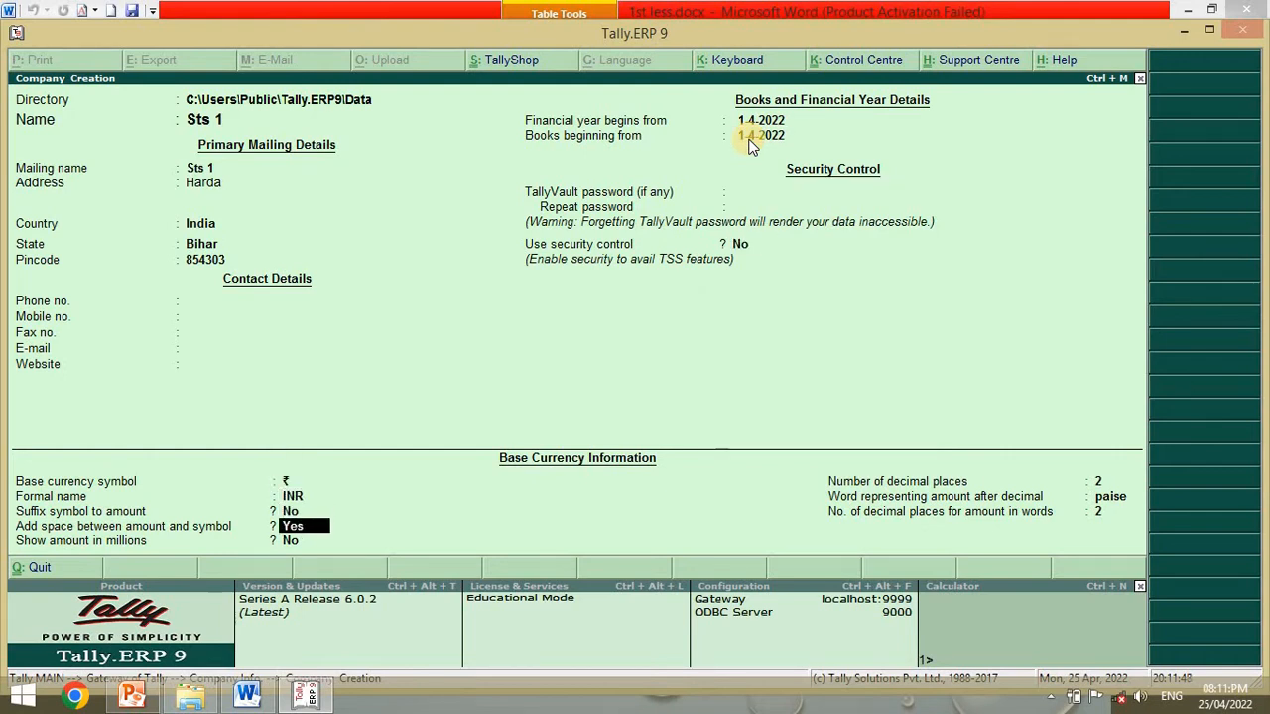
key("Return")
key("Return")
key("Return")
key("Return")
key("Return")
key("Return")
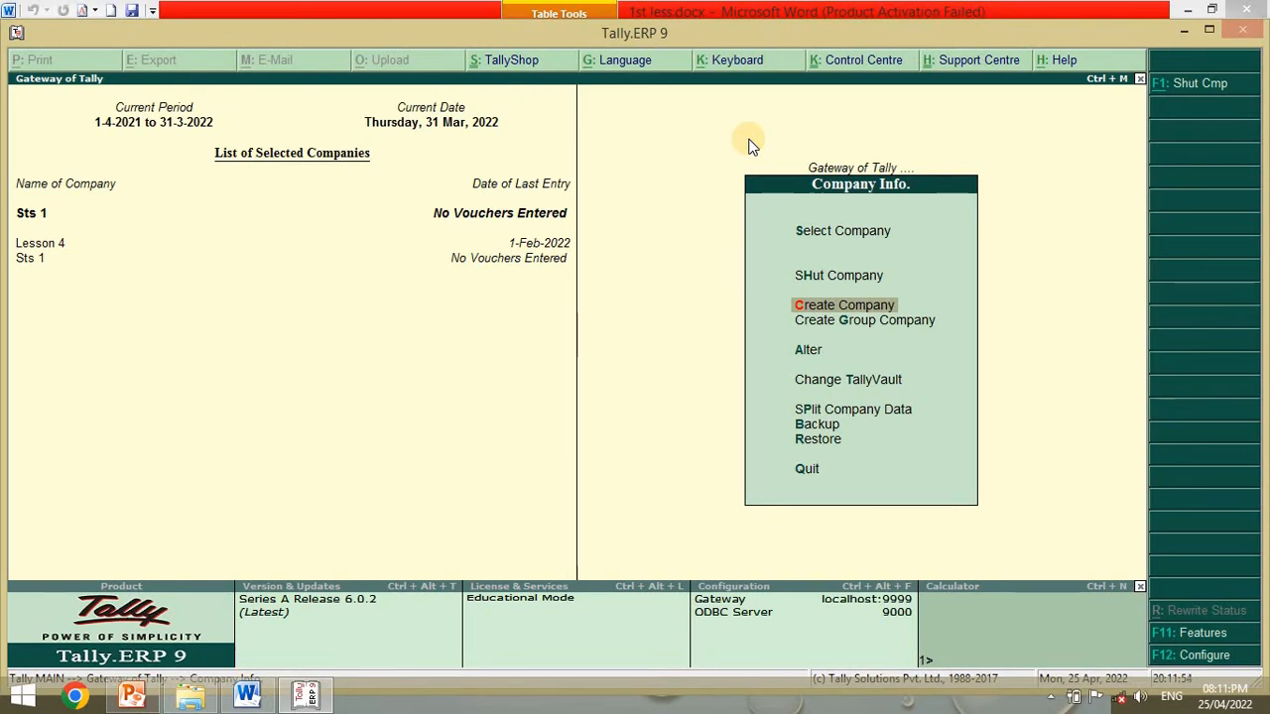
- Return to the Gateway of Tally without quitting and set the current period from 1-4-2022 to 31-3-2023
key("Escape")
key("Escape")
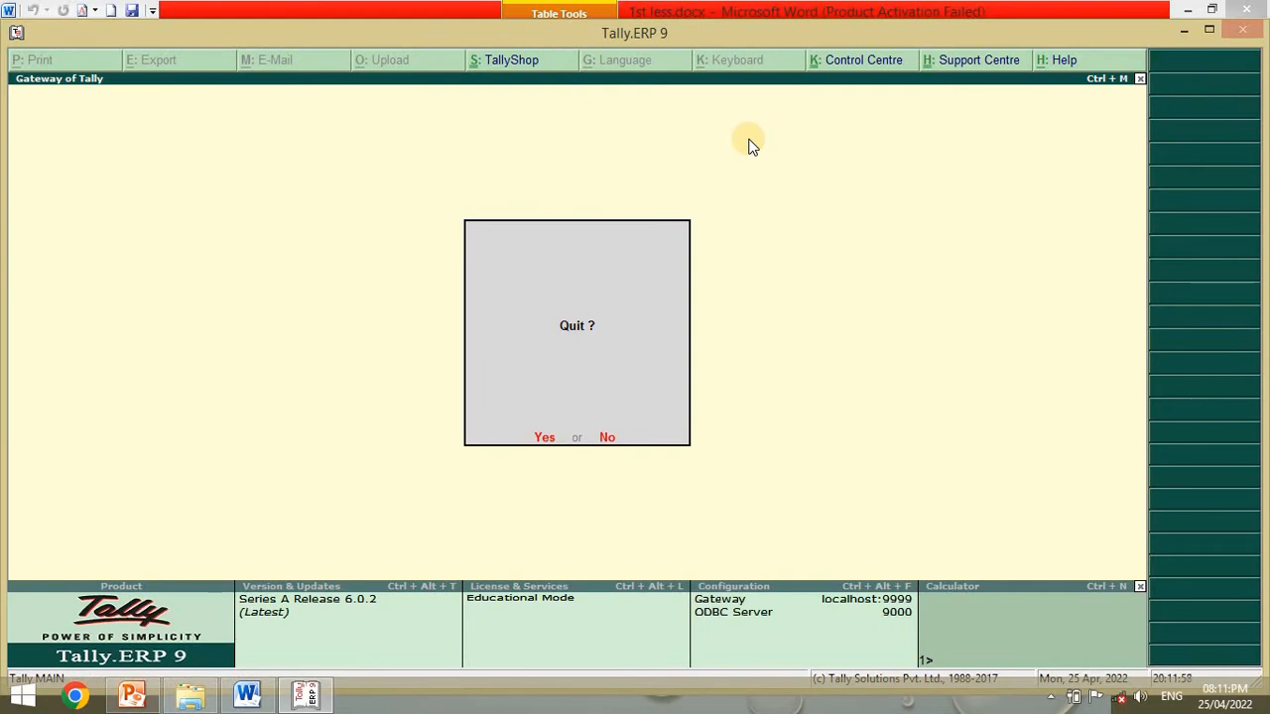
key("n")
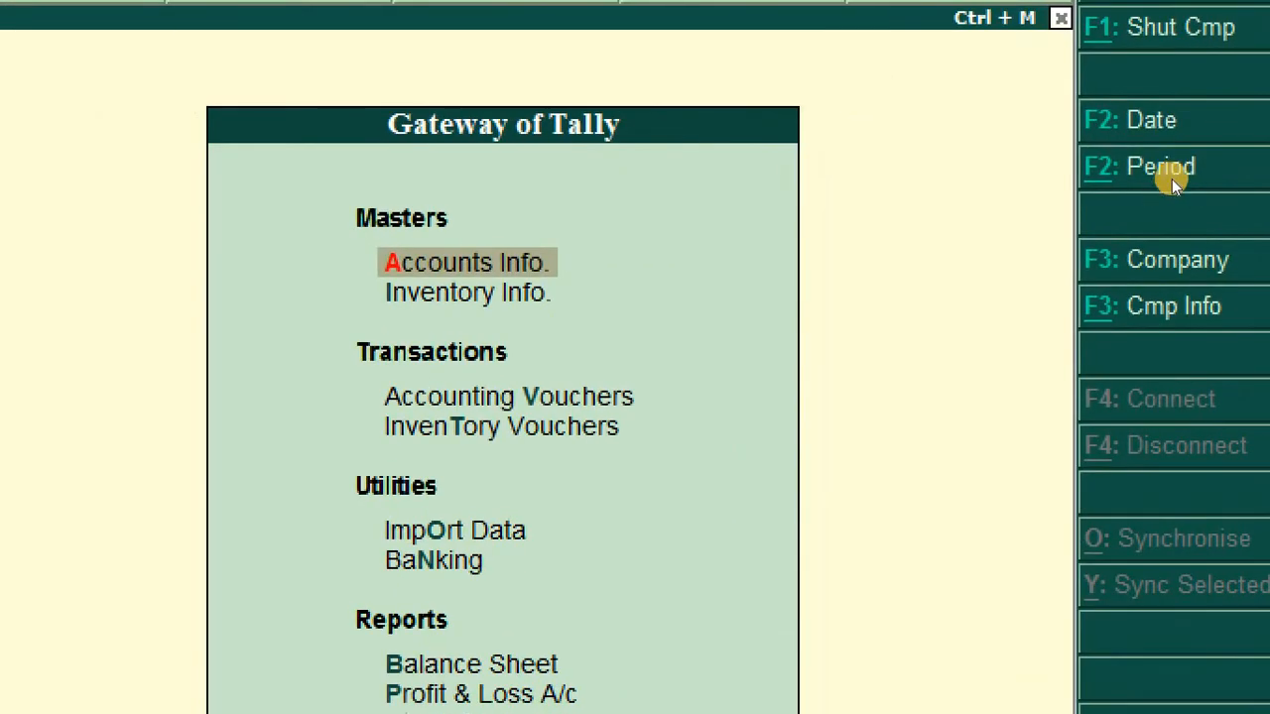
left_click(1188, 165)
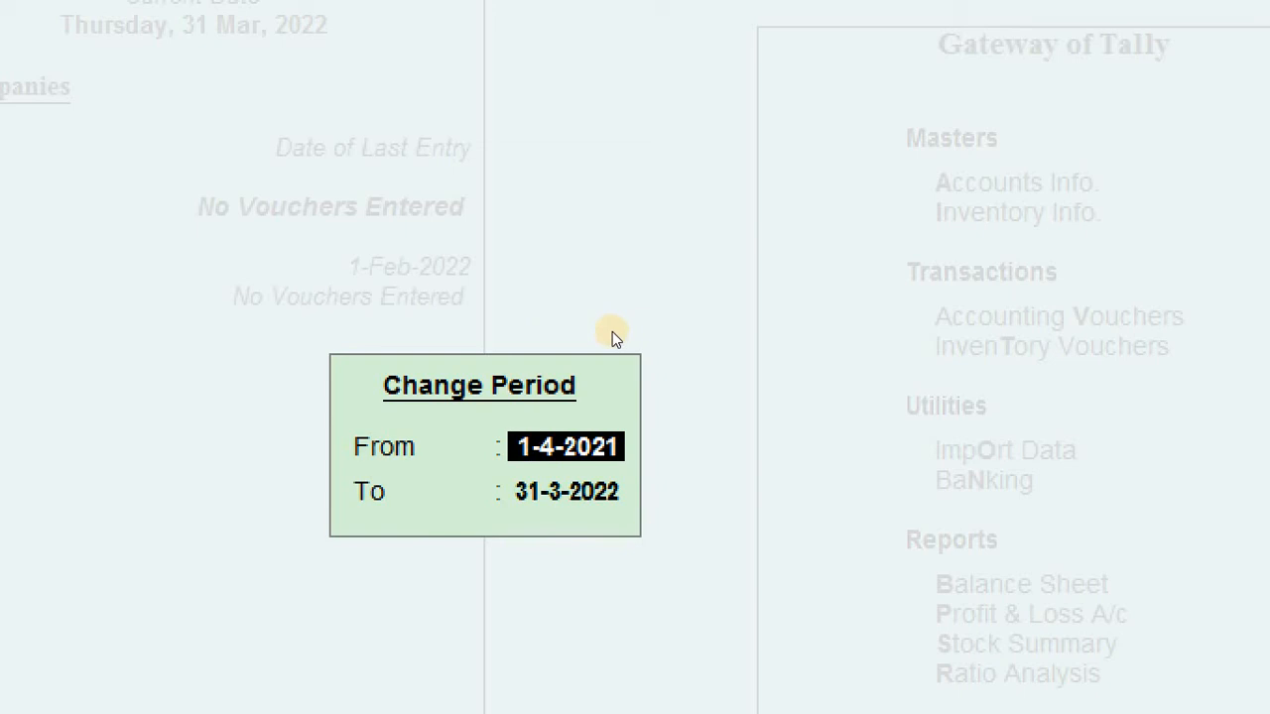
type("1-4-")
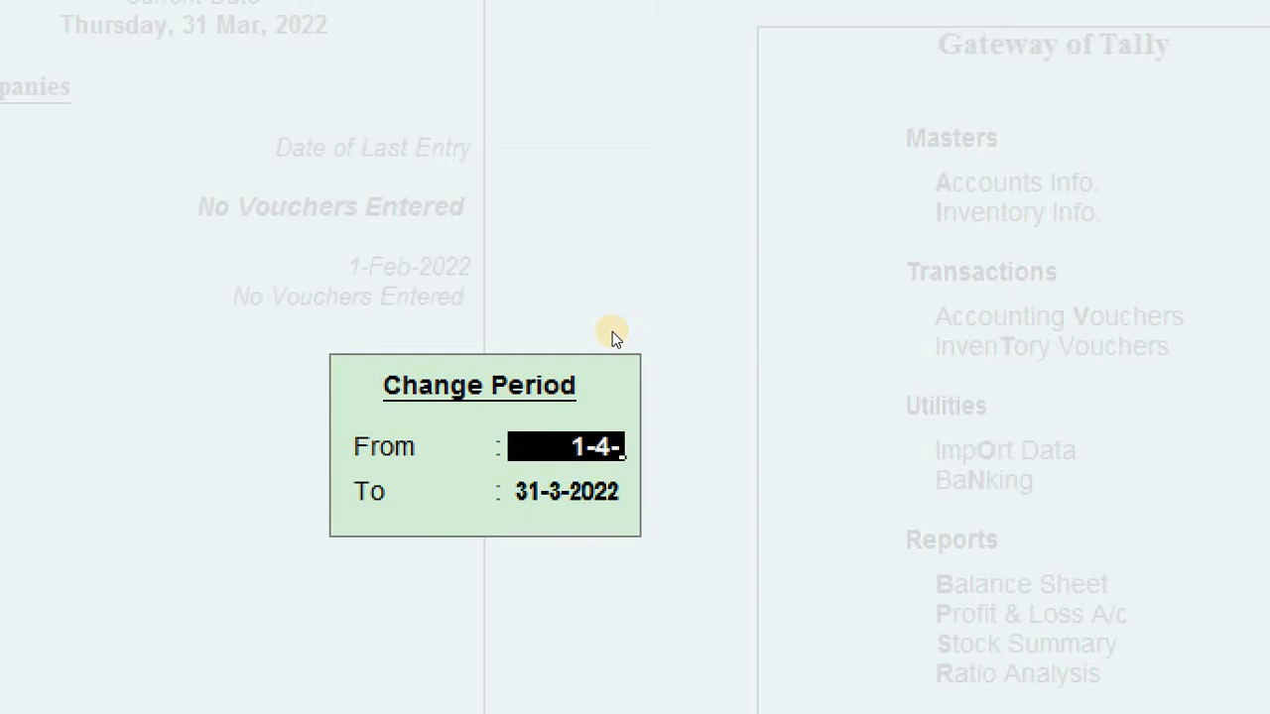
type("2022")
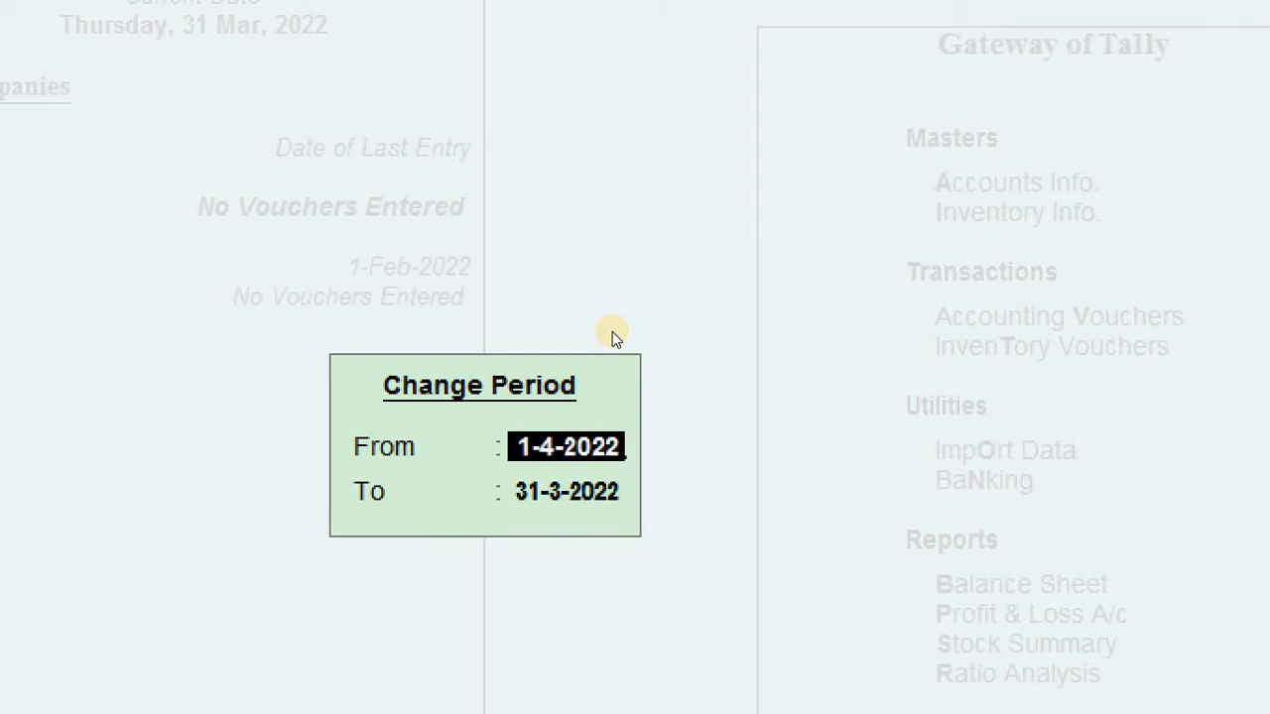
key("Return")
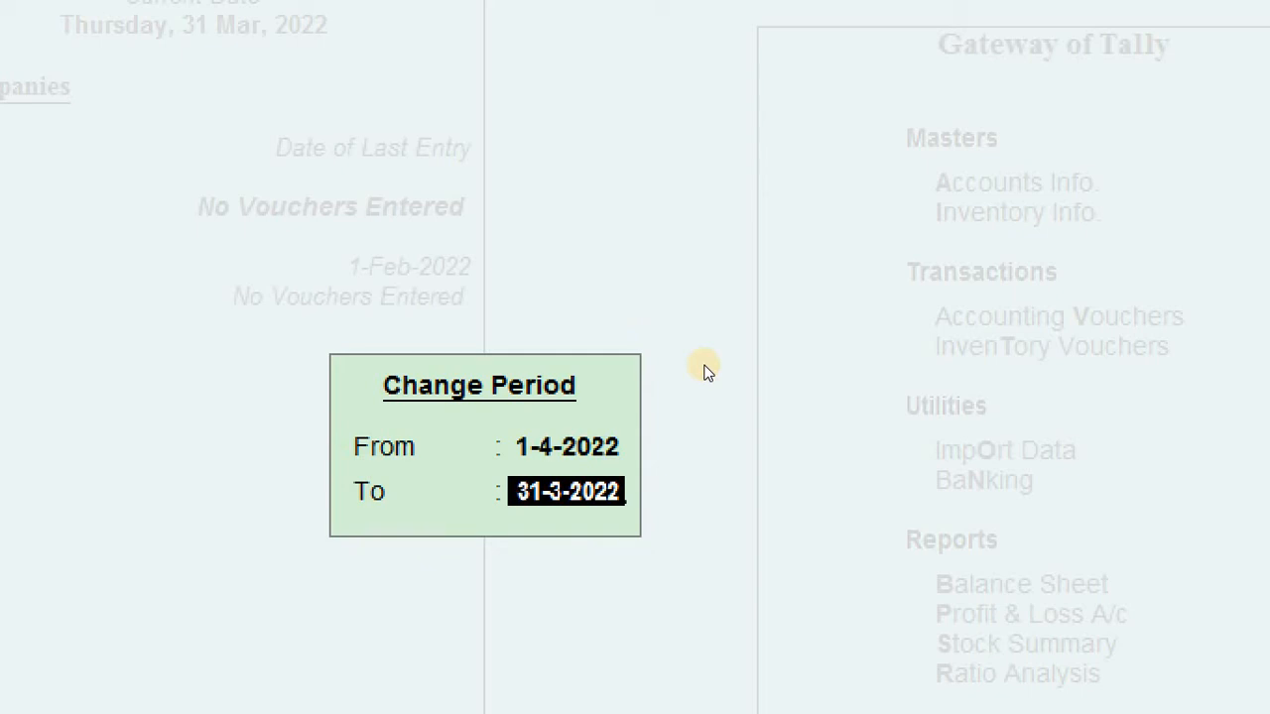
key("BackSpace")
type("3")
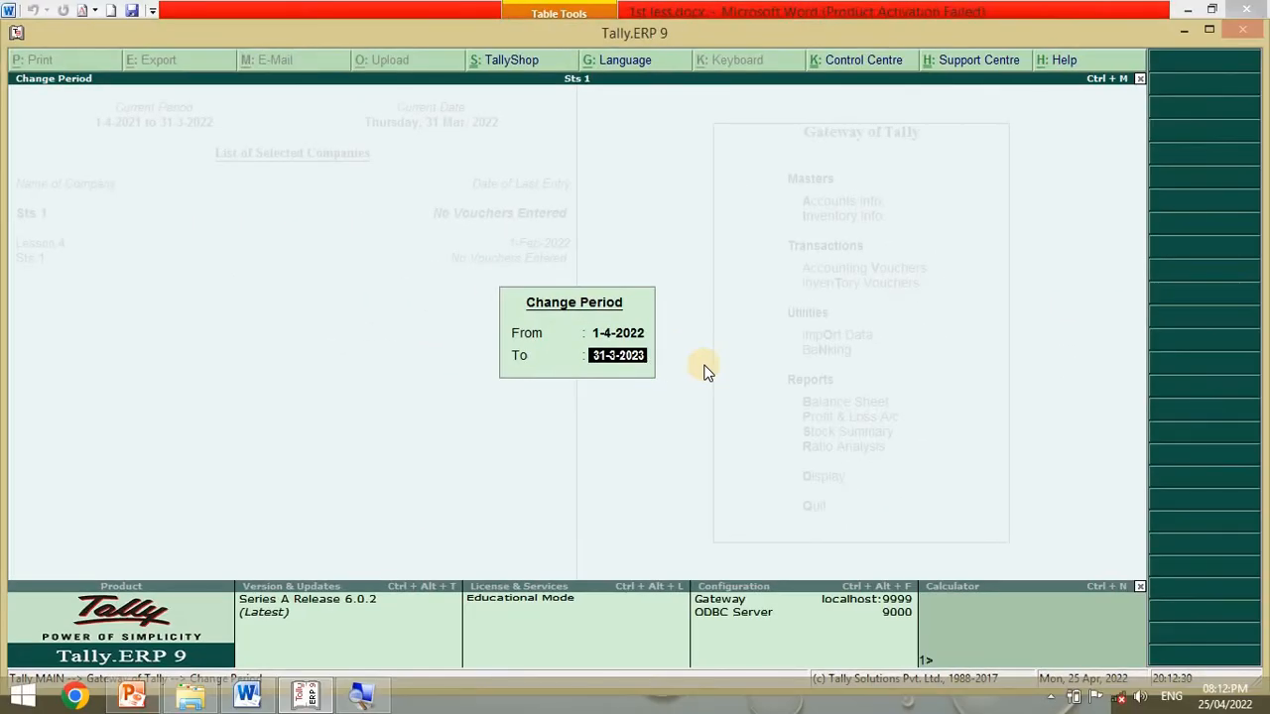
key("Return")
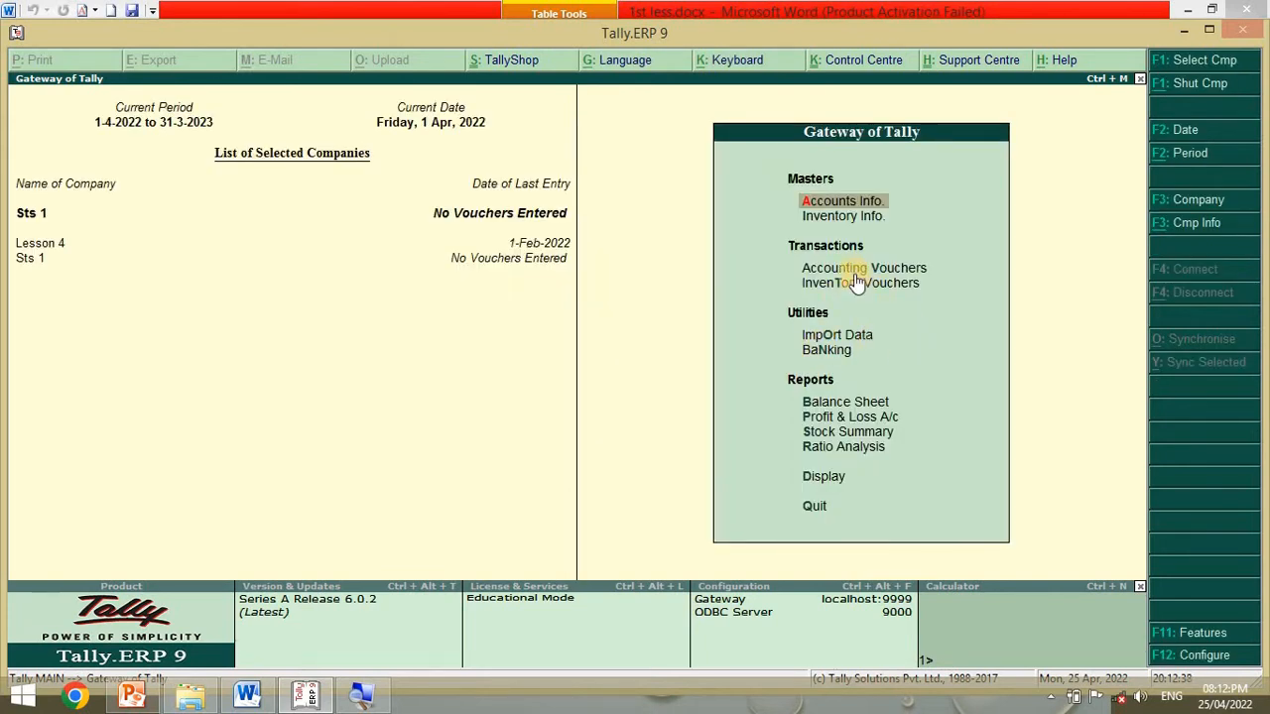
- Open accounting voucher creation for Sts 1 and switch to the Word lesson to read the first transaction
left_click(837, 202)
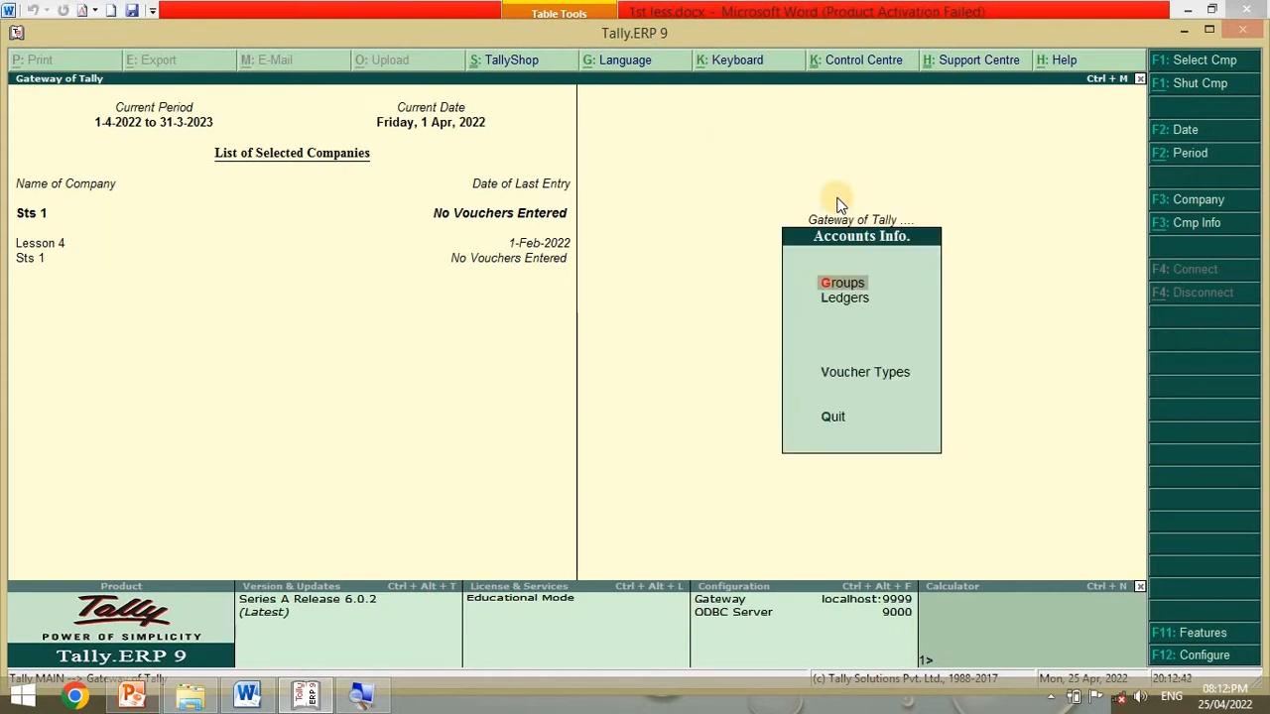
key("Escape")
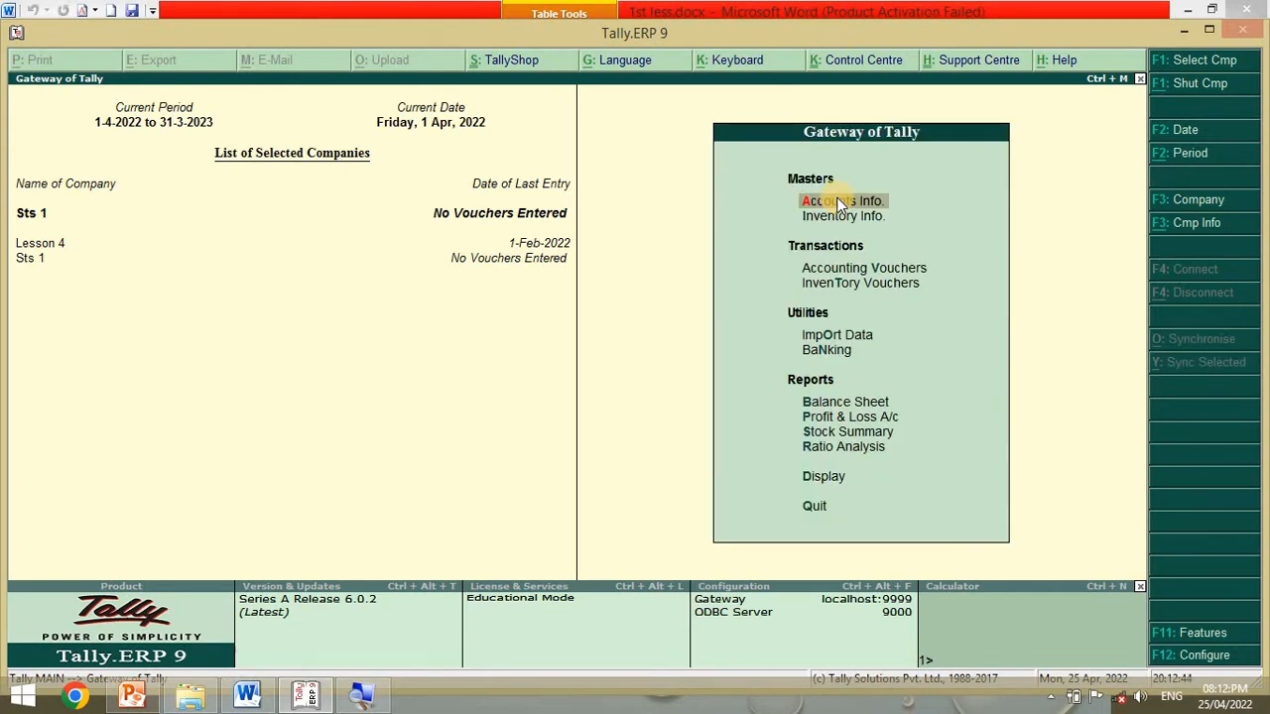
left_click(842, 268)
left_click(842, 268)
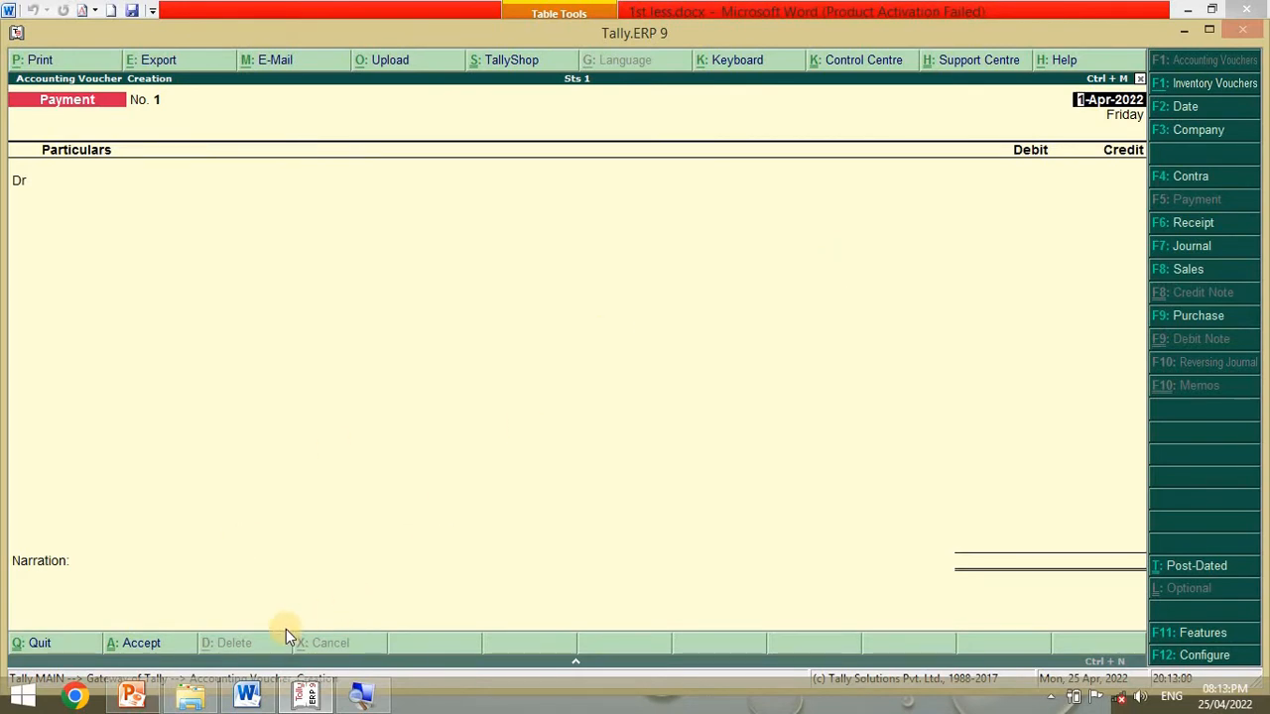
left_click(265, 695)
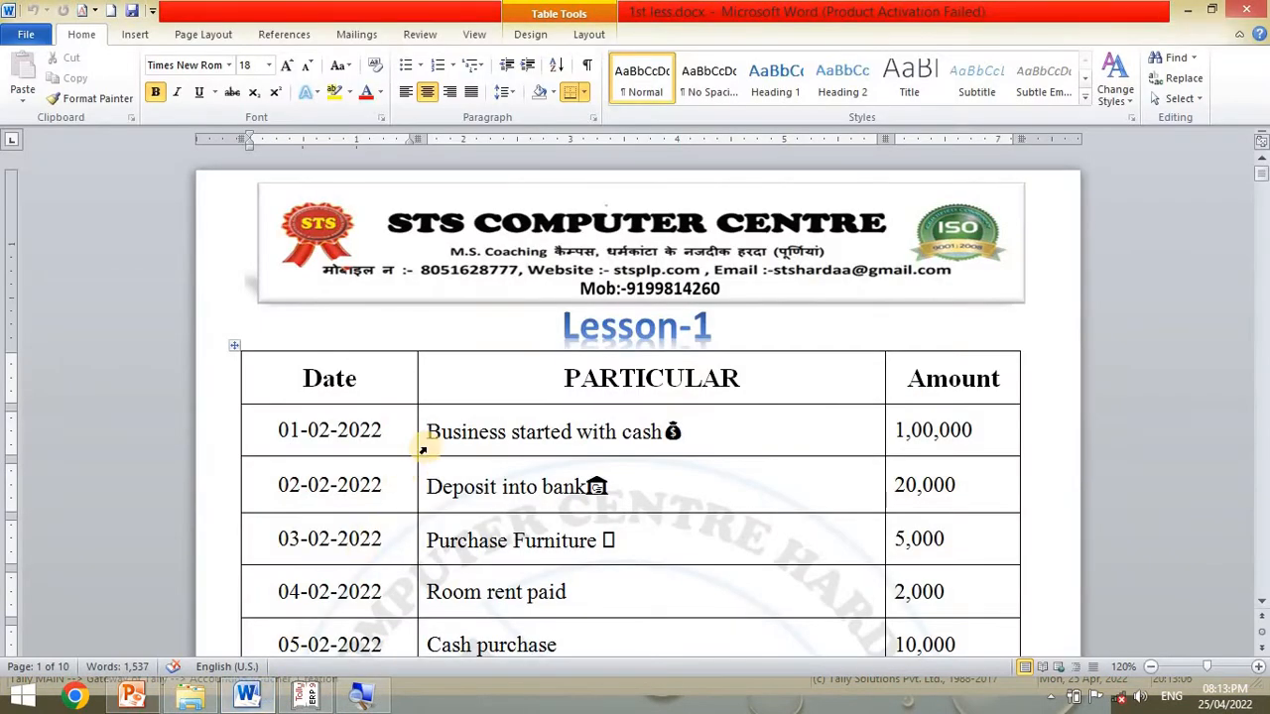
- Select the "Business started with cash" transaction in the Word lesson, then switch to Tally and start a receipt voucher dated 1-Apr-2022
left_click(426, 431)
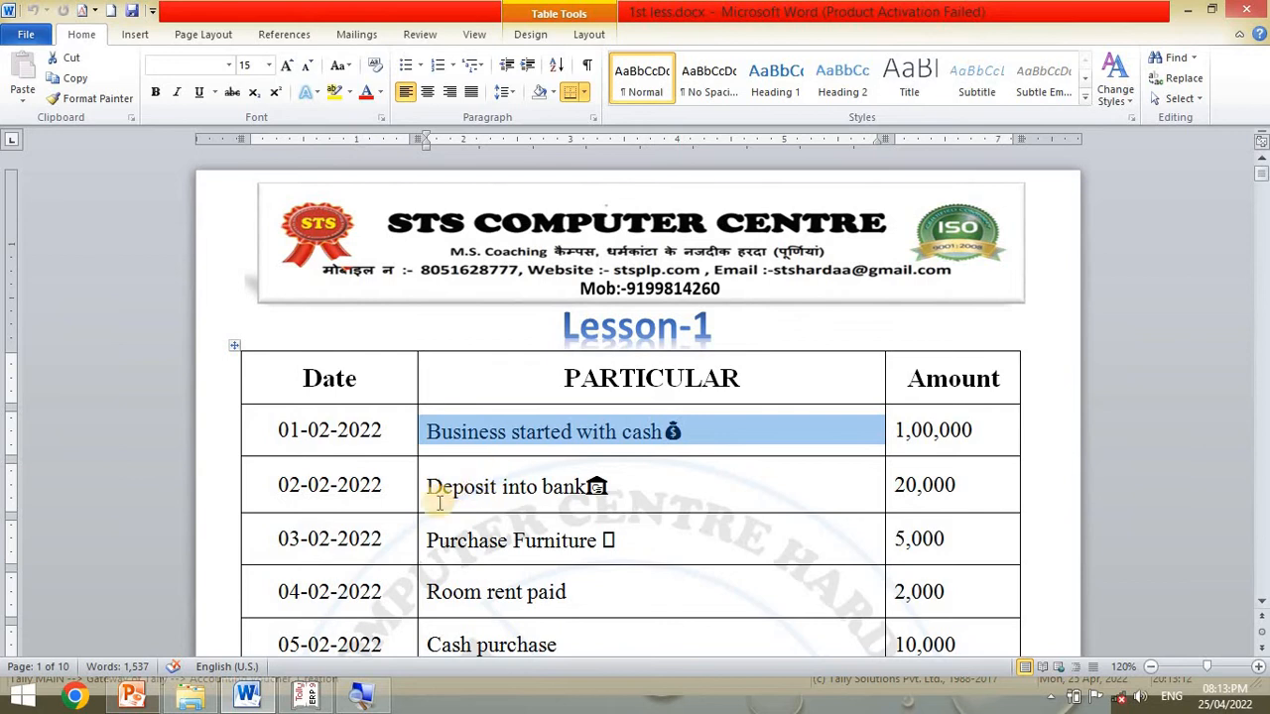
left_click(303, 698)
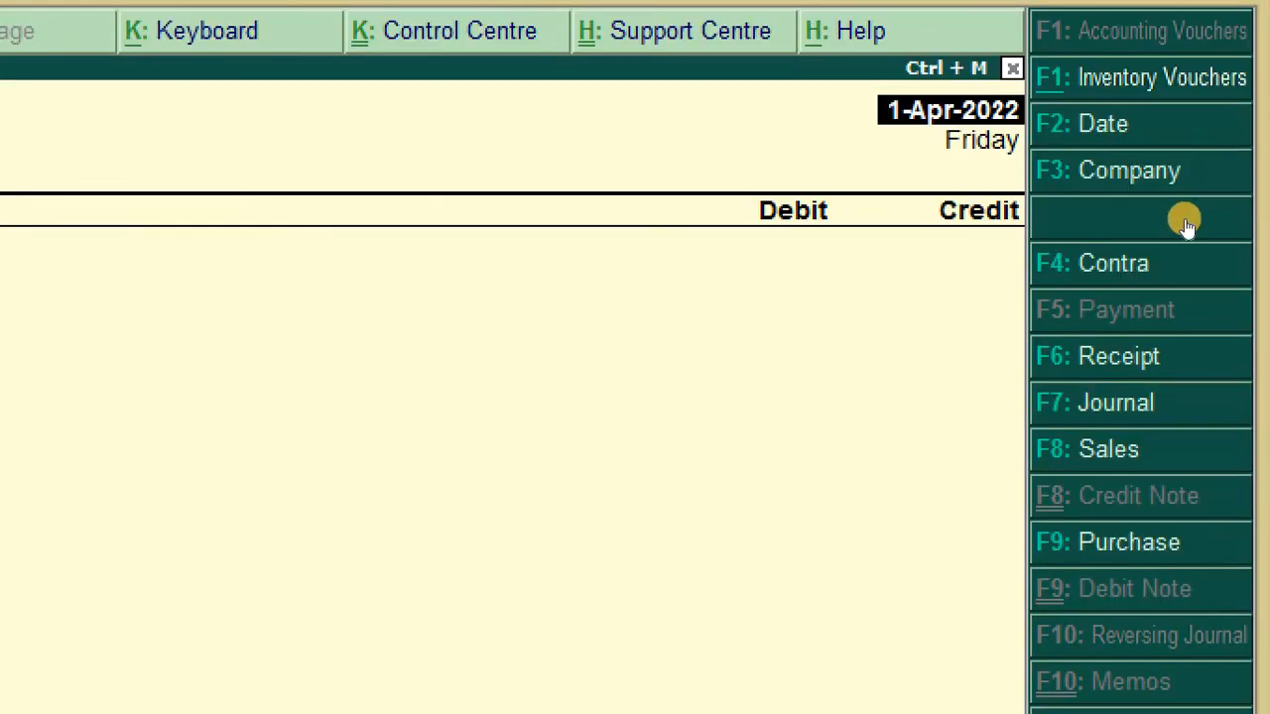
key("F6")
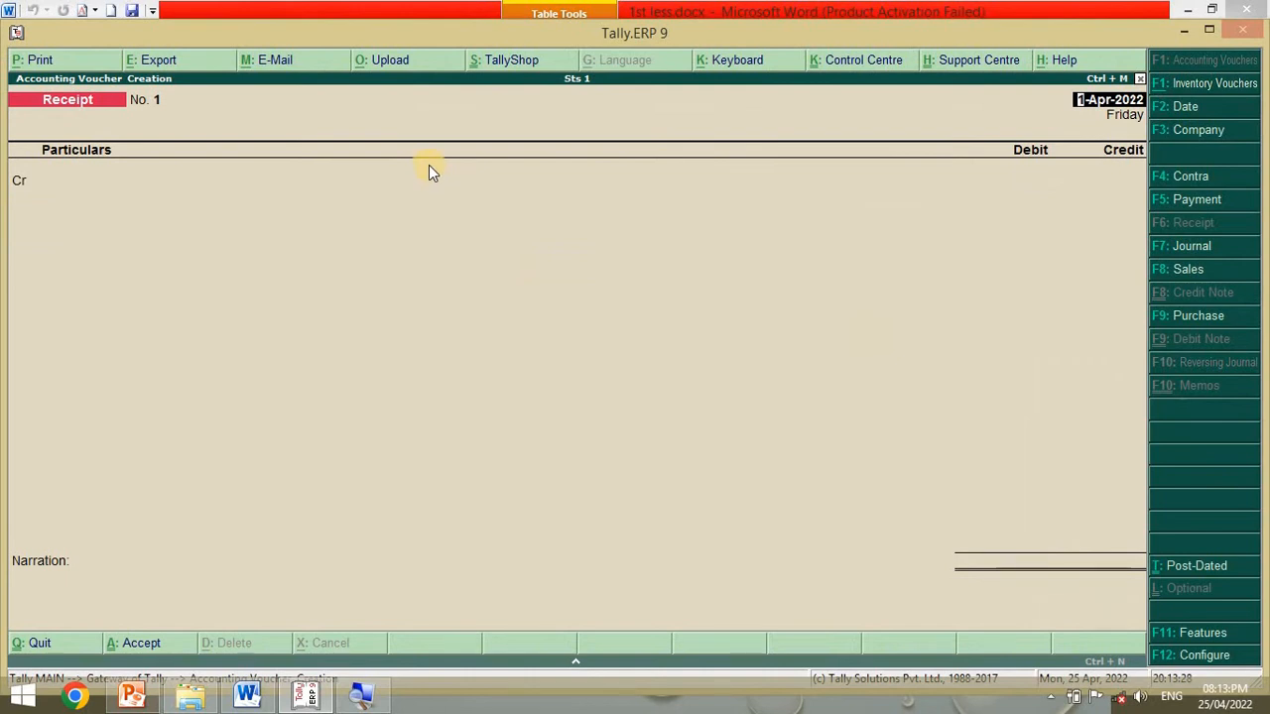
key("Return")
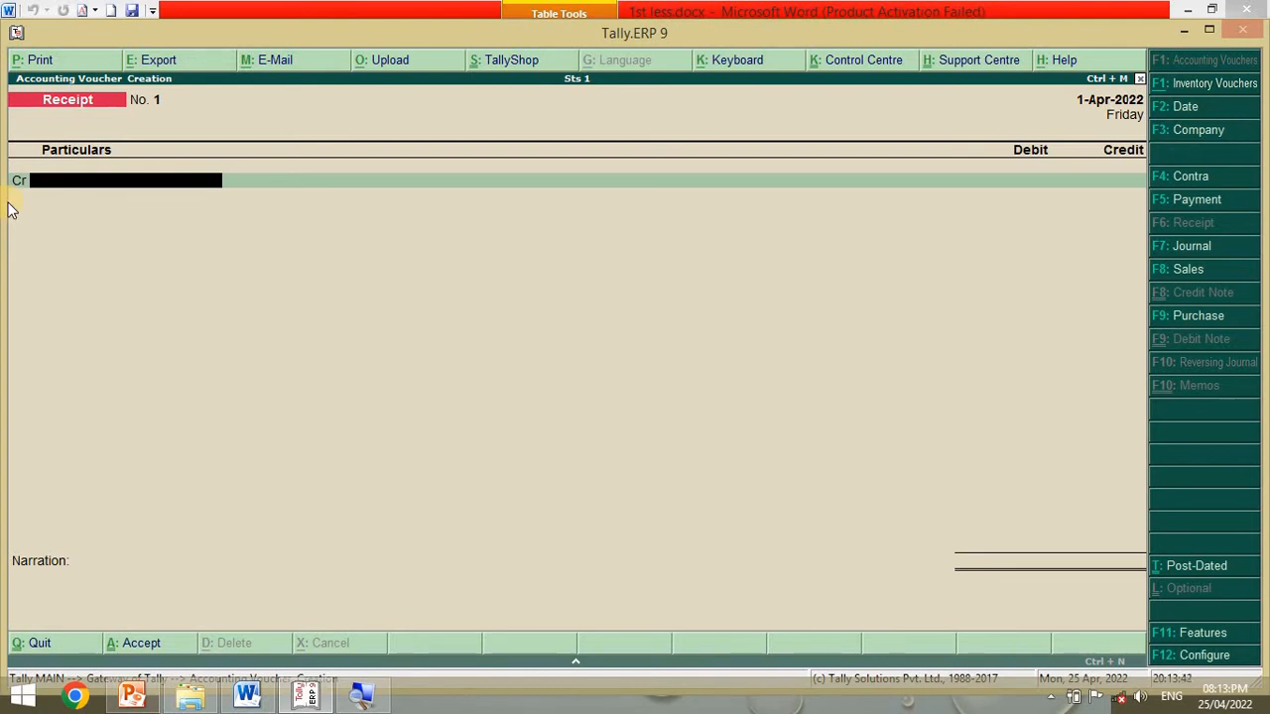
- Create a ledger named Capital under the Capital Account group, keep inventory values unaffected, and save it with the default mailing details
key("alt+c")
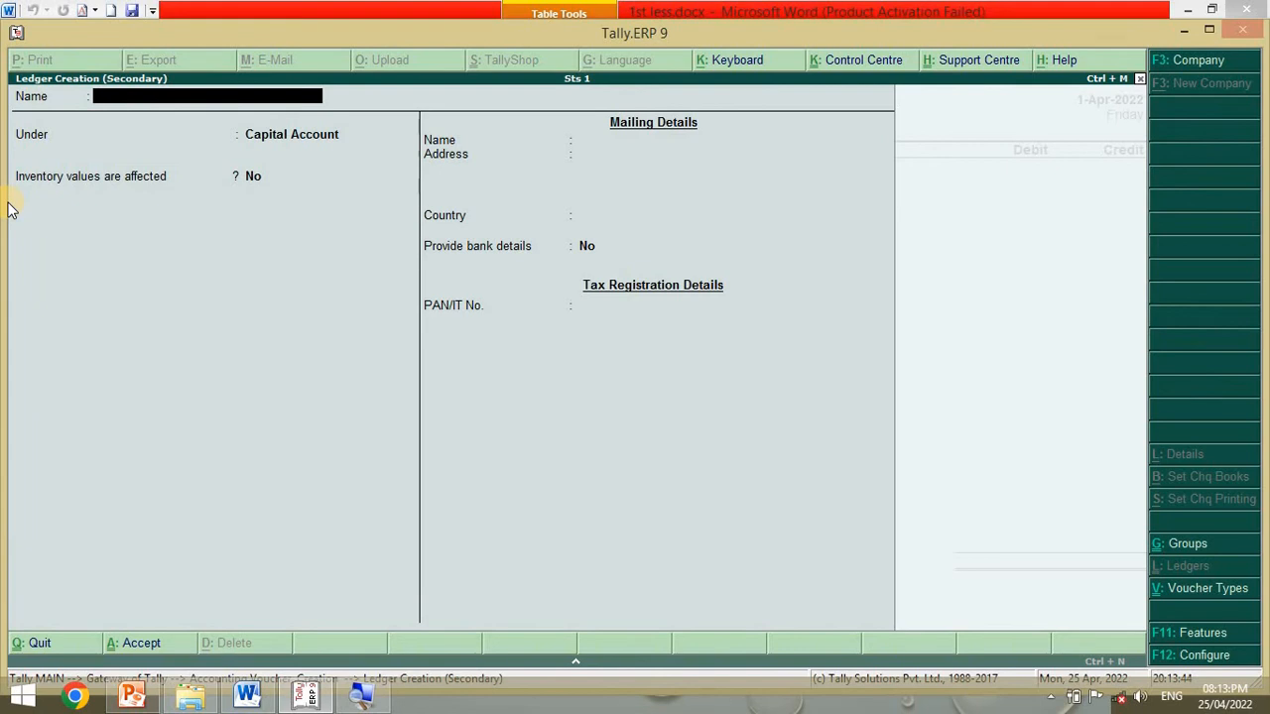
type("Capital")
key("Return")
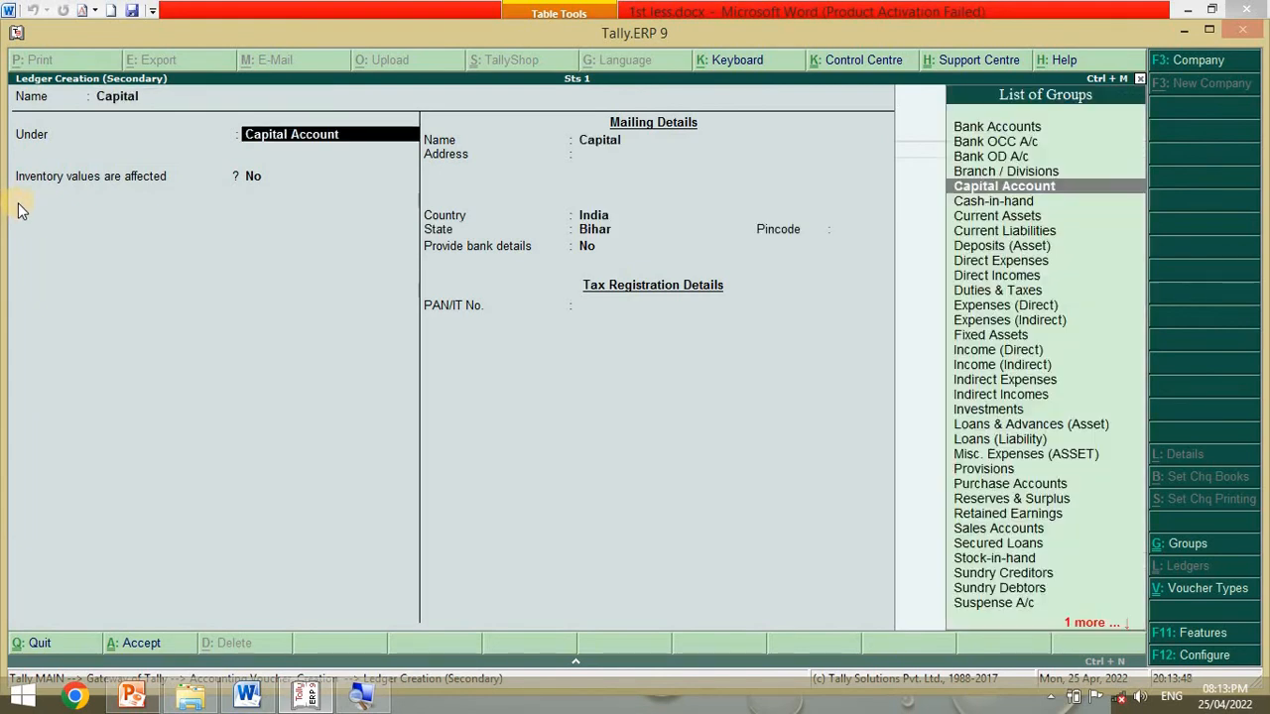
key("Return")
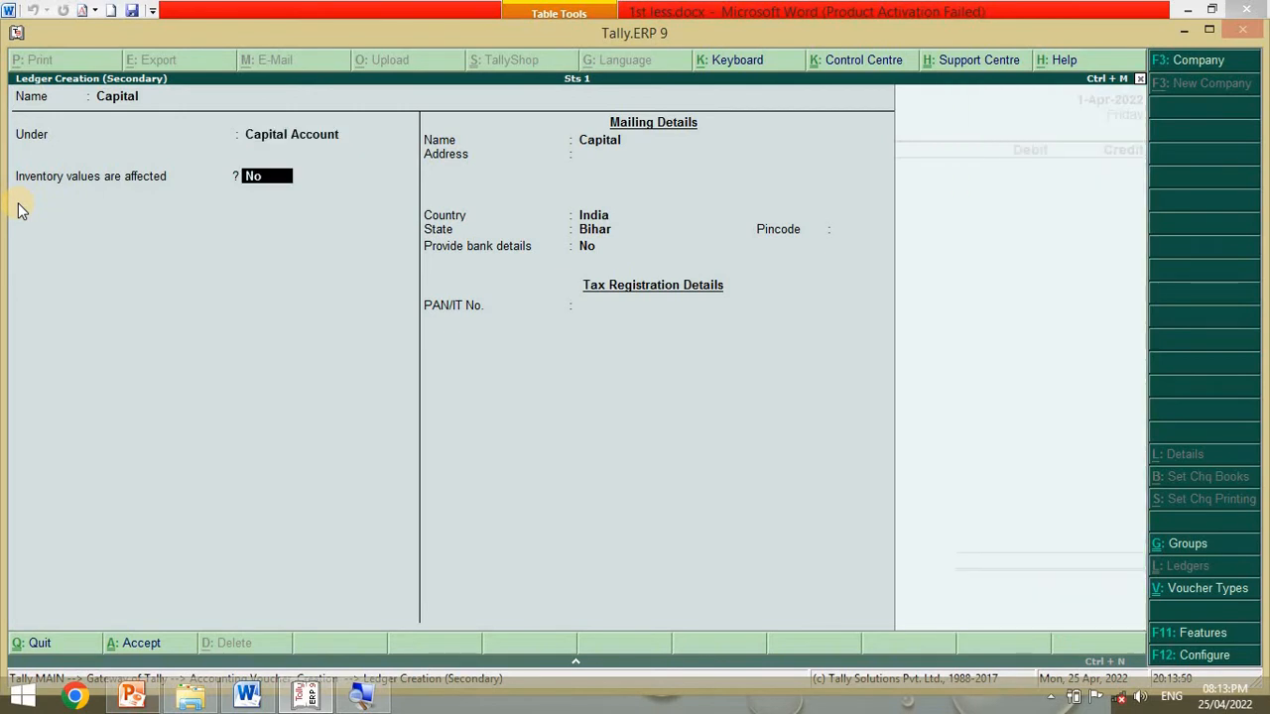
key("Return")
key("Return")
key("Return")
key("ctrl+a")
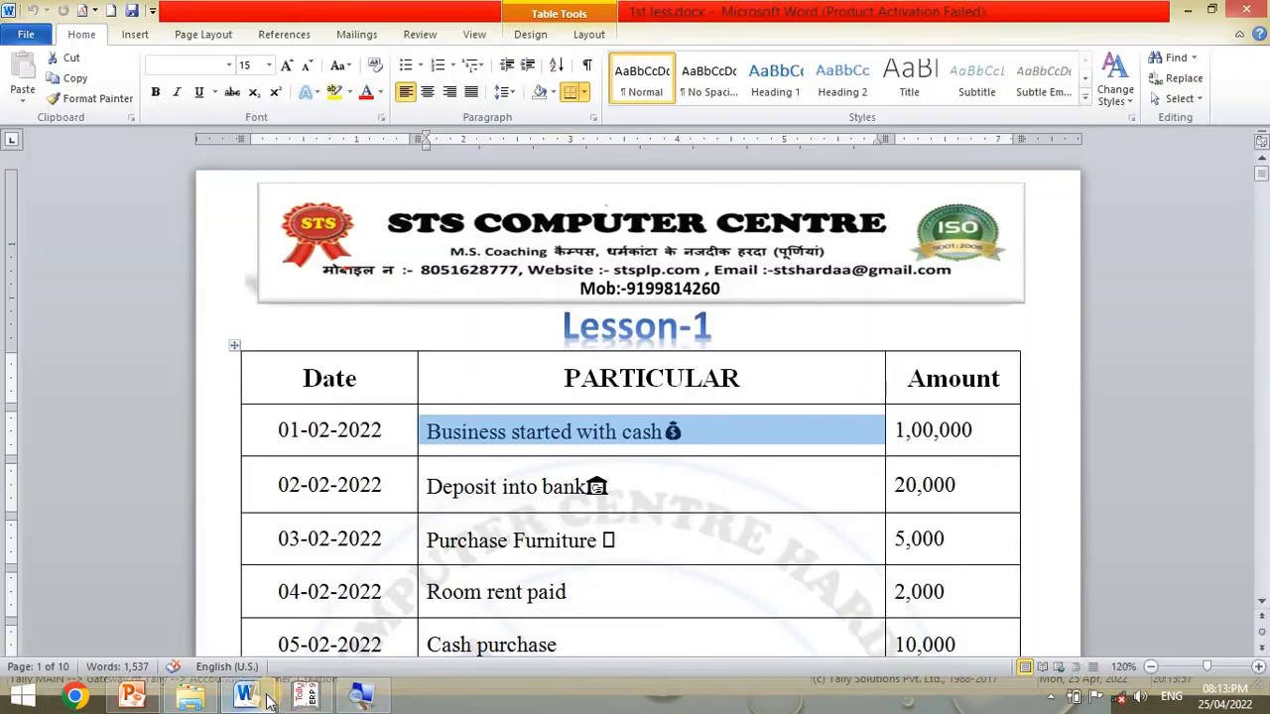
- Check the amount in the Word lesson, credit Capital and debit Cash with 100000, and save the receipt without a narration
left_click(247, 695)
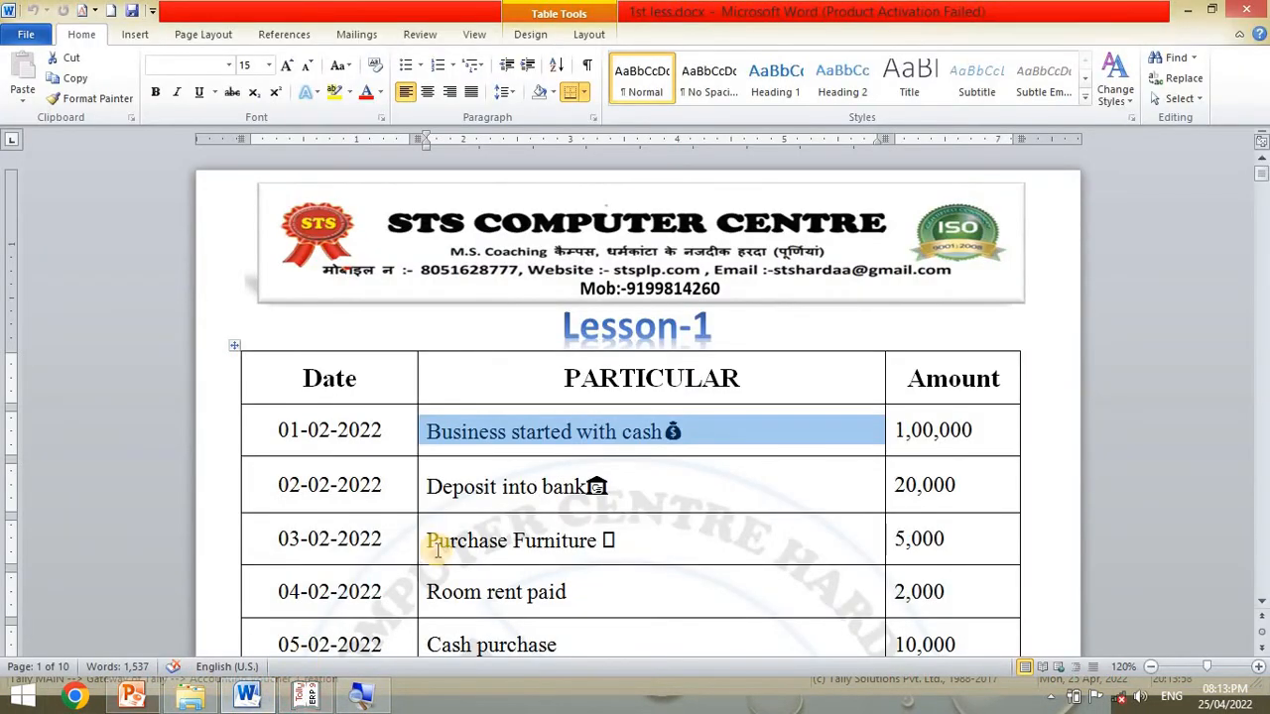
key("alt+Tab")
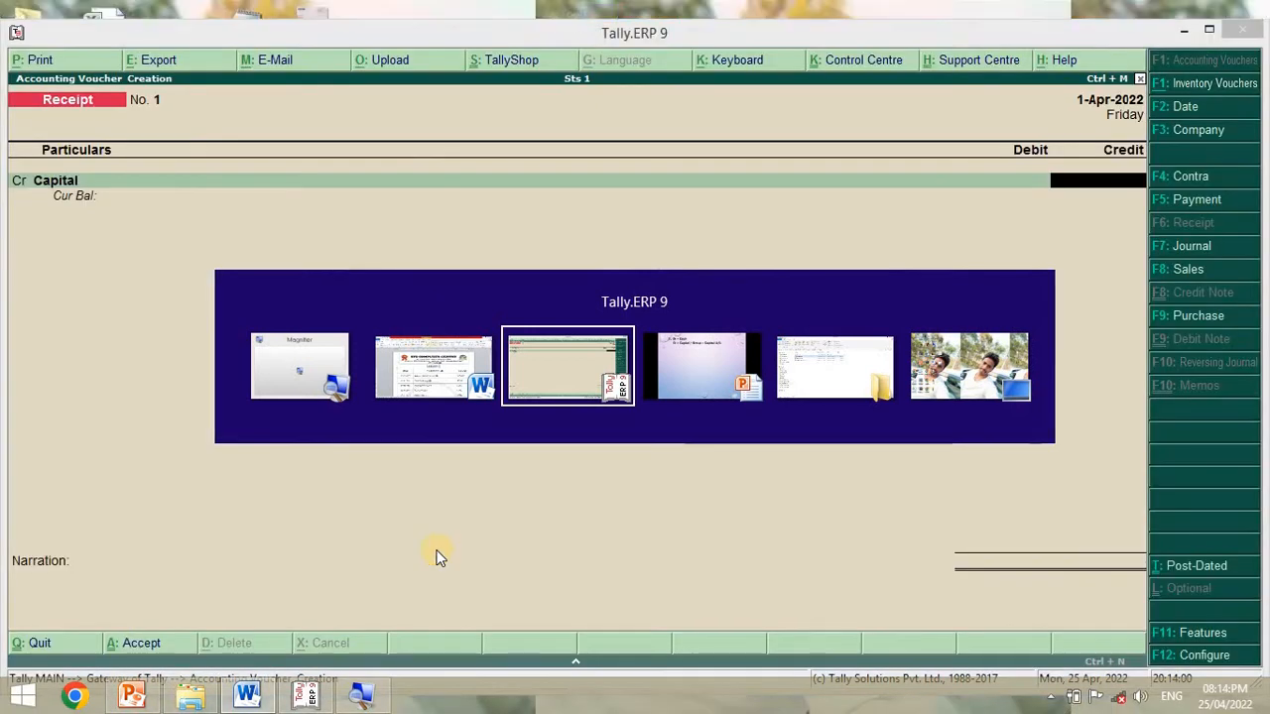
type("1")
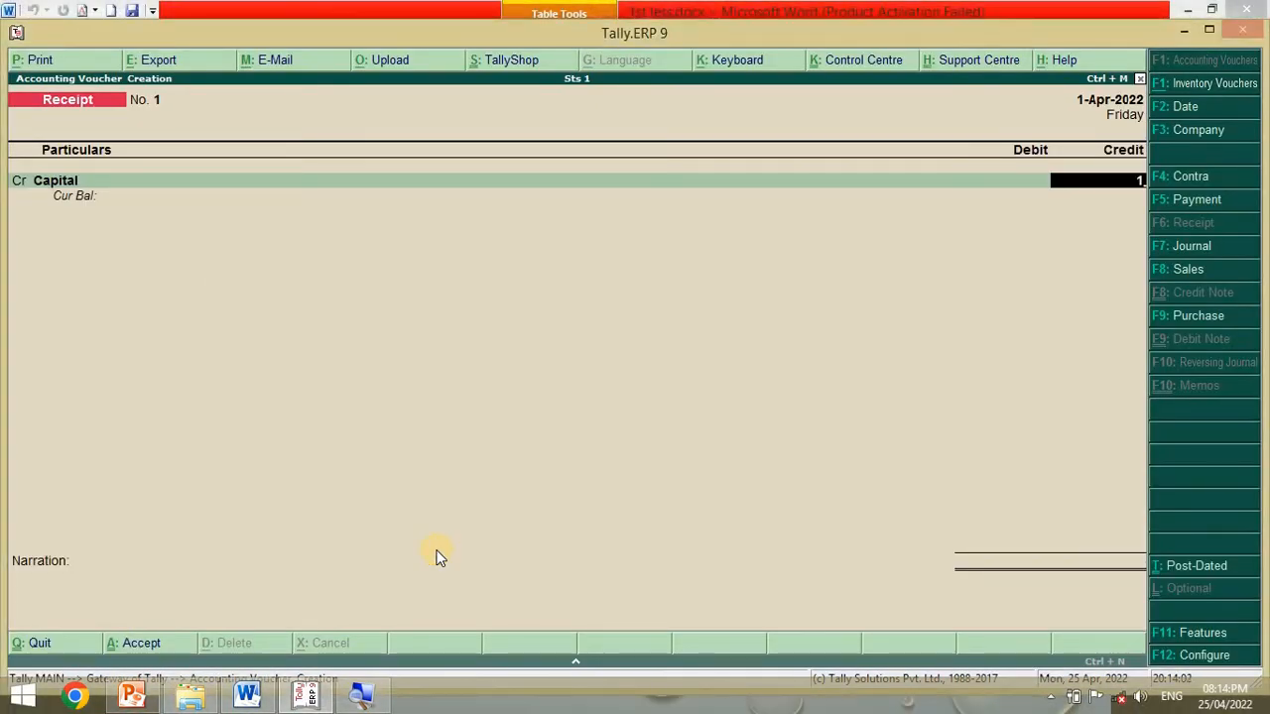
type("00000")
key("Return")
type("Cas")
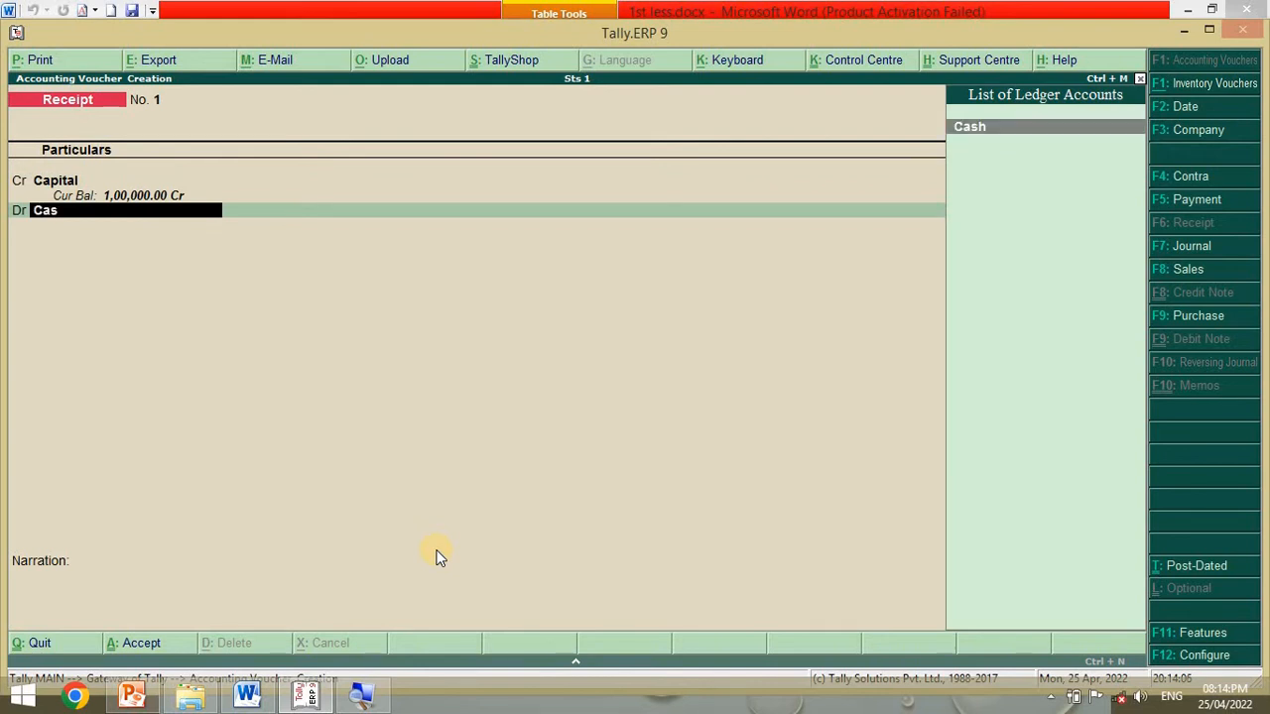
key("Return")
key("Return")
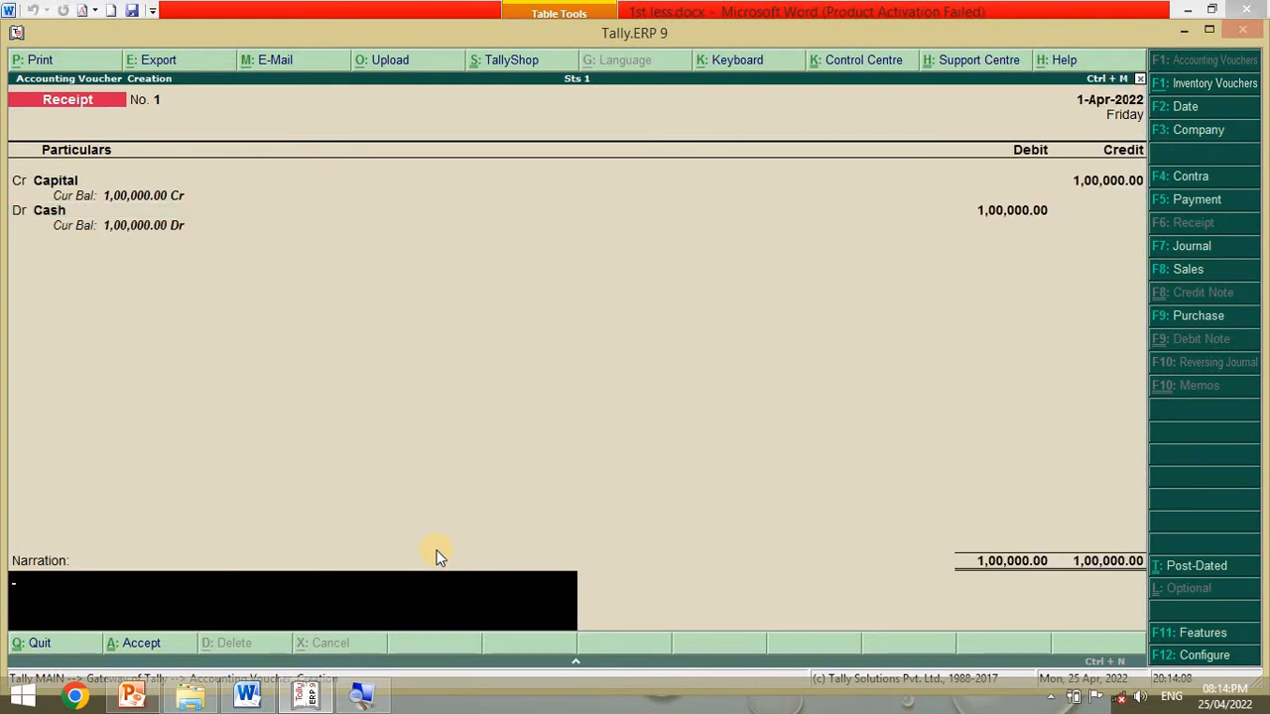
key("Return")
key("Return")
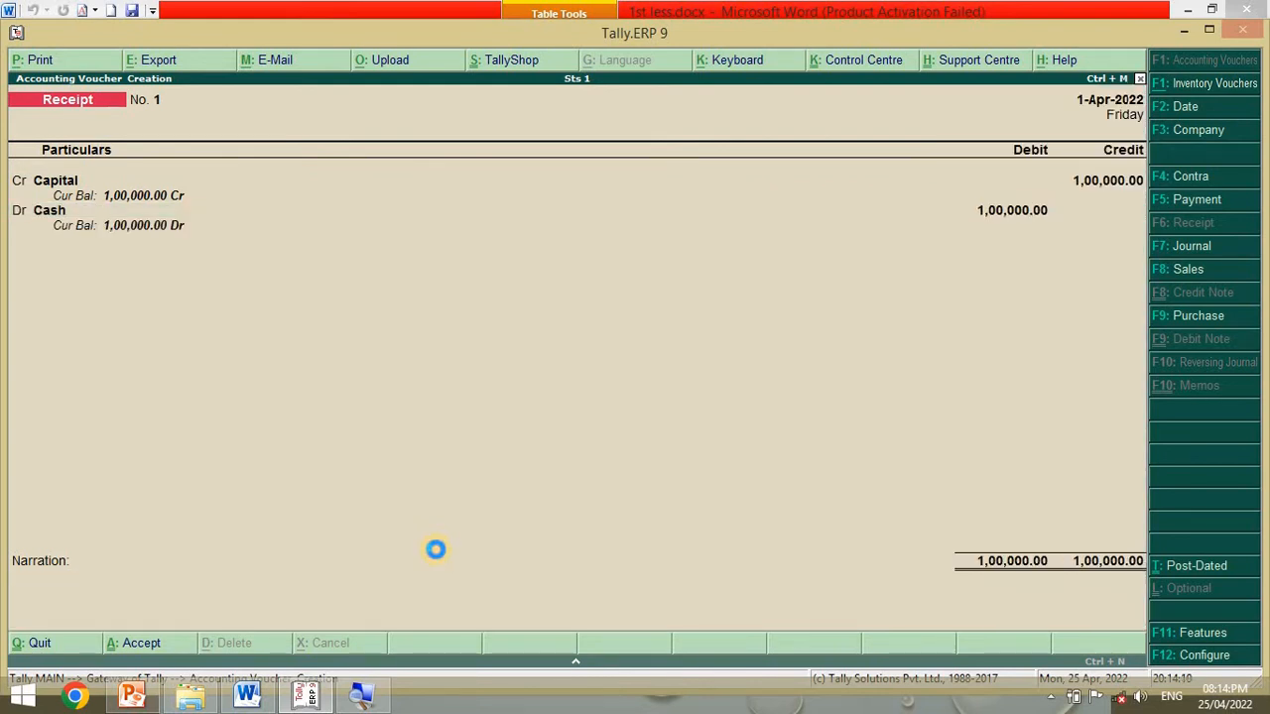
- Switch to the PowerPoint slide show and reveal the debit and credit accounts for the second transaction
key("alt+Tab")
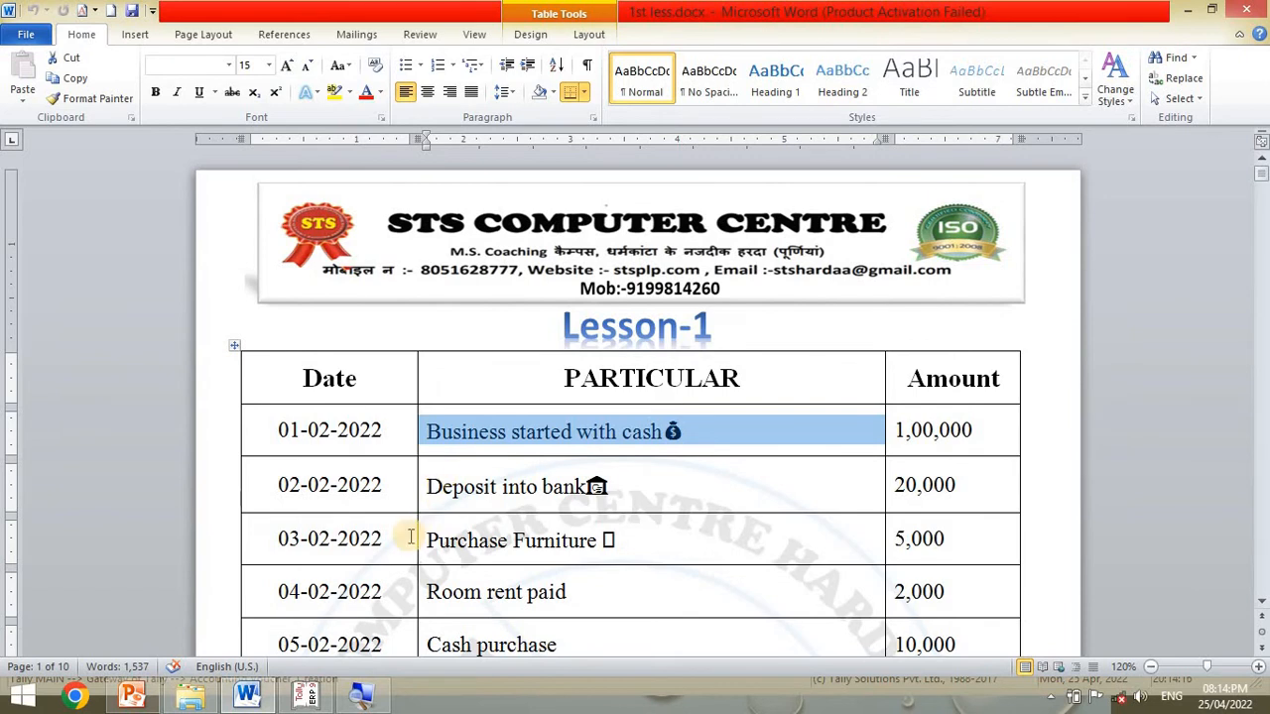
key("alt+Tab")
key("Tab")
key("Tab")
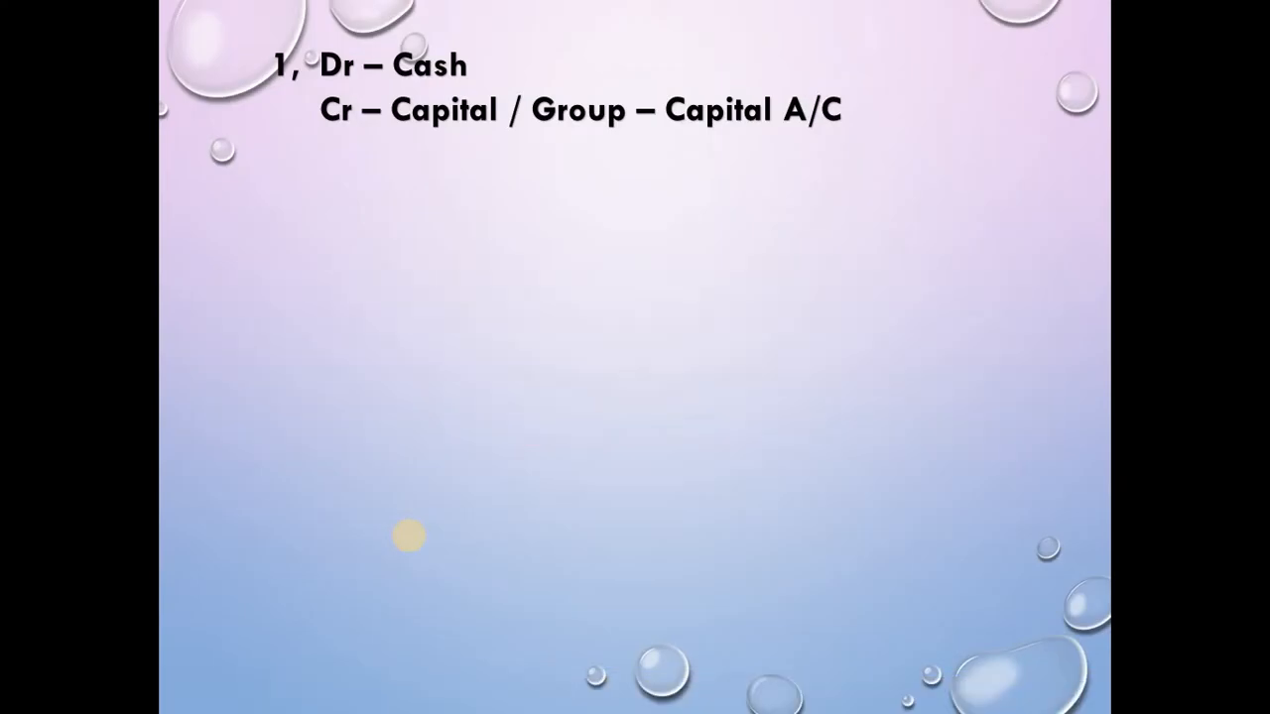
left_click(408, 535)
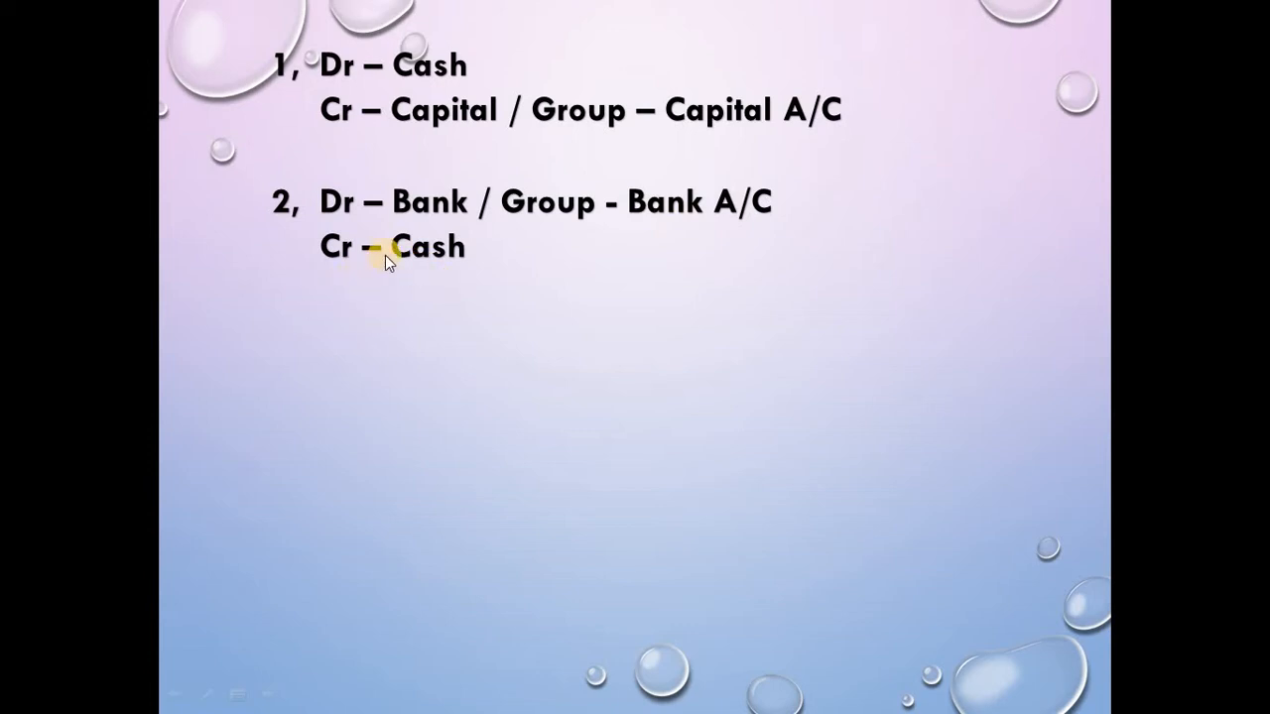
- Switch to Tally, start a contra voucher dated 1-Apr-2022, and credit Cash with the lesson's bank deposit amount of 20000
key("alt+Tab")
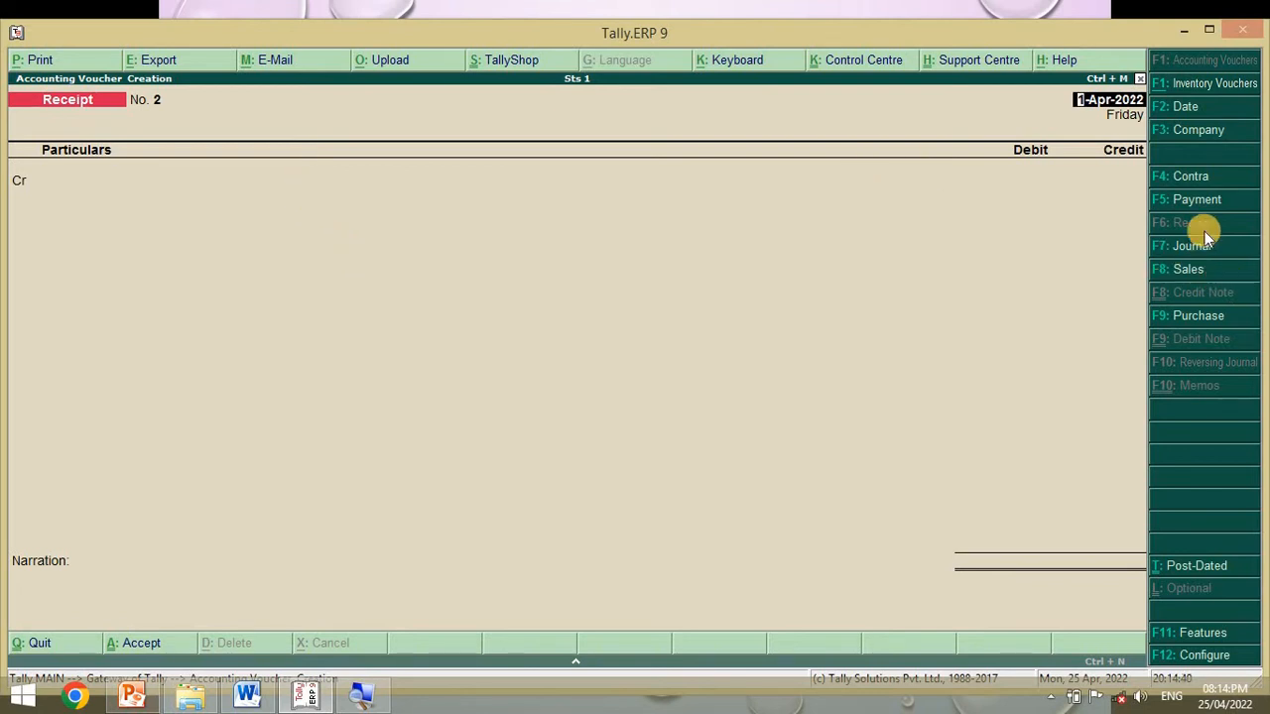
left_click(1196, 177)
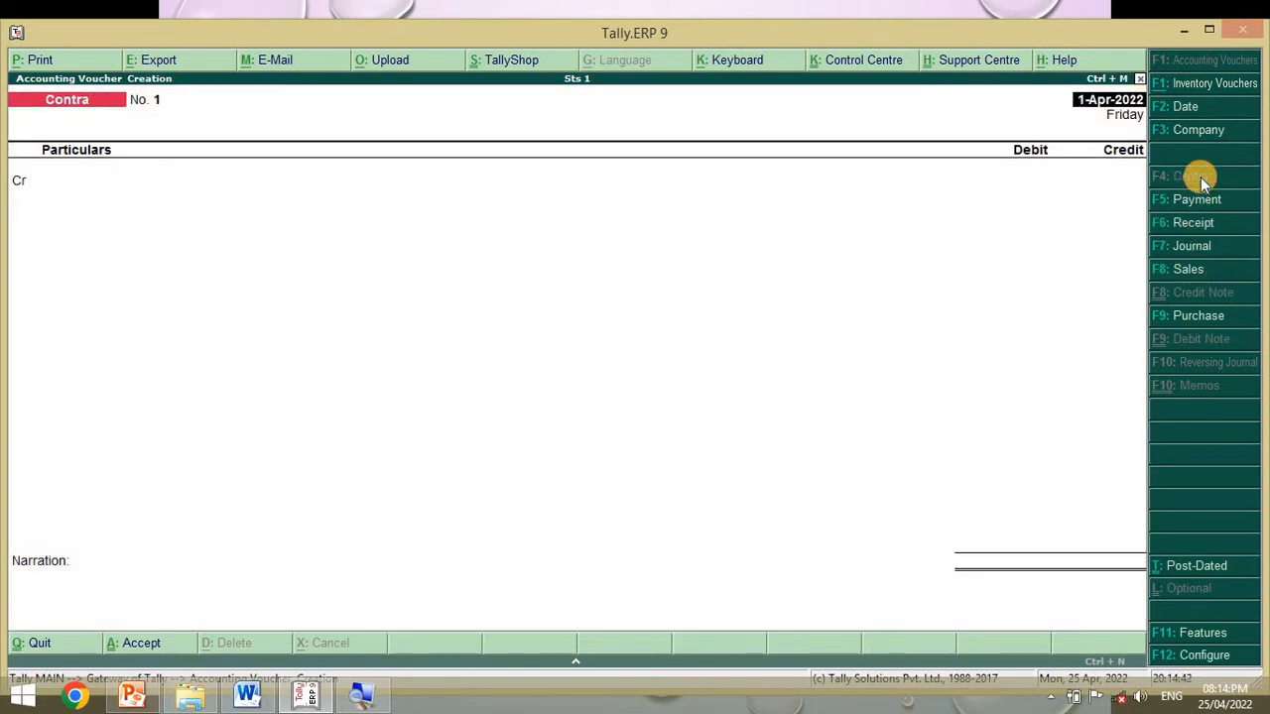
key("Return")
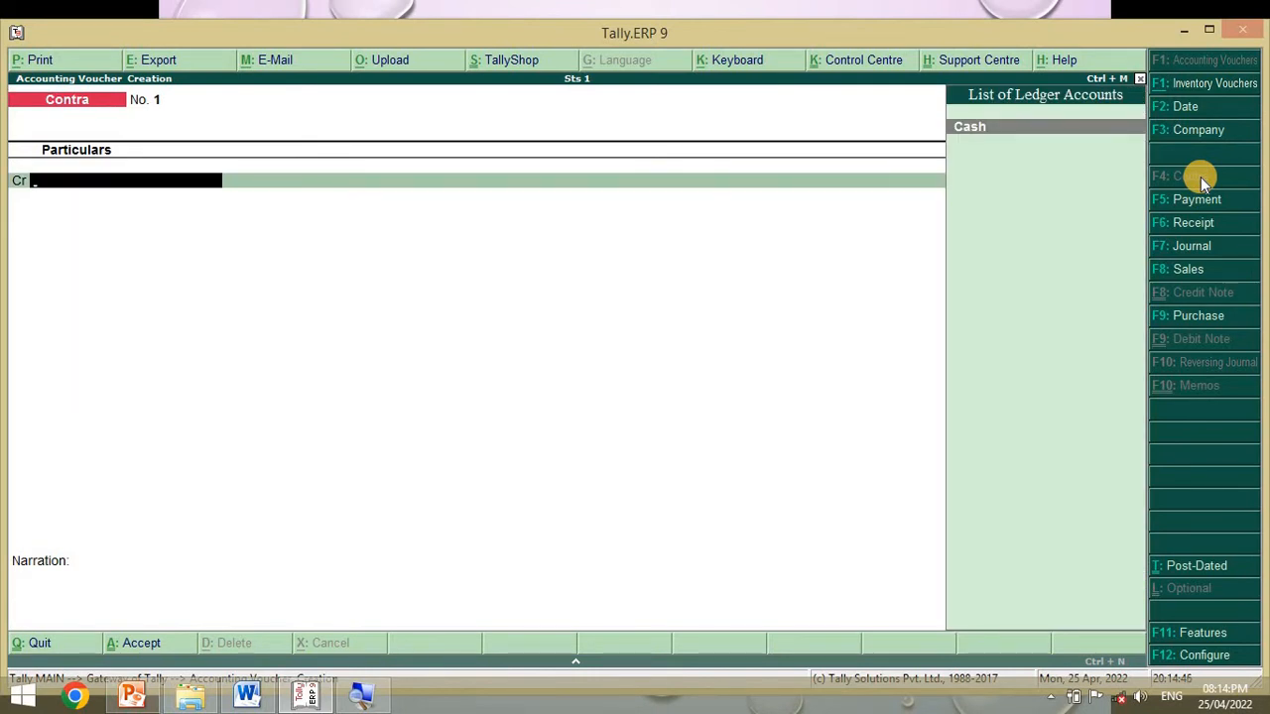
key("Return")
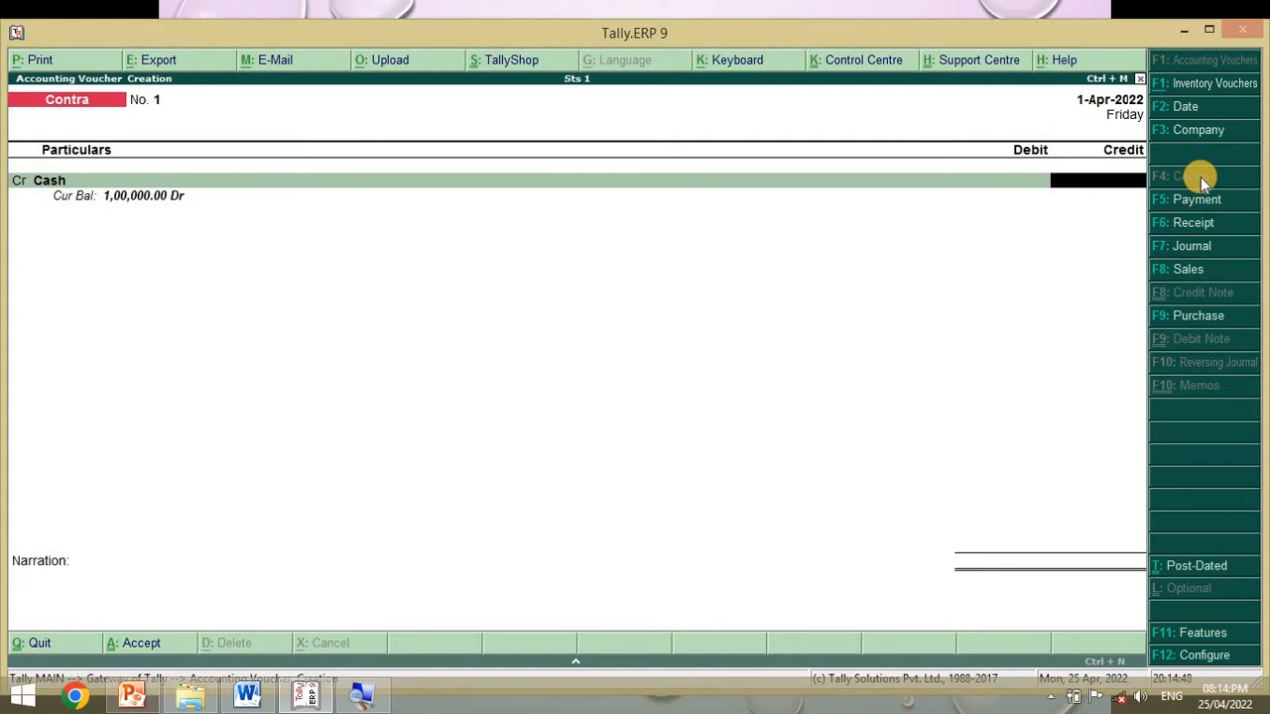
key("alt+Tab")
key("alt+Tab")
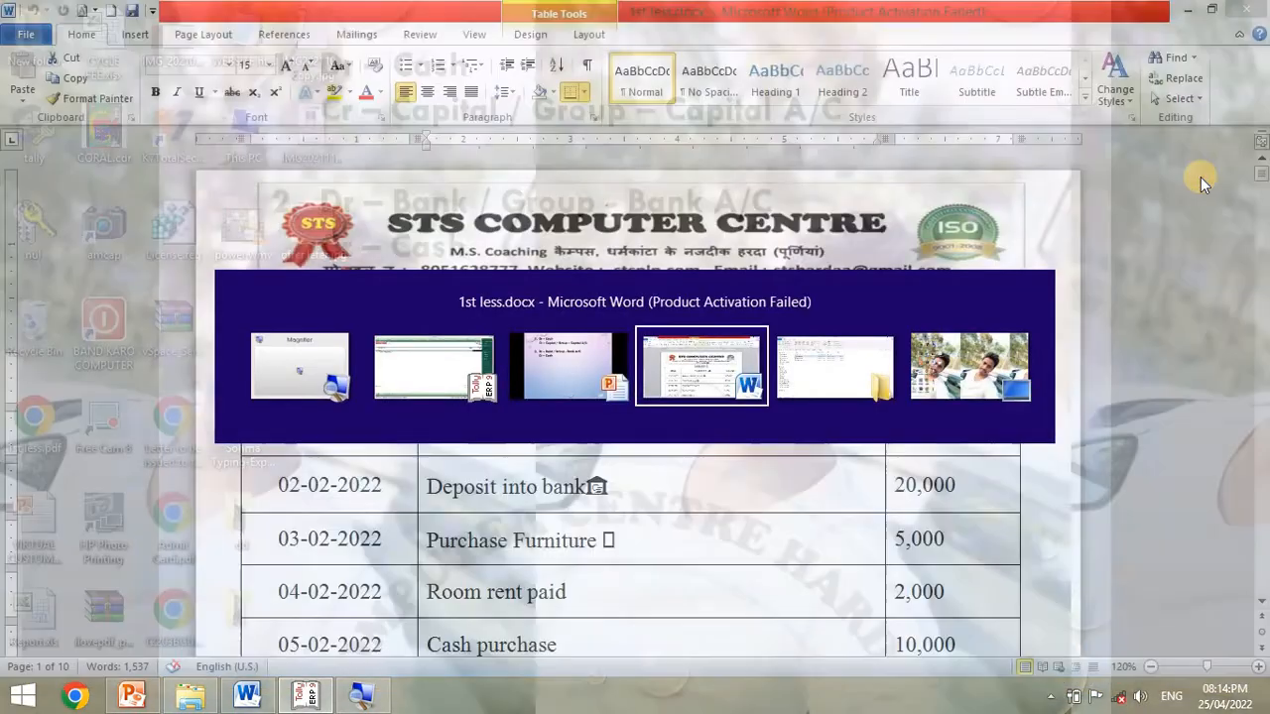
key("alt+Tab")
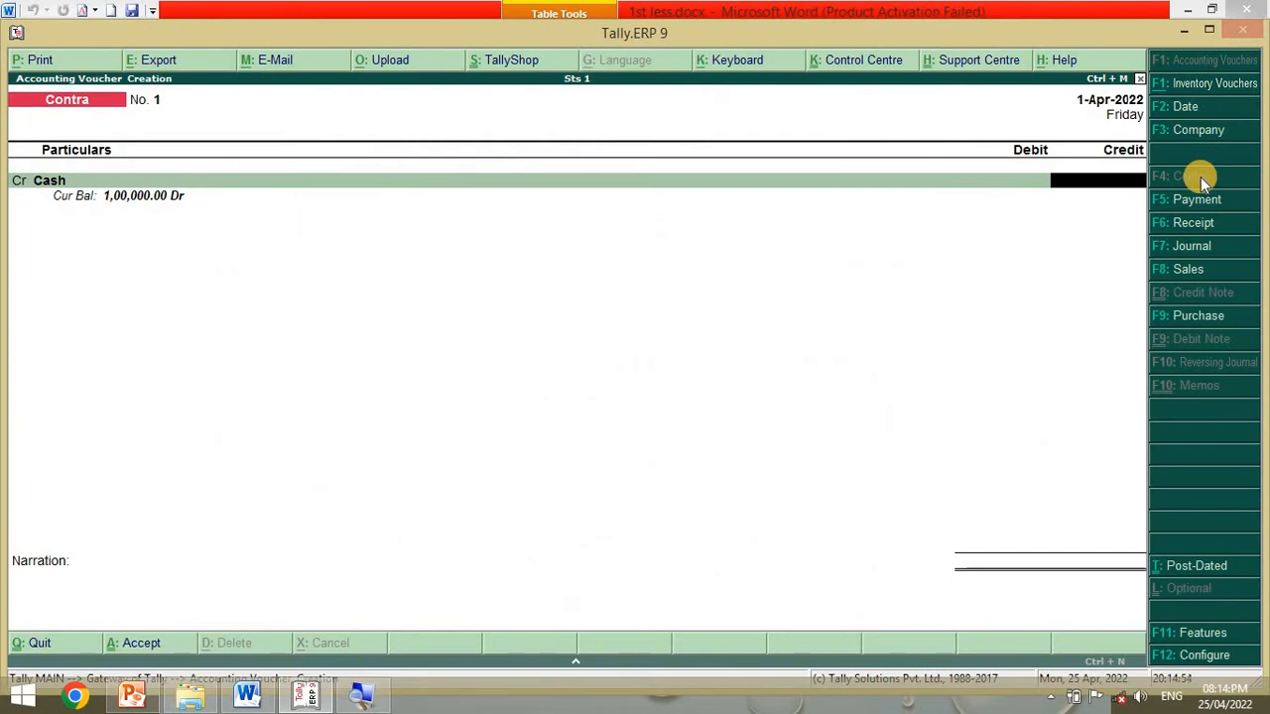
type("20000")
key("Return")
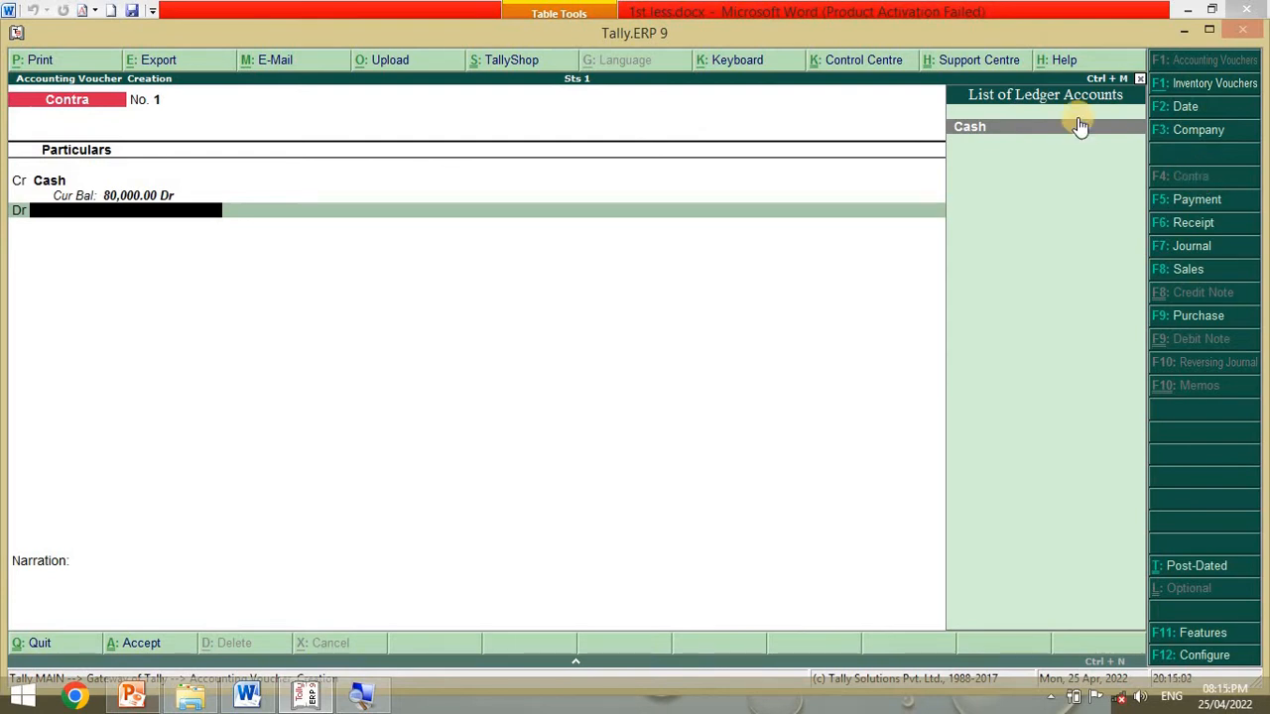
- Create a ledger named Bank under Bank Accounts for the debit line, leaving the default bank details, and save it
key("alt+c")
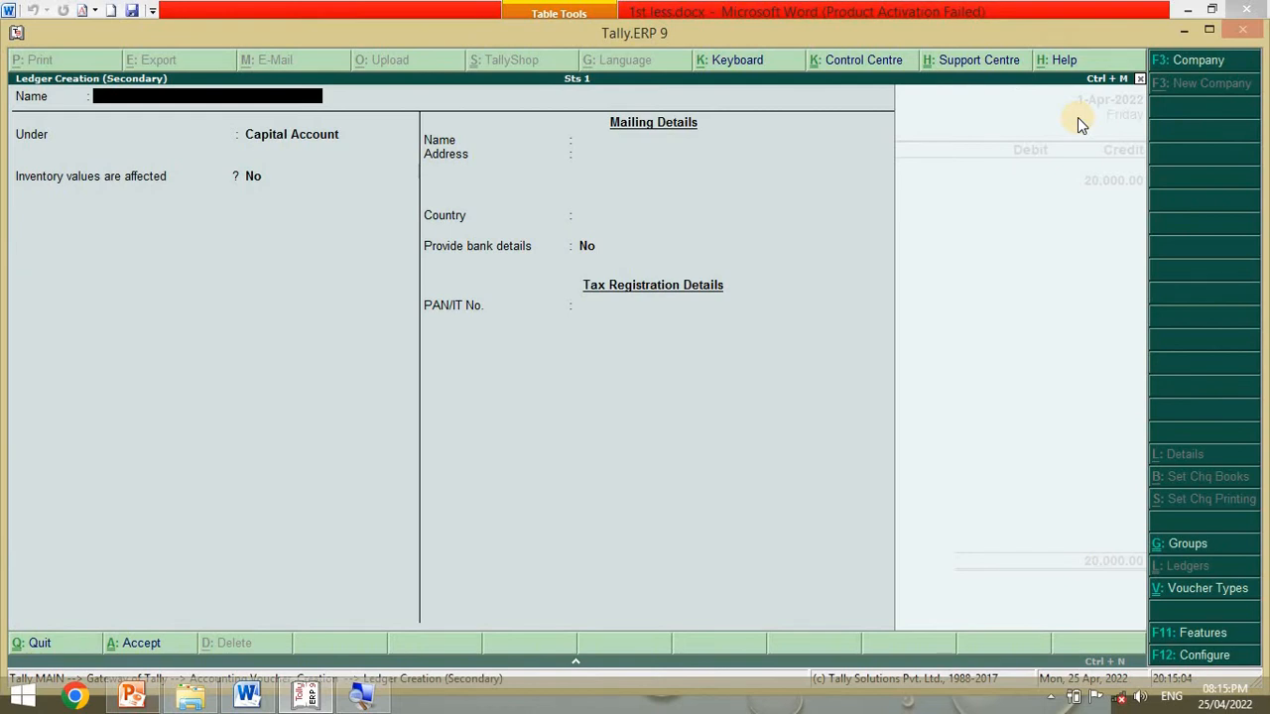
type("Bank")
key("Return")
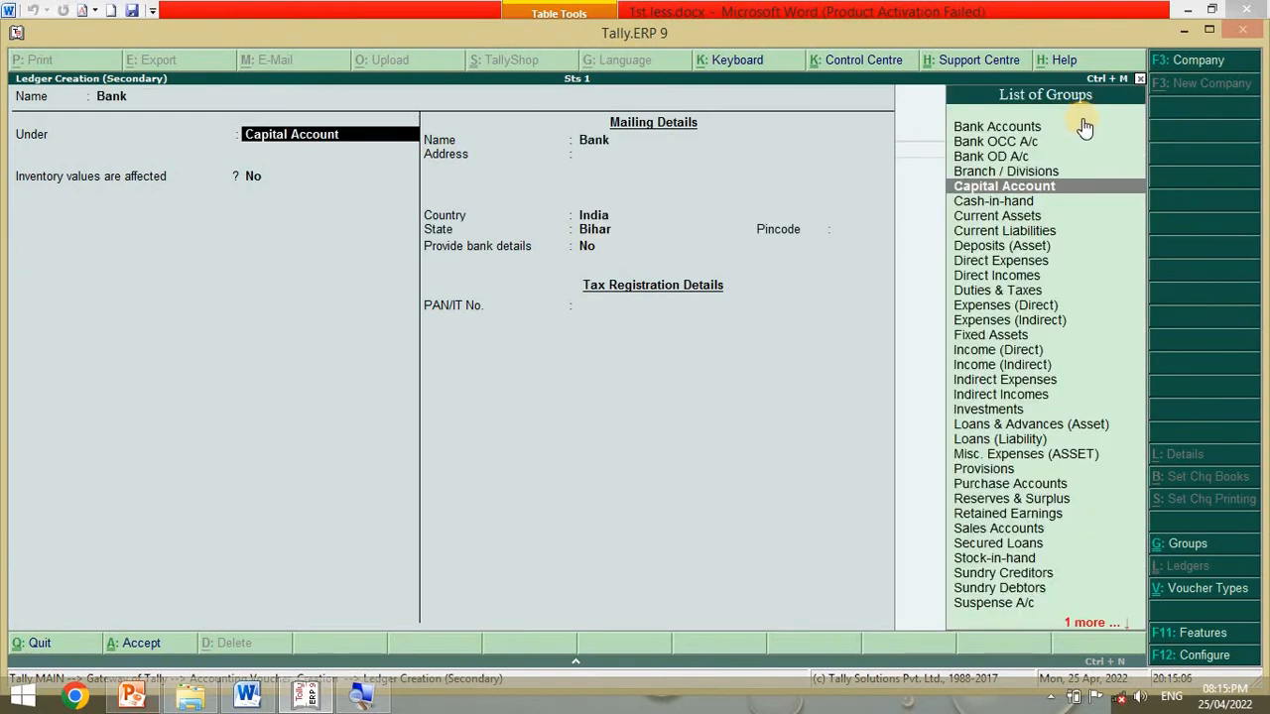
type("Ba")
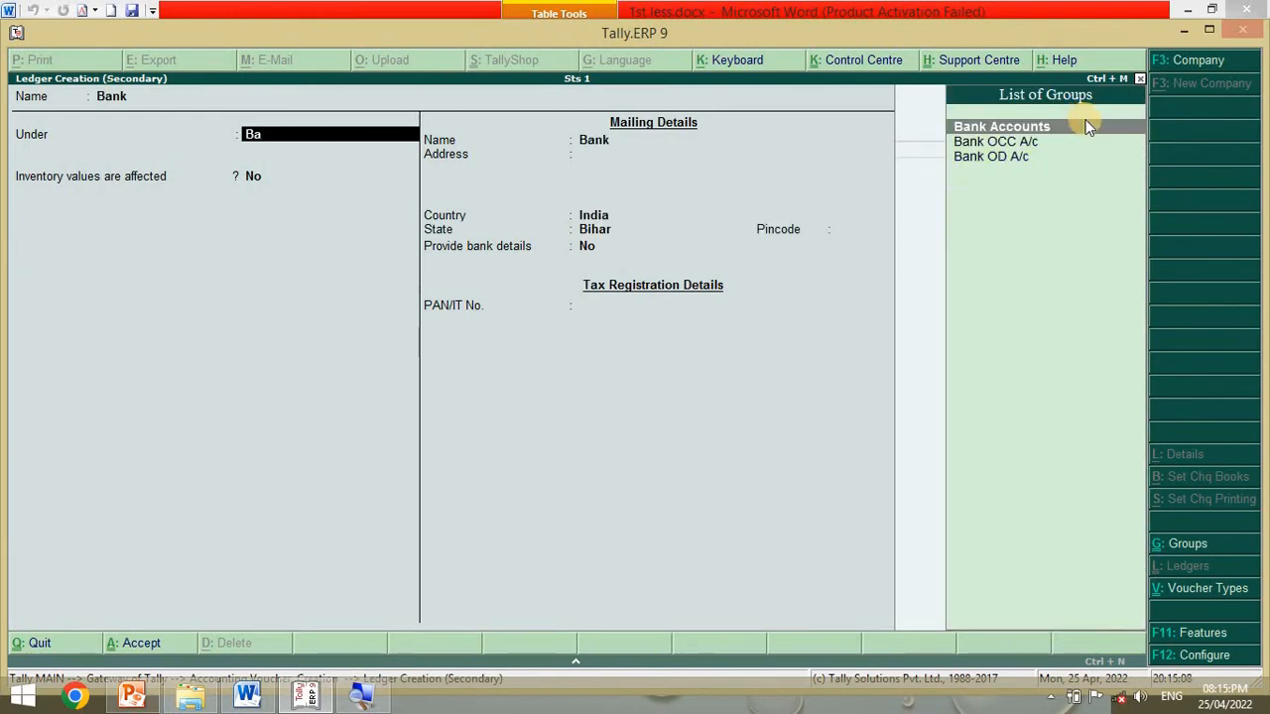
key("Return")
key("Return")
key("Return")
key("Return")
key("Return")
key("Return")
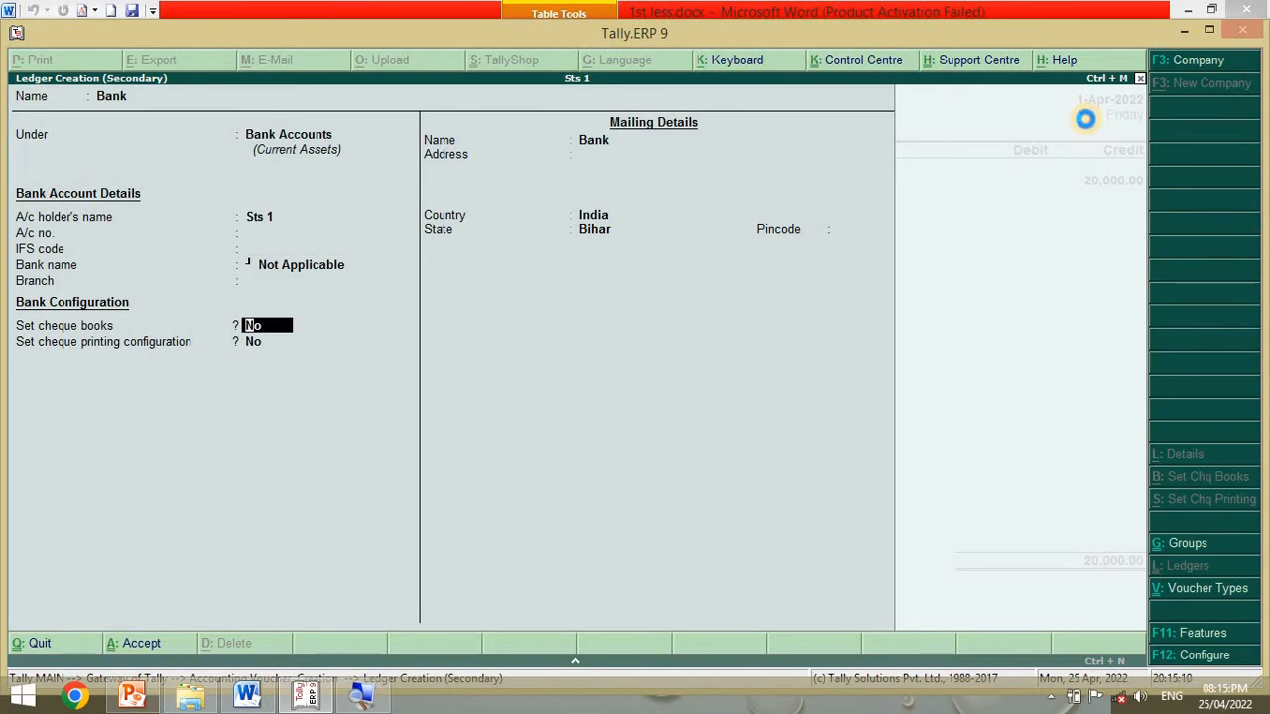
key("ctrl+a")
- Debit Bank with 20,000, accept the cash bank allocation, and save the contra voucher without a narration
key("Return")
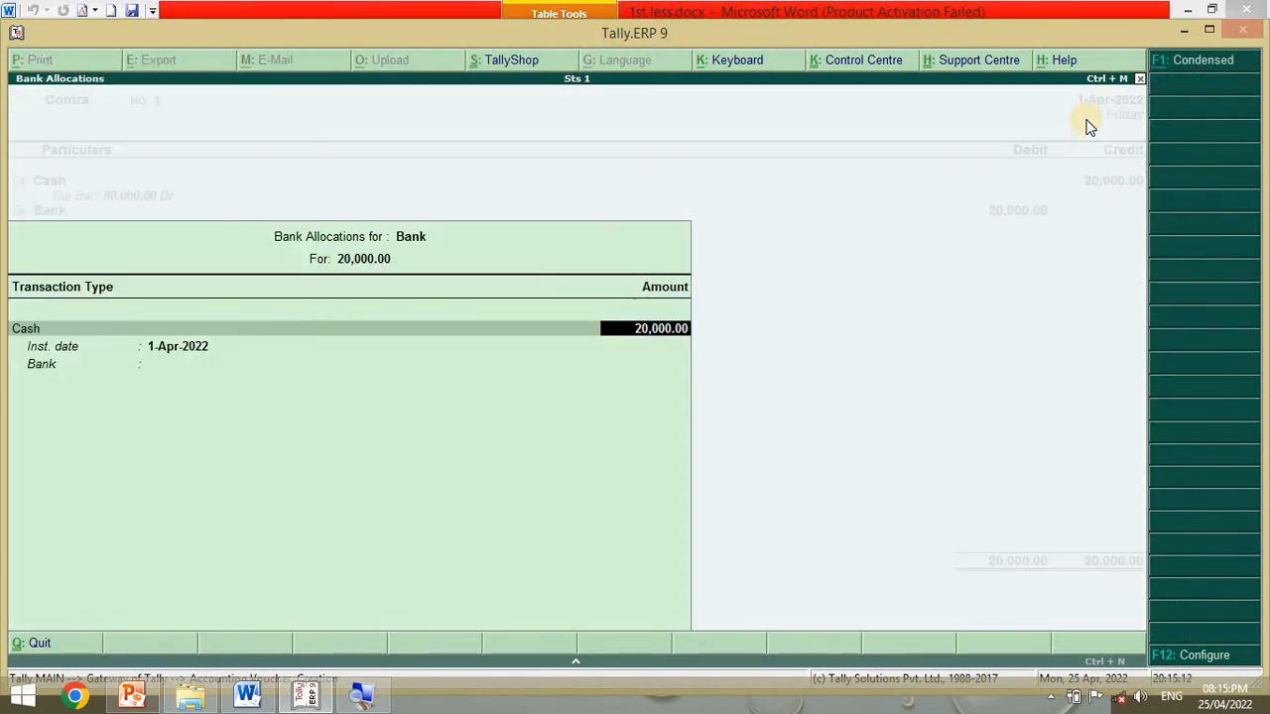
key("Return")
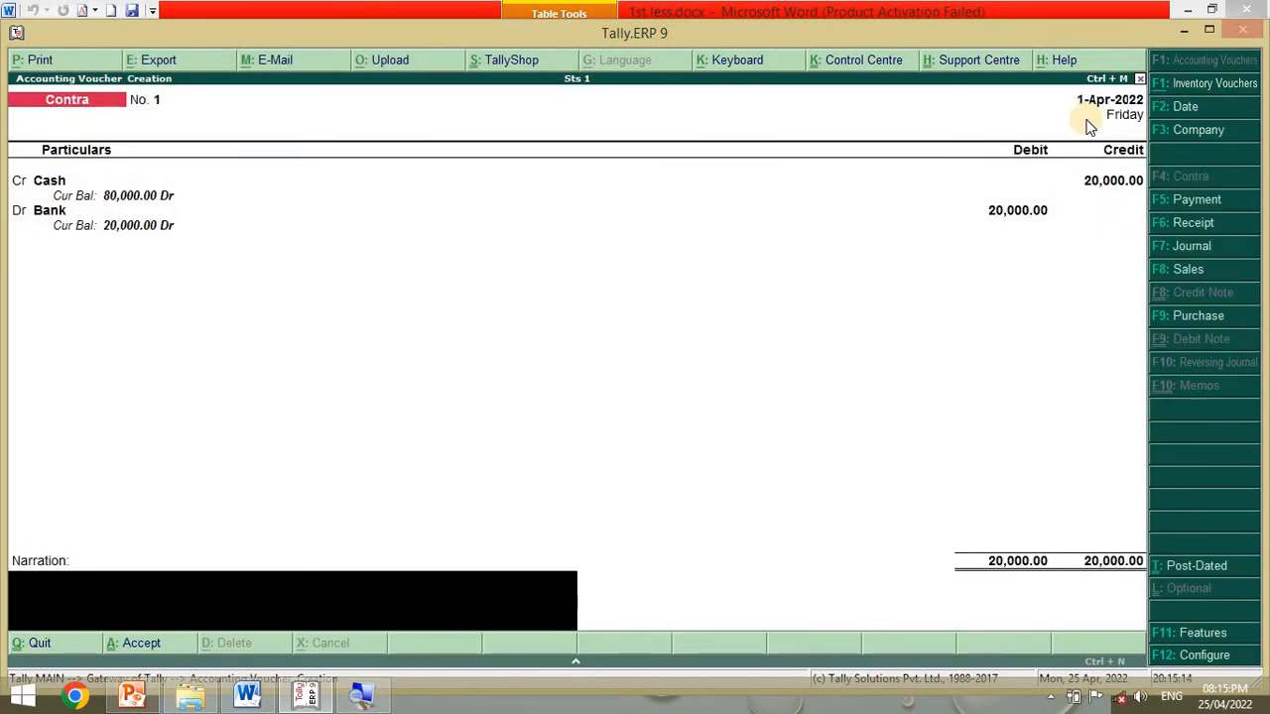
key("Return")
key("Return")
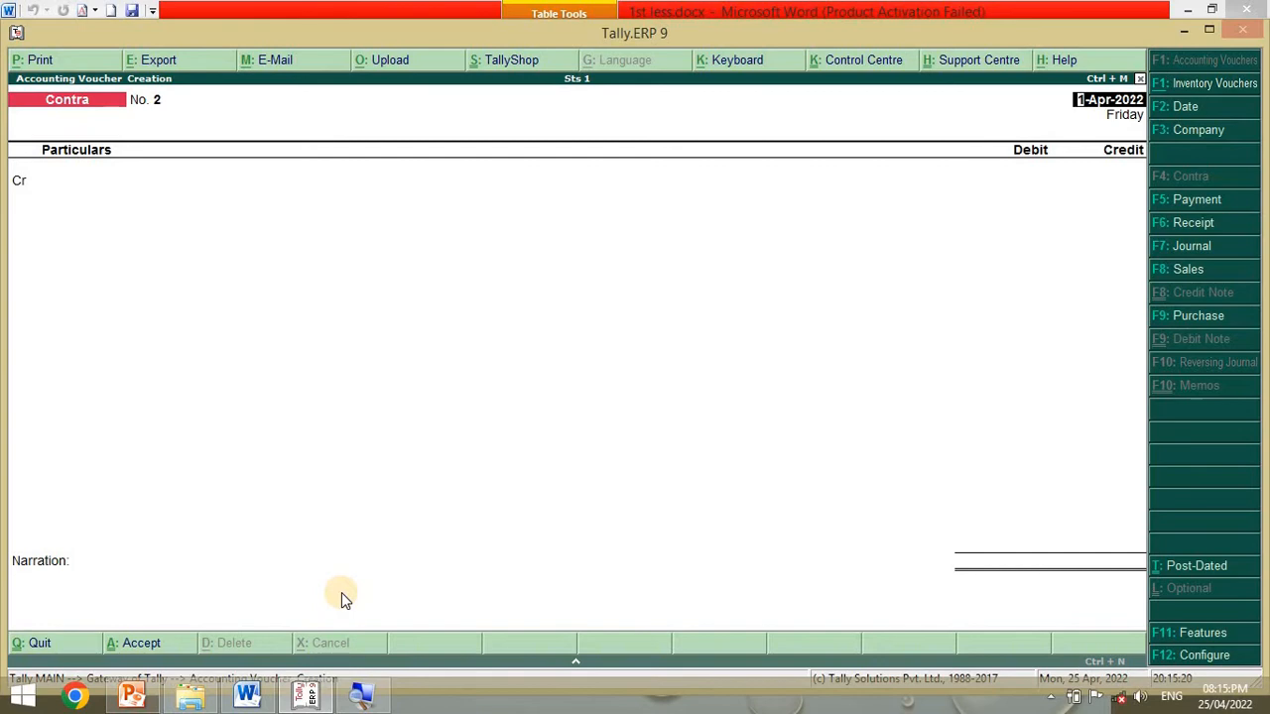
- Highlight the "Purchase Furniture" transaction in the Word lesson and switch to the slide show of voucher entries
key("alt+Tab")
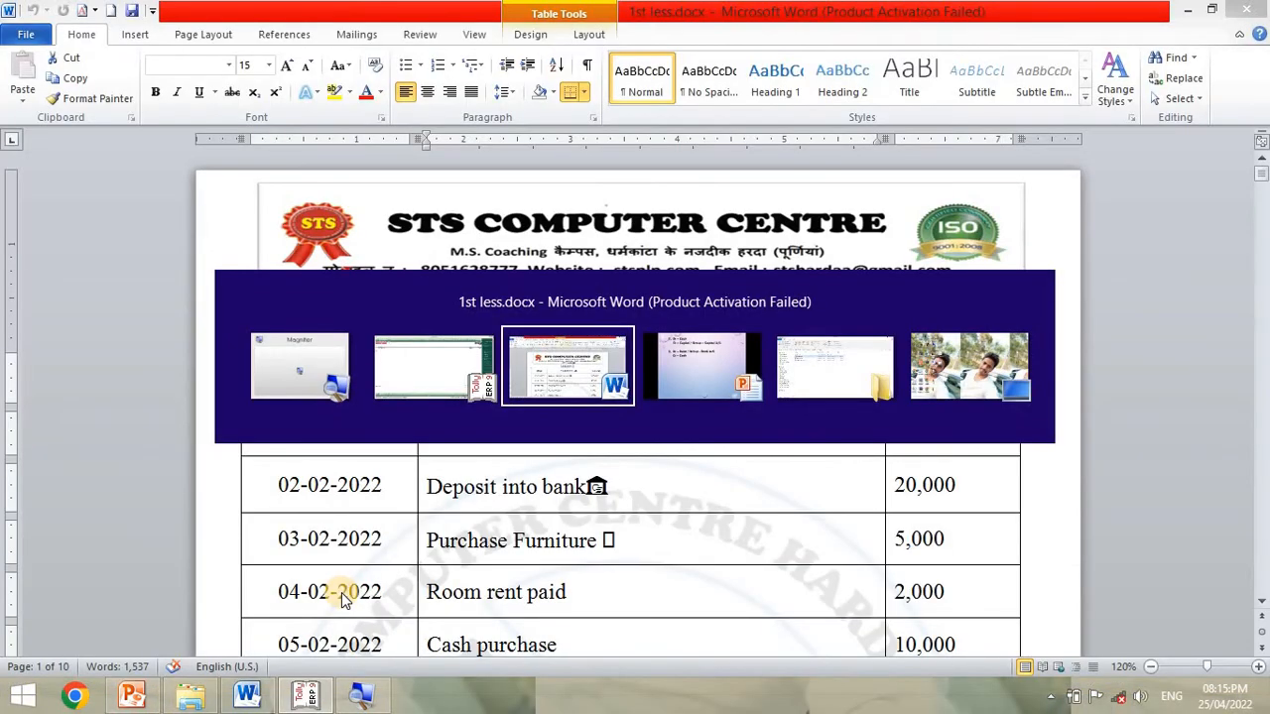
key("alt+Tab")
key("alt+Tab")
key("alt+Tab")
key("alt+Tab")
key("alt+Tab")
key("alt+Tab")
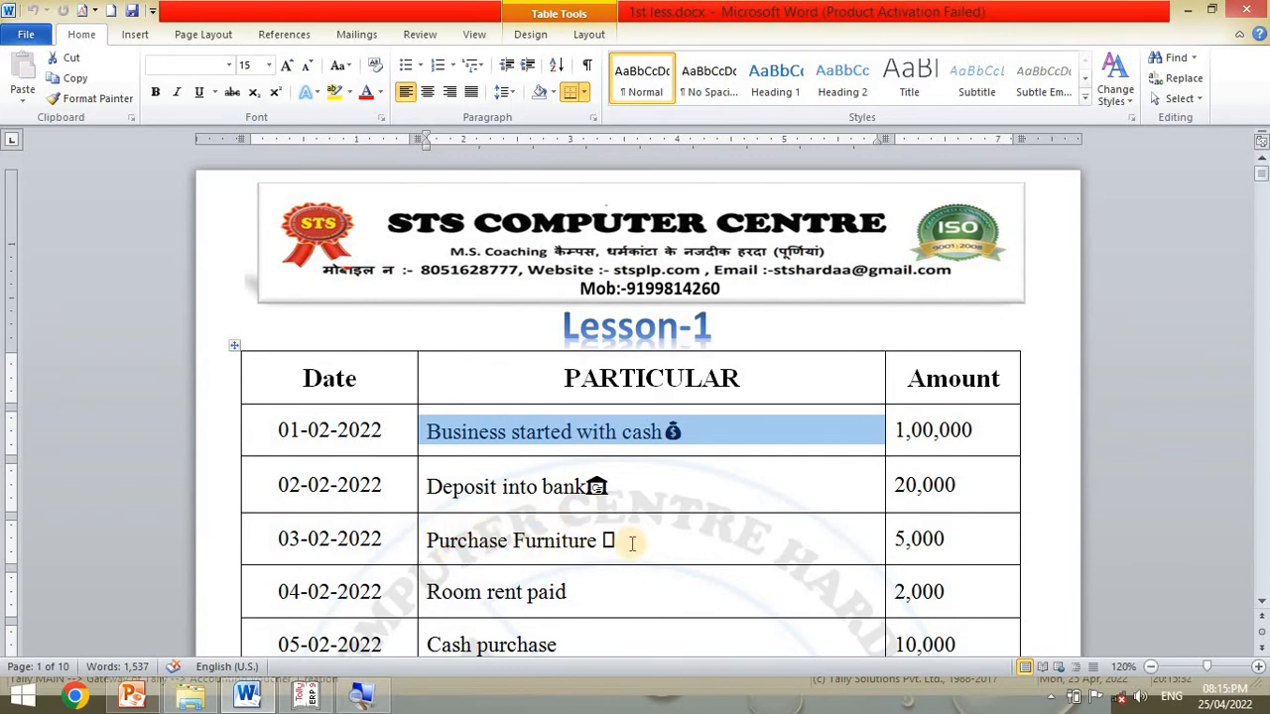
left_click_drag(619, 541, 451, 533)
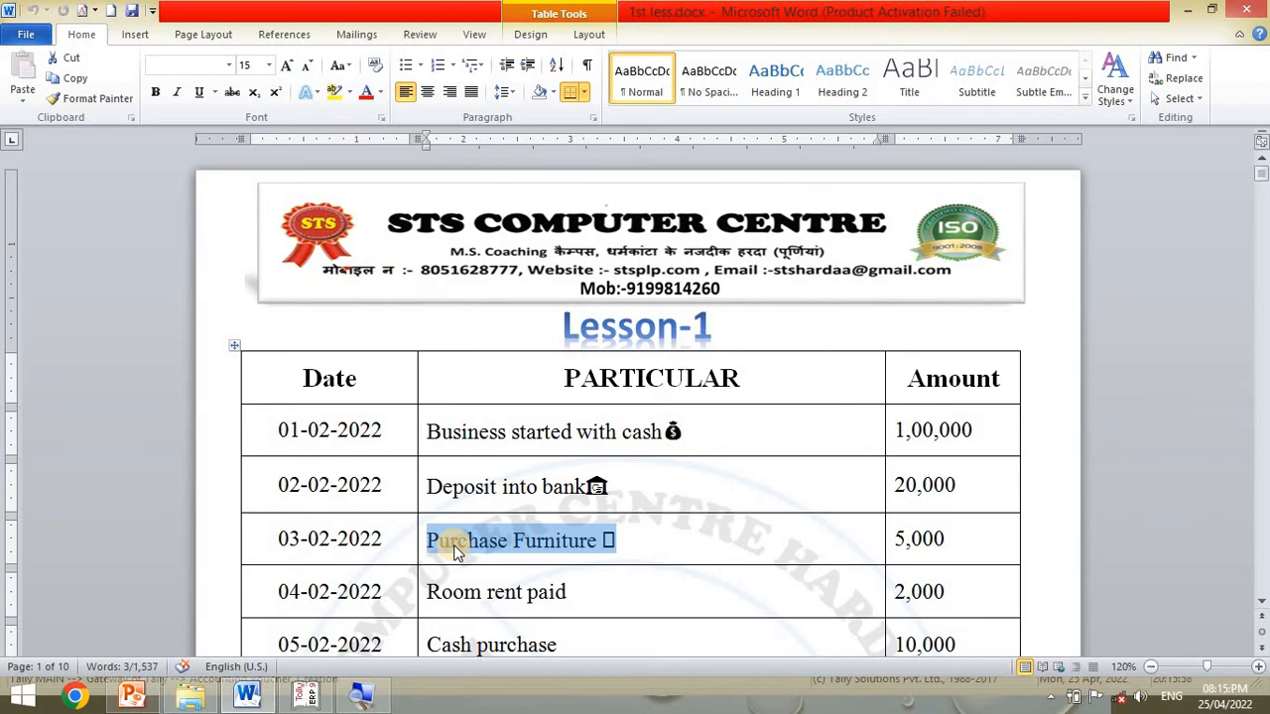
key("alt+Tab")
key("alt+Tab")
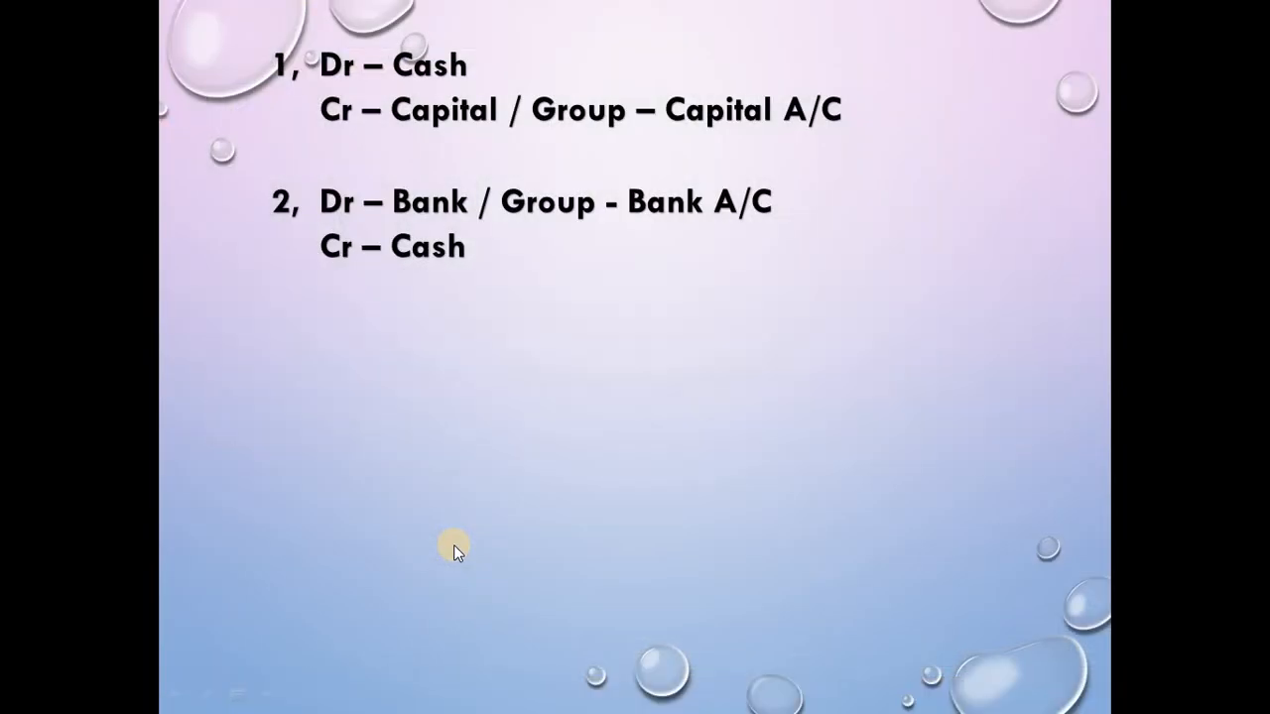
- Reveal the third voucher entry in the slide show, switch to Tally, and start a payment voucher
left_click(453, 545)
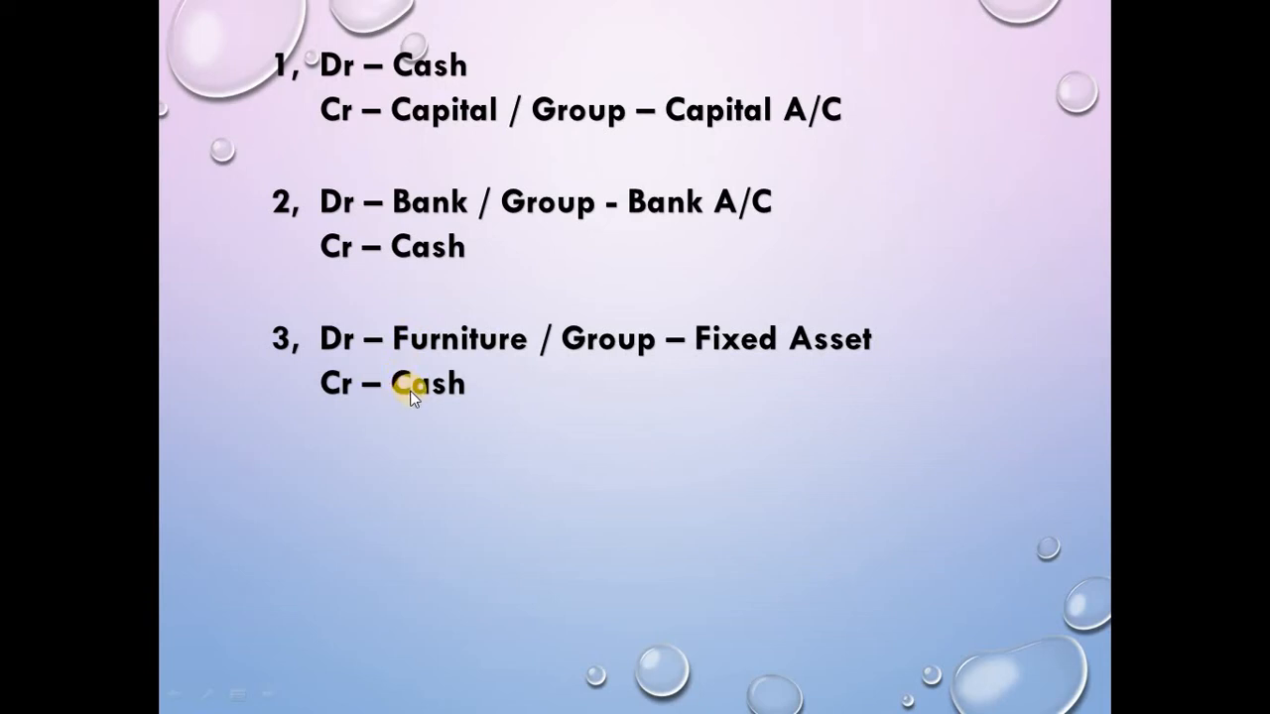
key("alt+Tab")
key("alt+Tab")
key("alt+Tab")
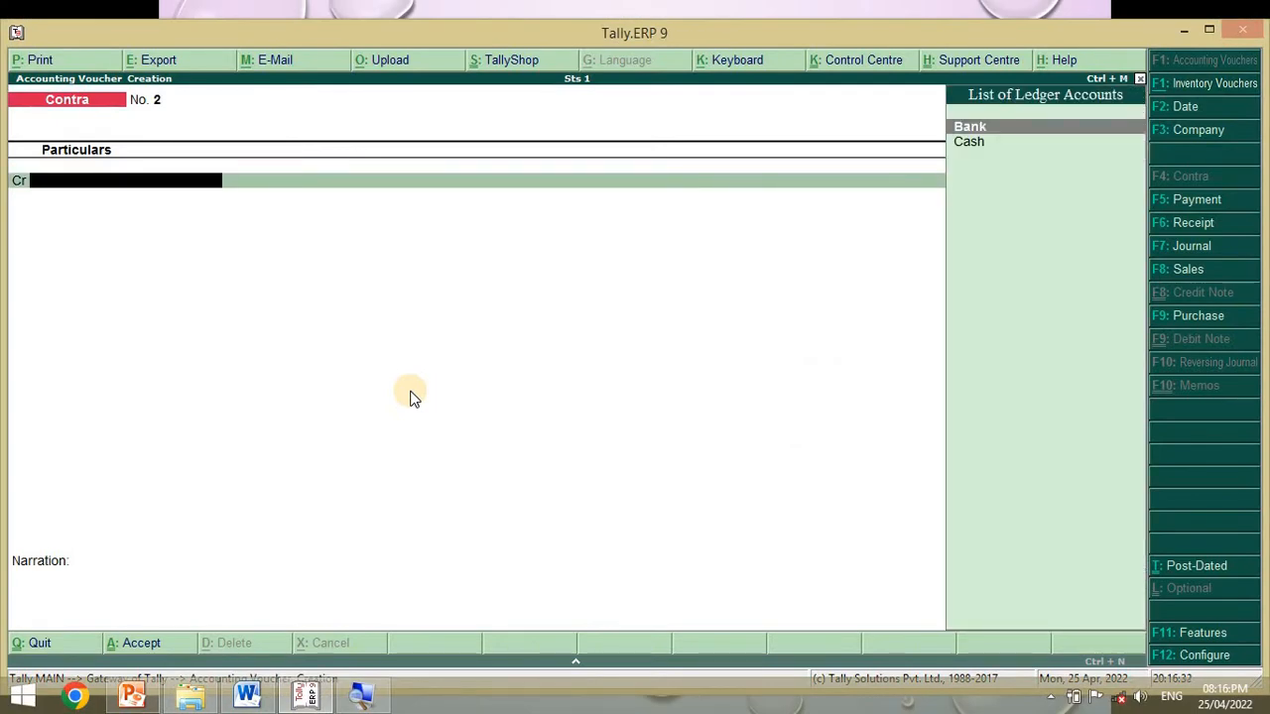
key("F5")
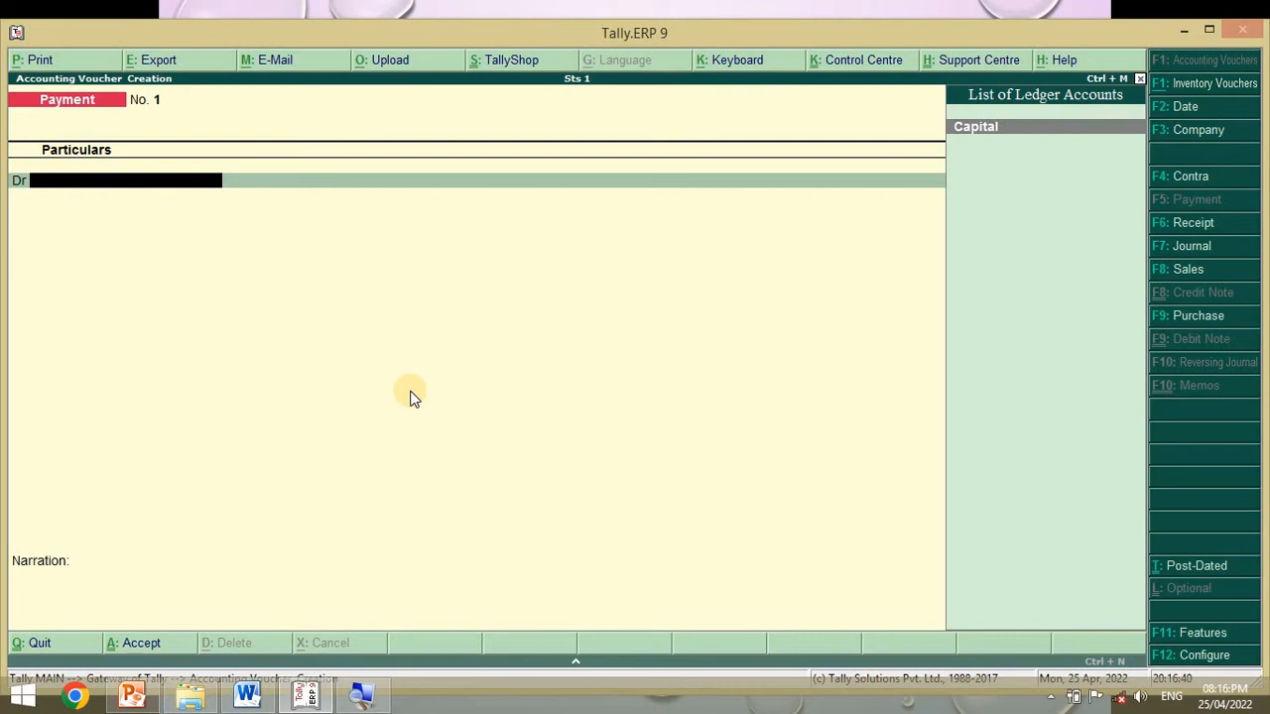
- Create a ledger named Furniture under Fixed Assets for the debit line, keeping the default mailing details, and save it
key("alt+c")
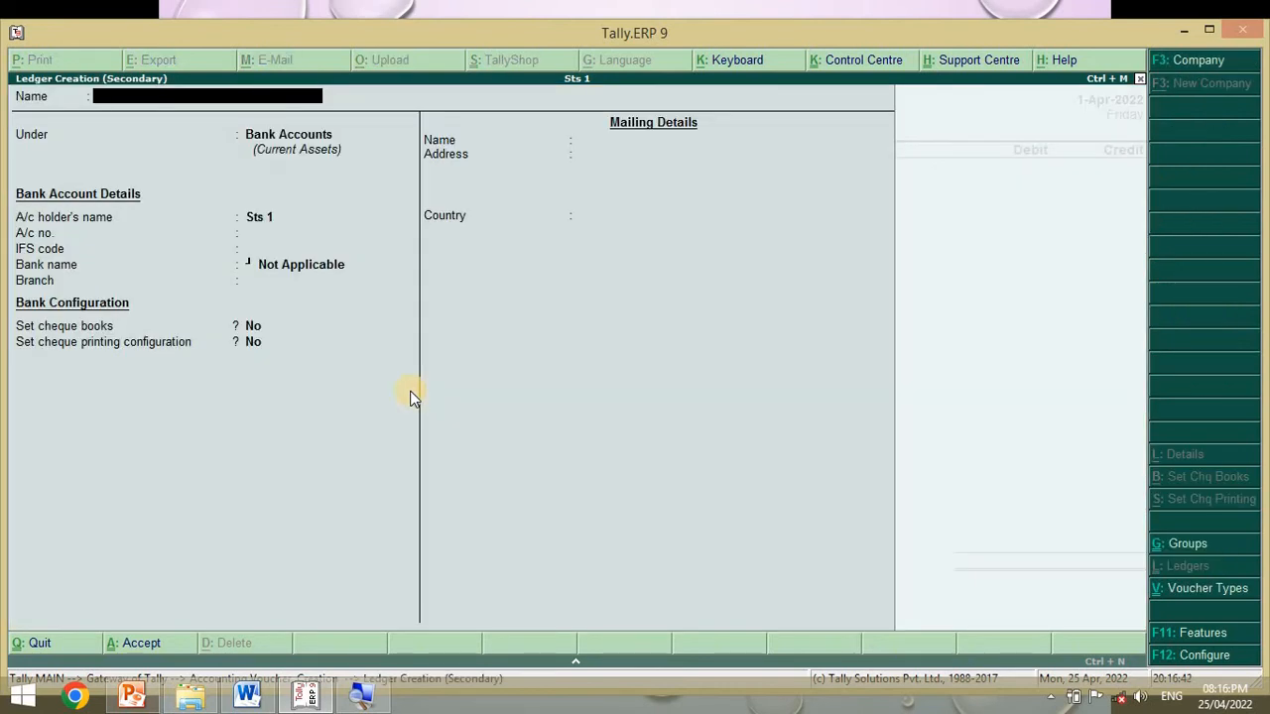
type("Furniture")
key("Return")
type("Fi")
key("Return")
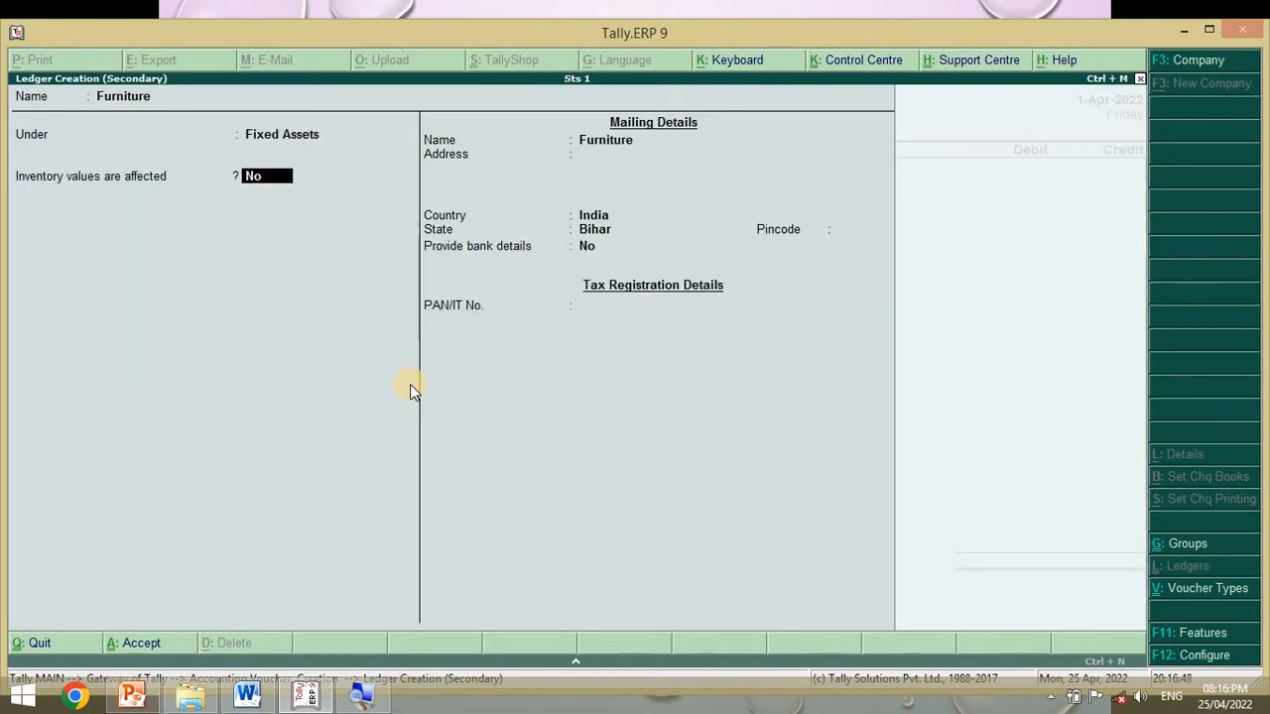
key("Return")
key("Return")
key("Return")
key("Return")
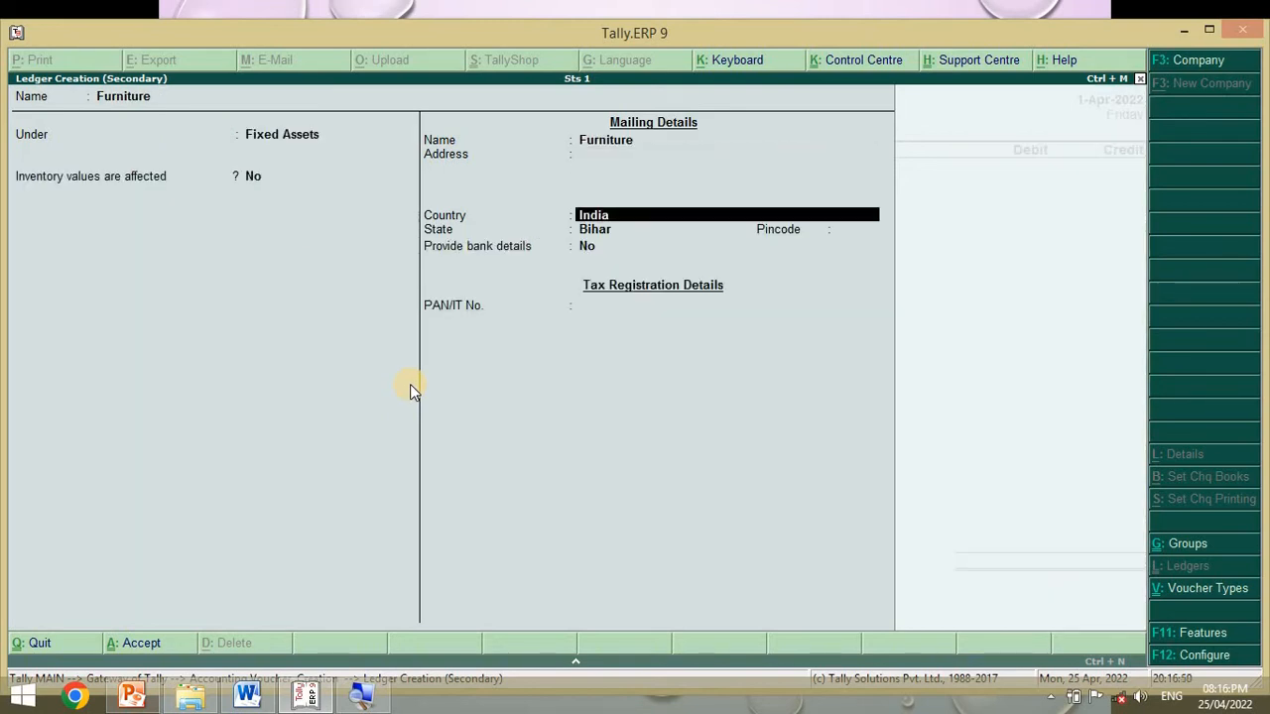
key("Return")
key("Return")
key("Return")
key("Return")
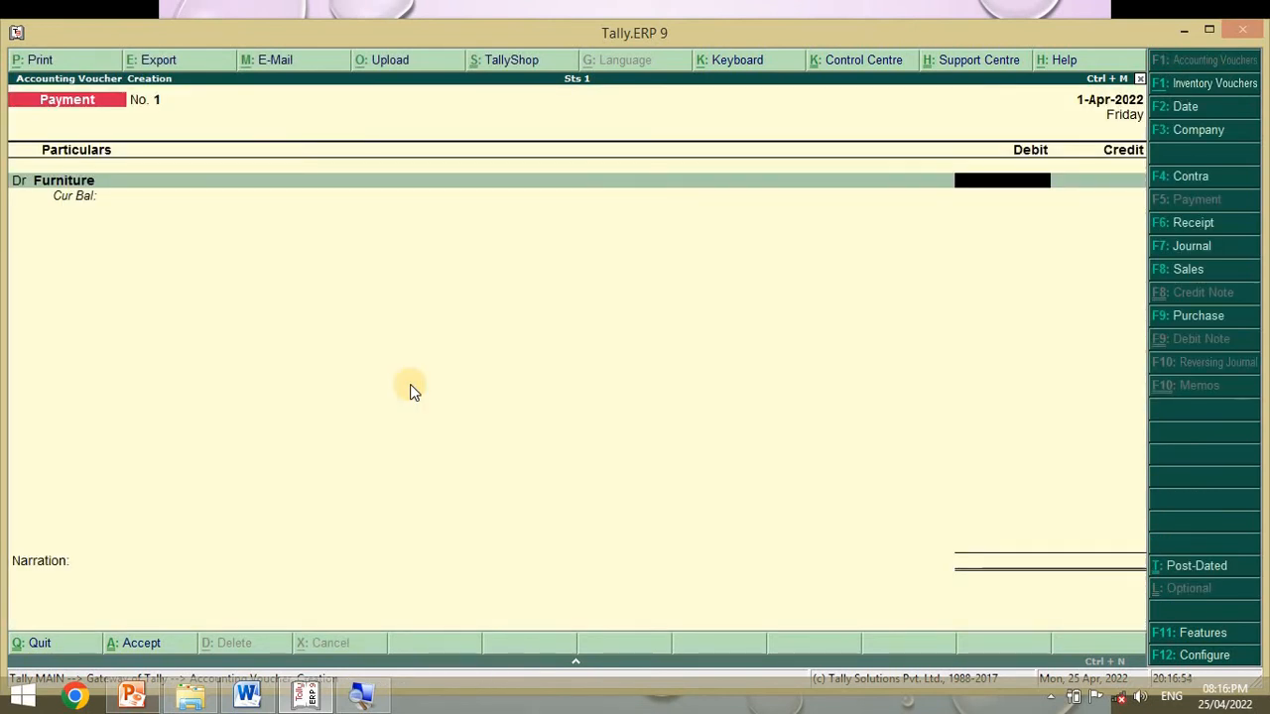
- Check the furniture amount in the Word lesson, debit Furniture 5000, credit Cash 5,000.00, and save the payment voucher without a narration
key("alt+Tab")
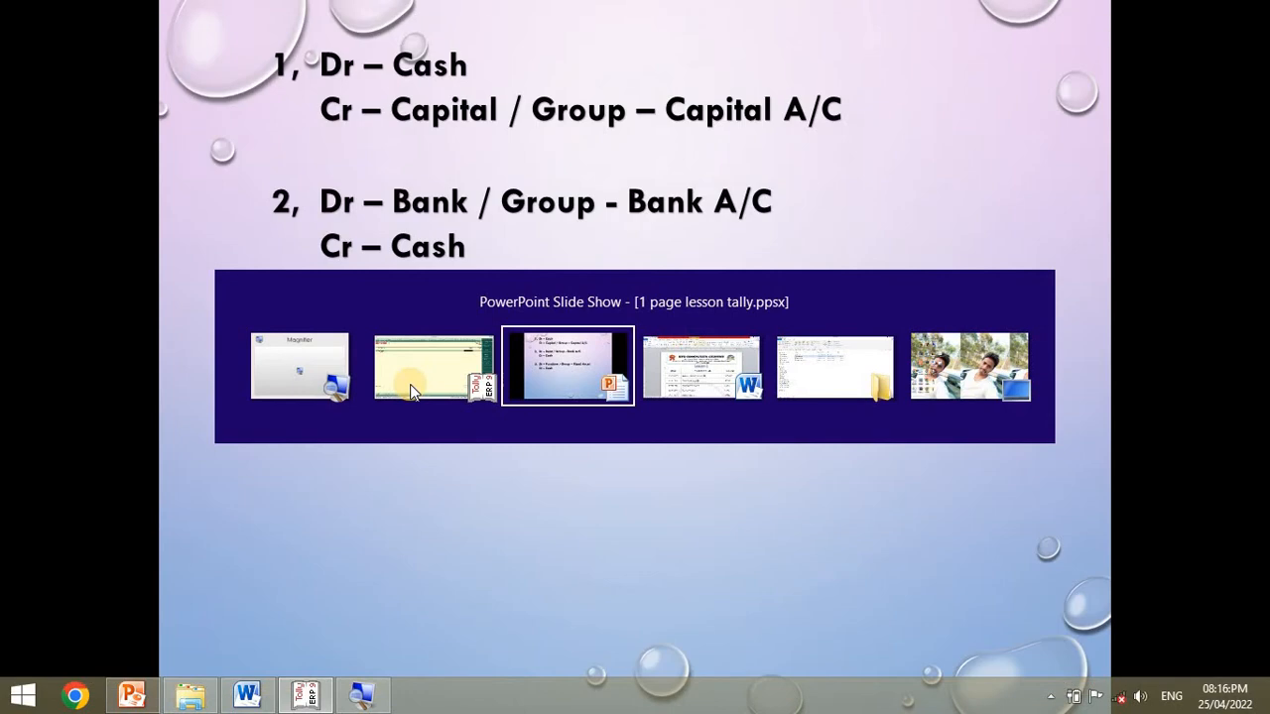
key("alt+Tab")
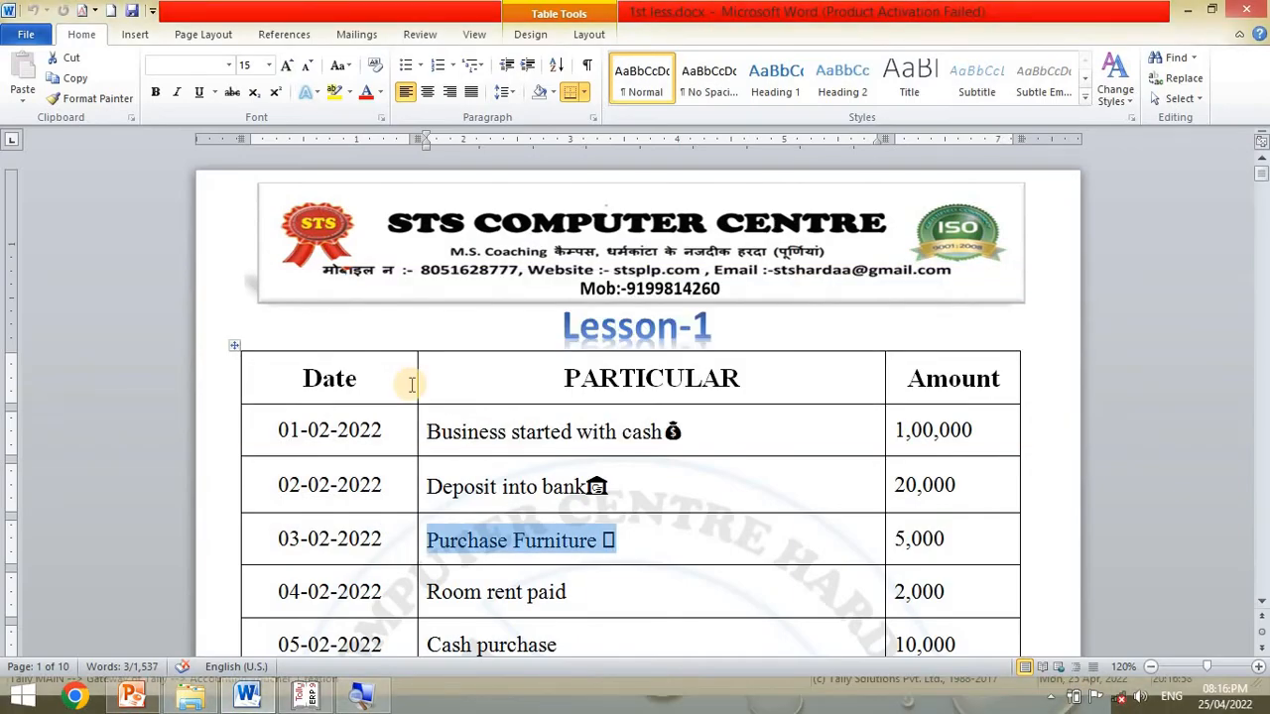
key("alt+Tab")
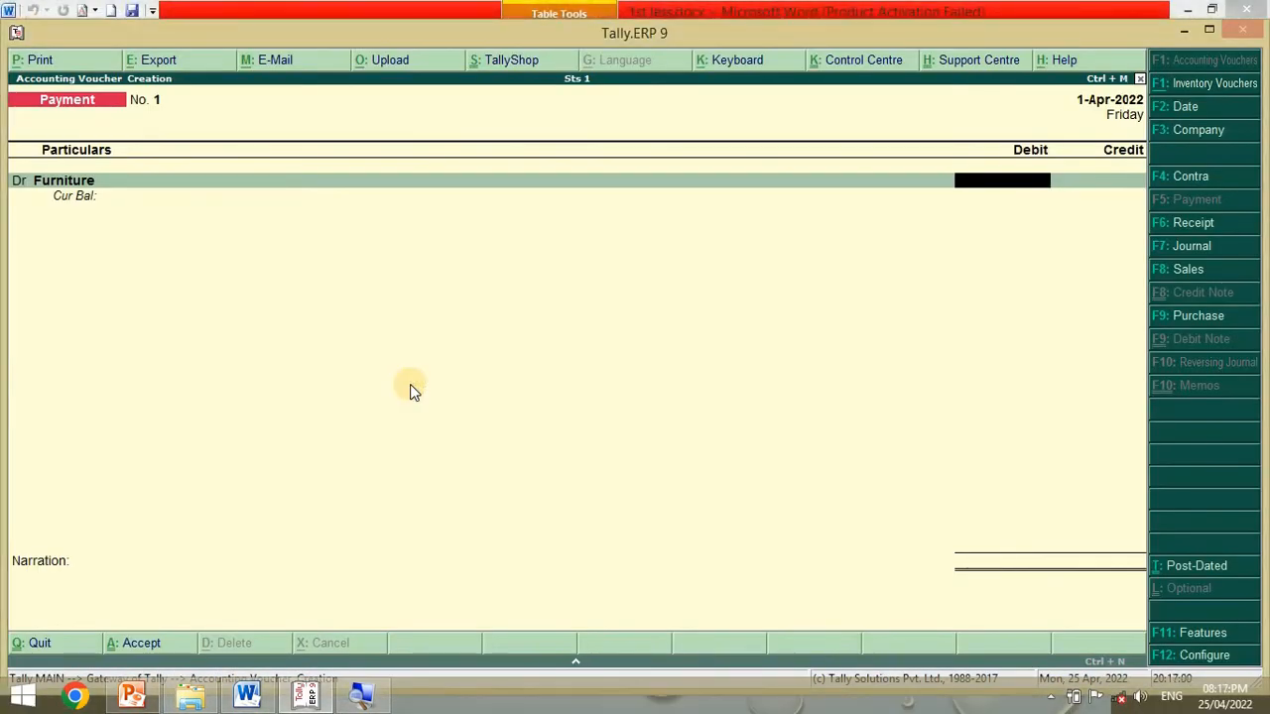
type("5000")
key("Return")
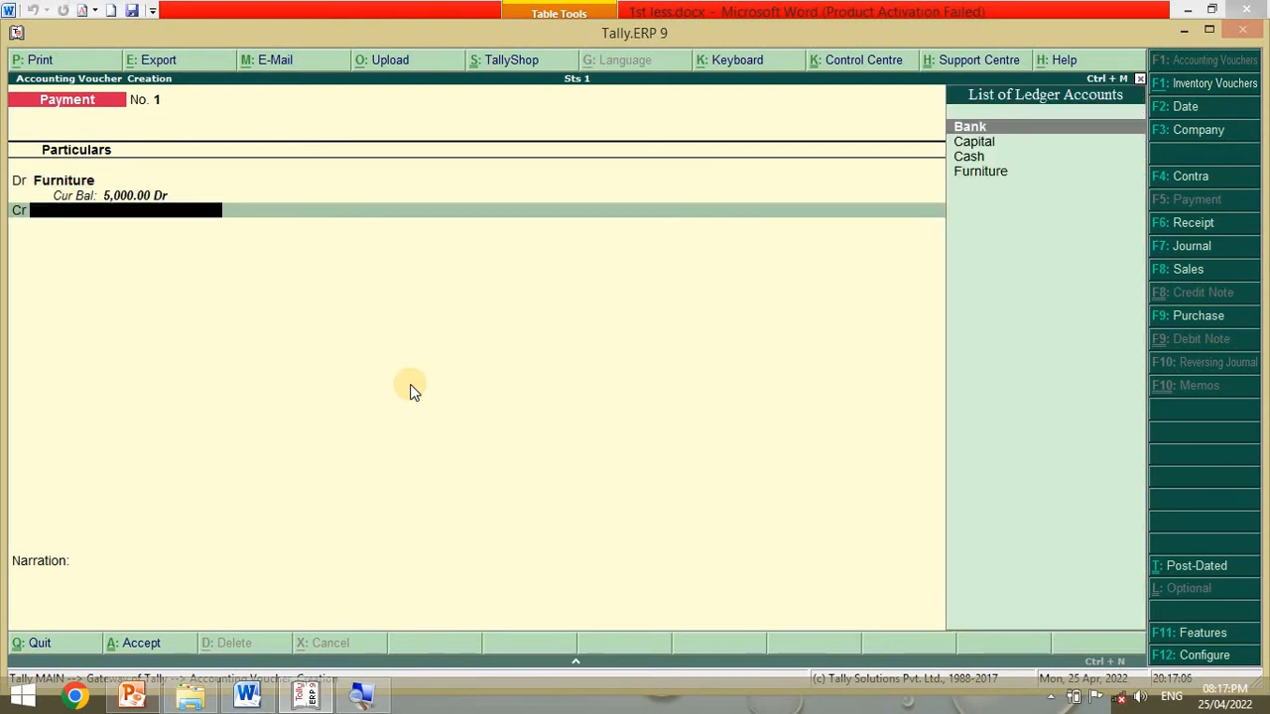
type("Cas")
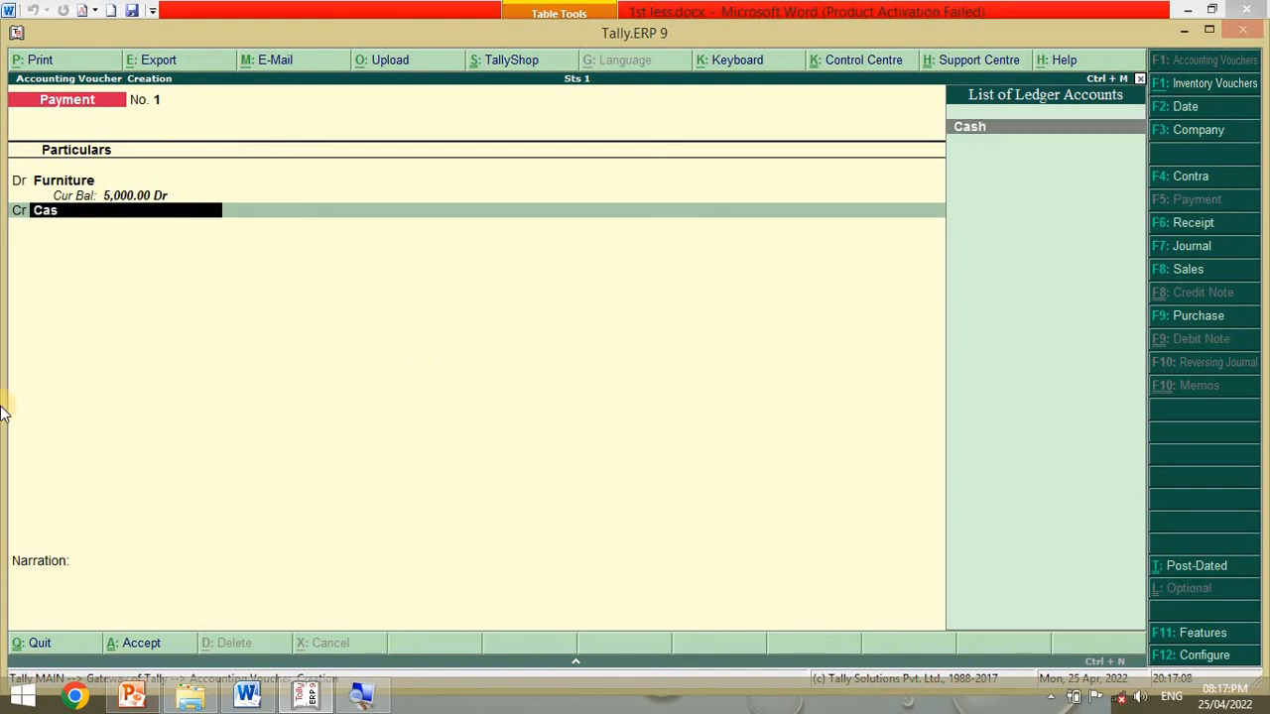
key("Return")
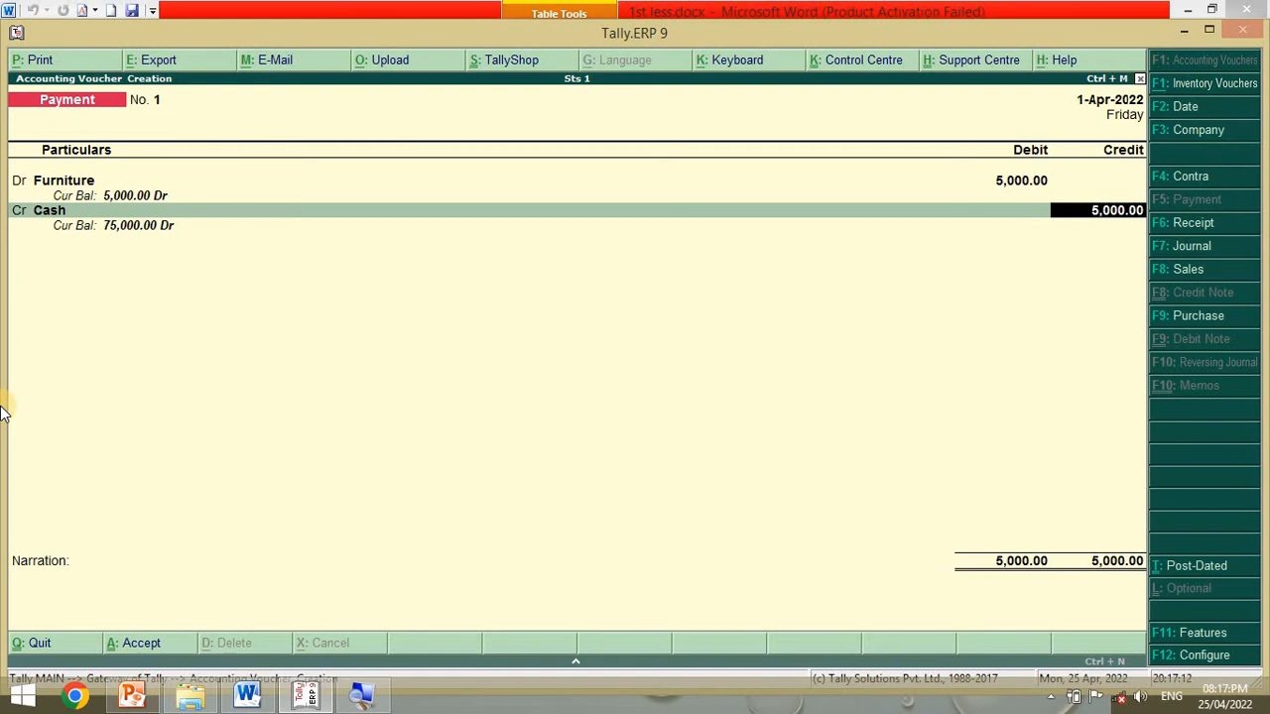
key("Return")
key("Return")
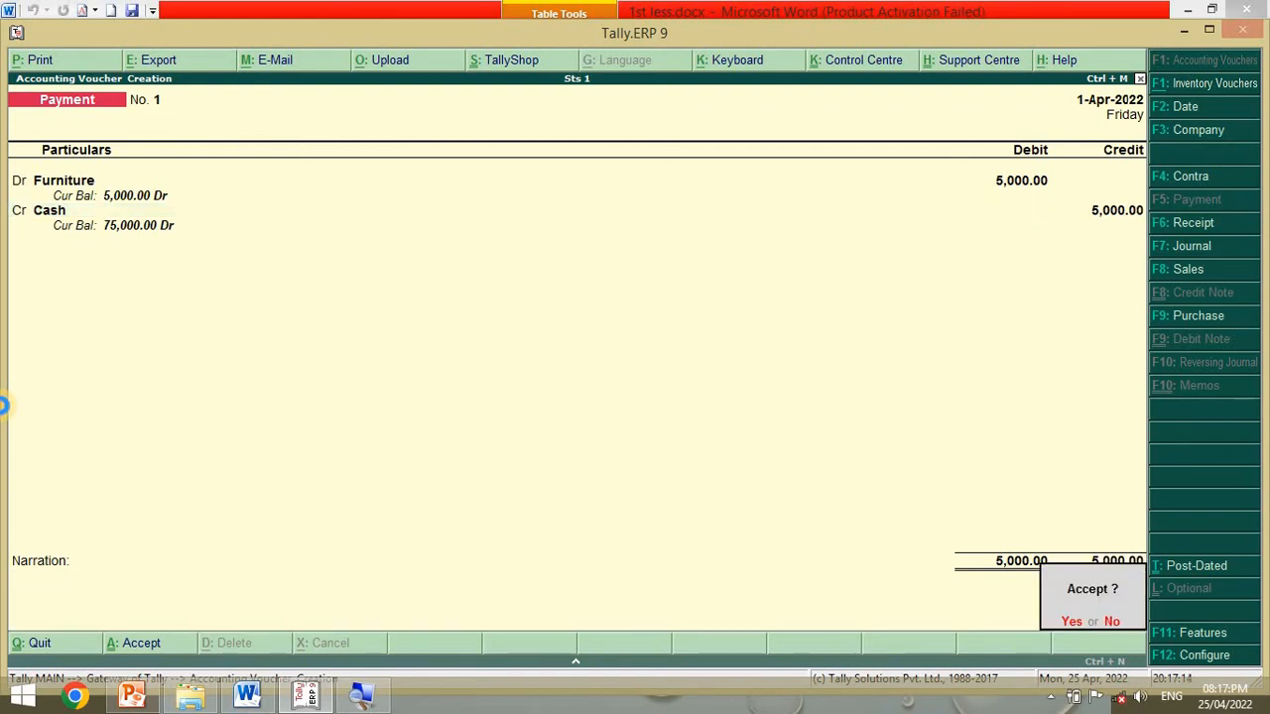
key("Return")
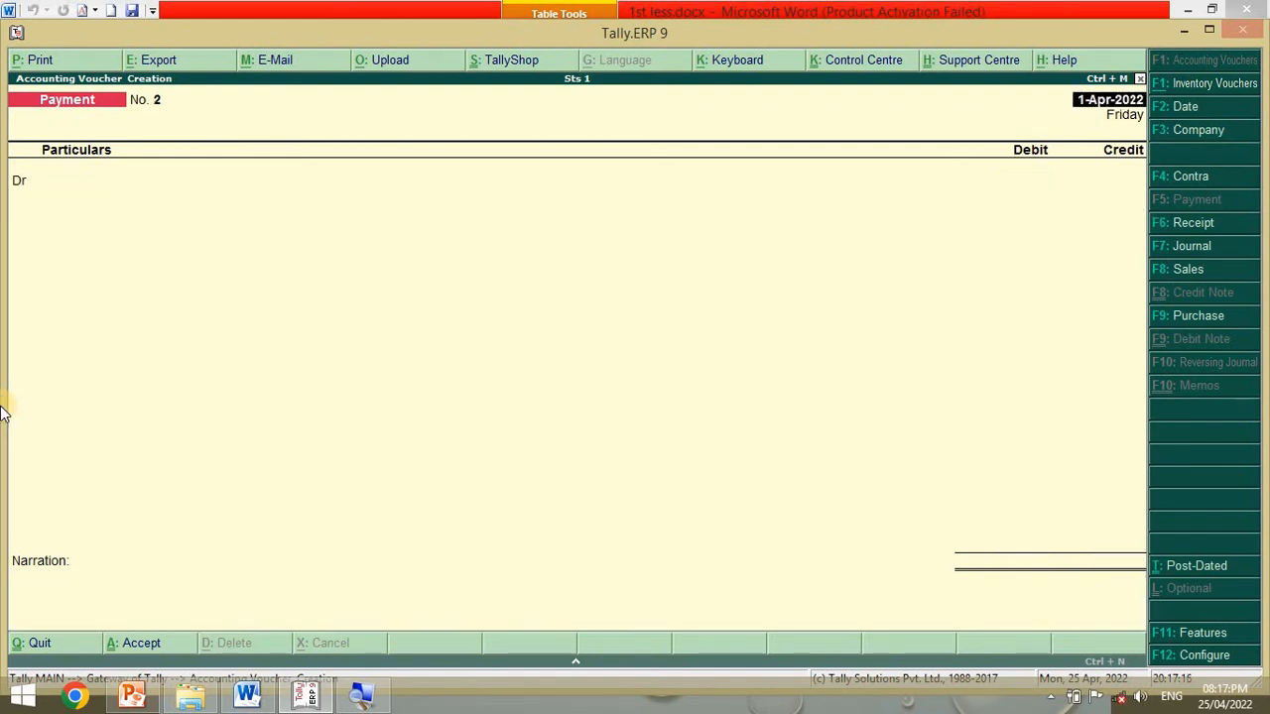
- Highlight "Purchase Furniture" in the Word lesson, switch to the slide show, and reveal the fourth voucher entry
key("alt+Tab")
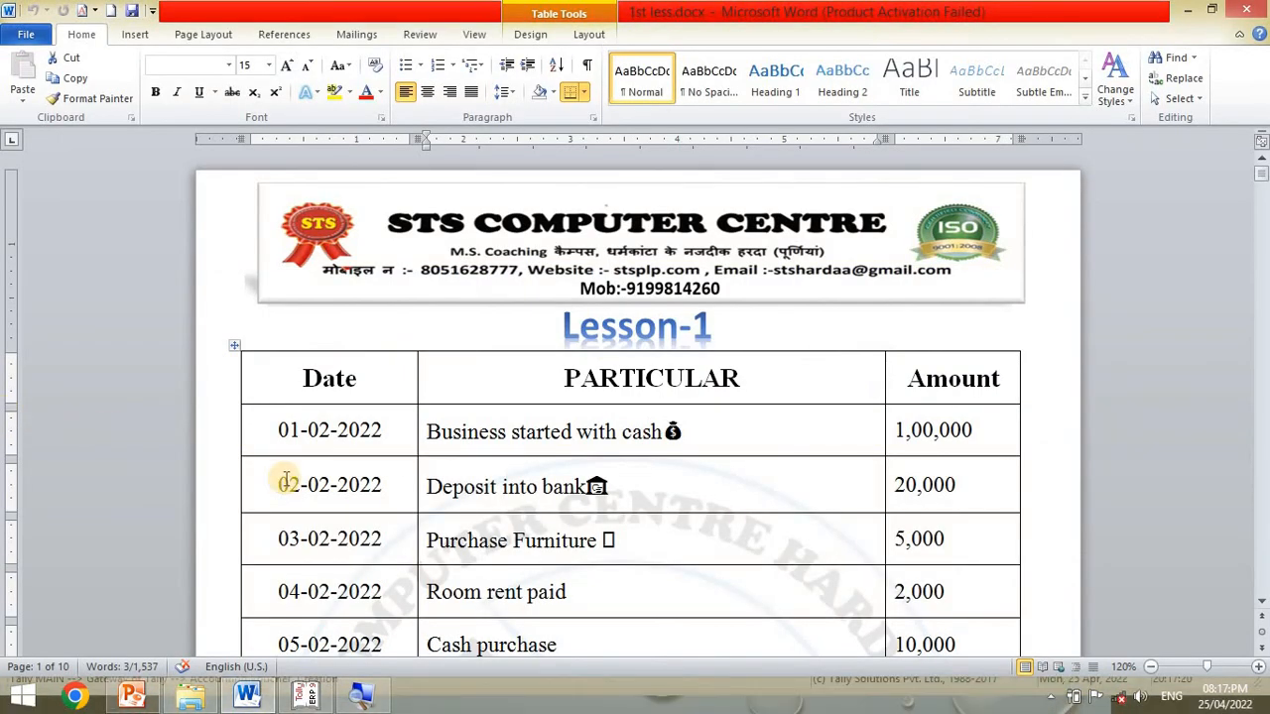
triple_click(524, 536)
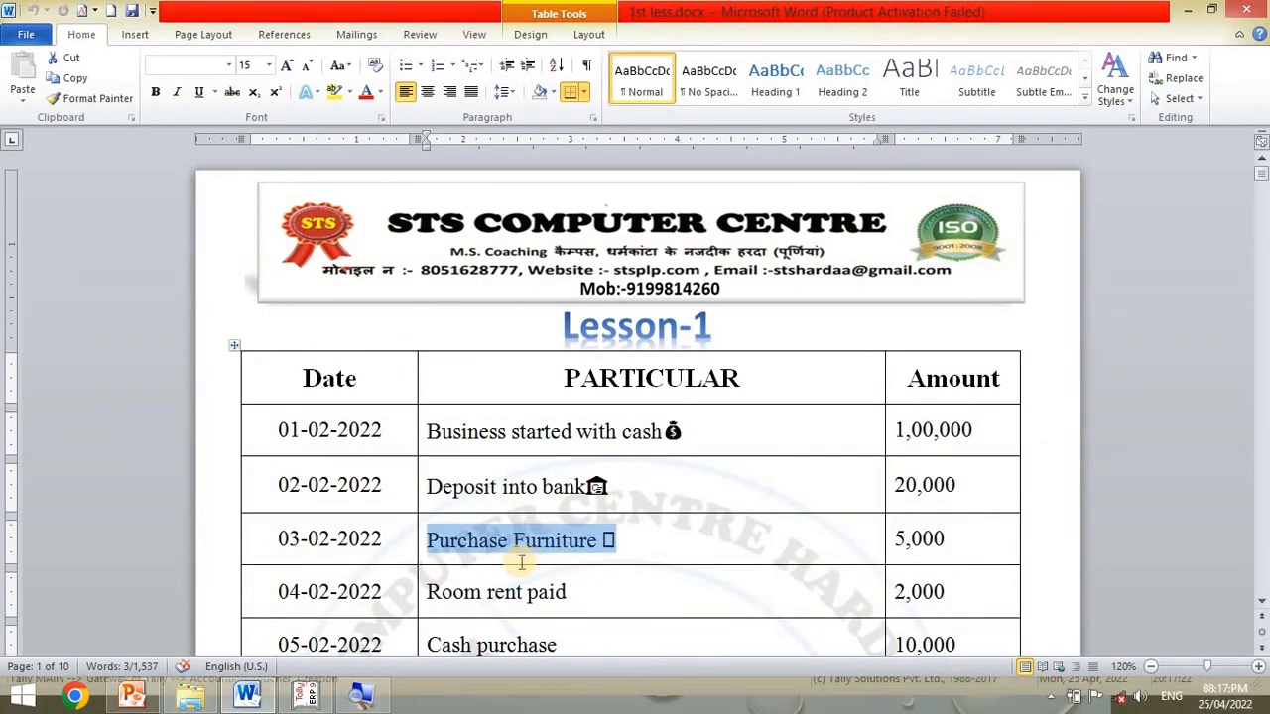
key("alt+Tab")
key("alt+Tab")
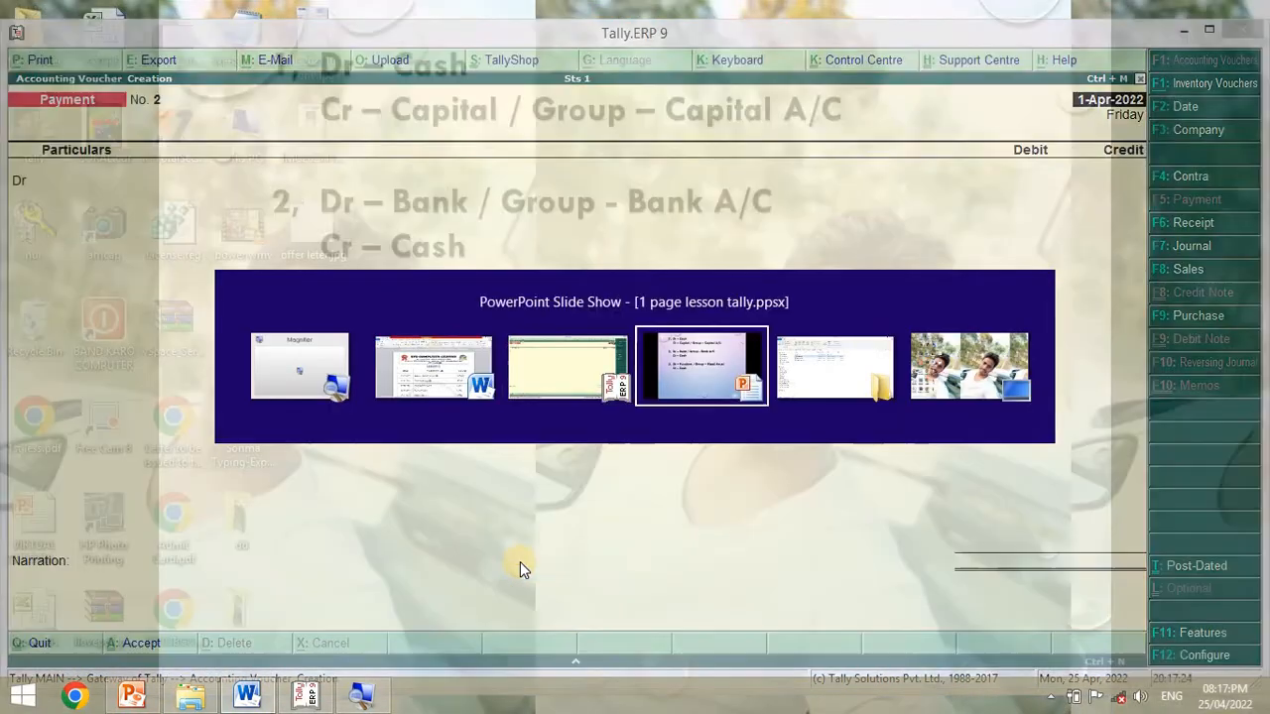
left_click(519, 562)
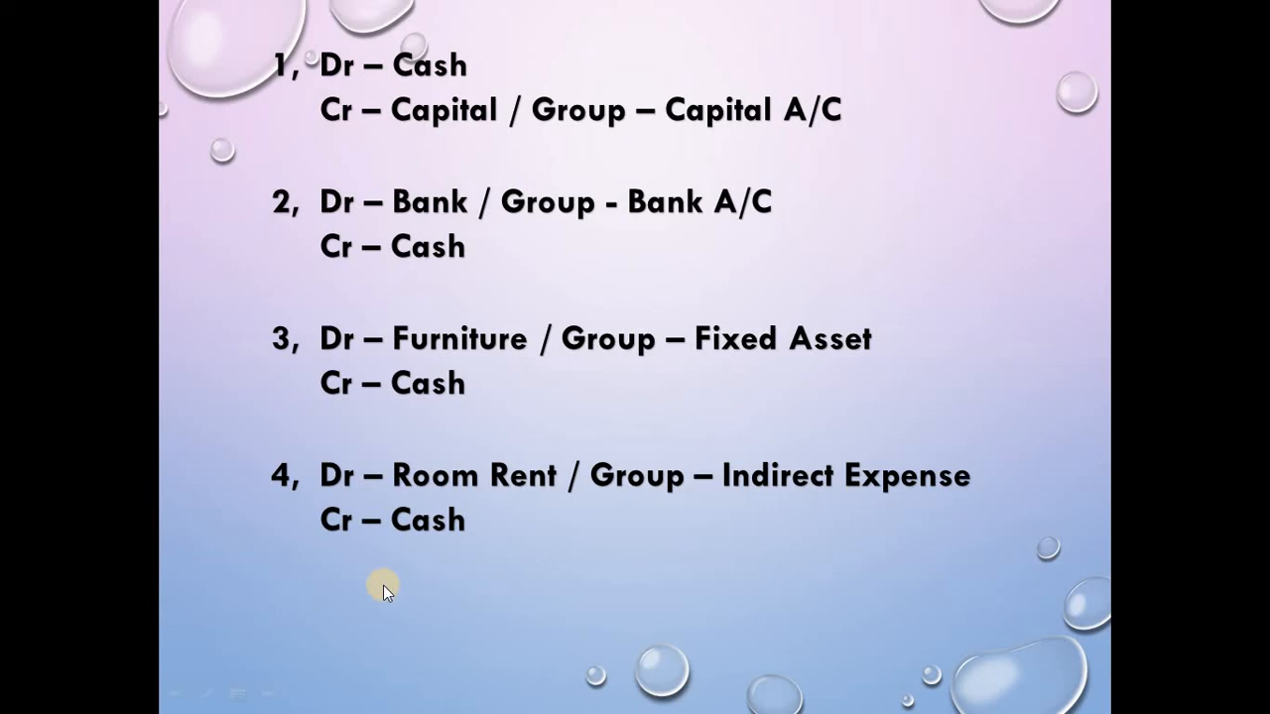
- Switch to Tally, keep the payment date 1-Apr-2022, and create a ledger named Room Rent under Indirect Expenses for the debit line
key("alt+Tab")
key("alt+Tab")
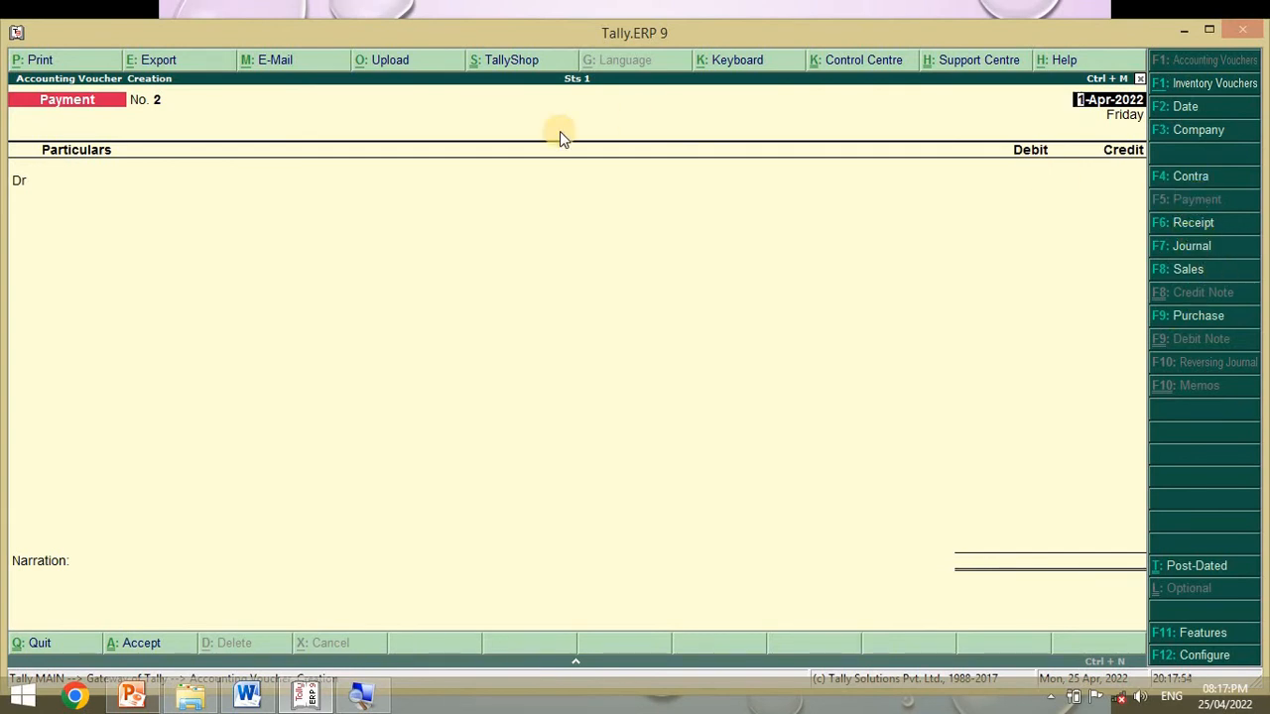
key("Return")
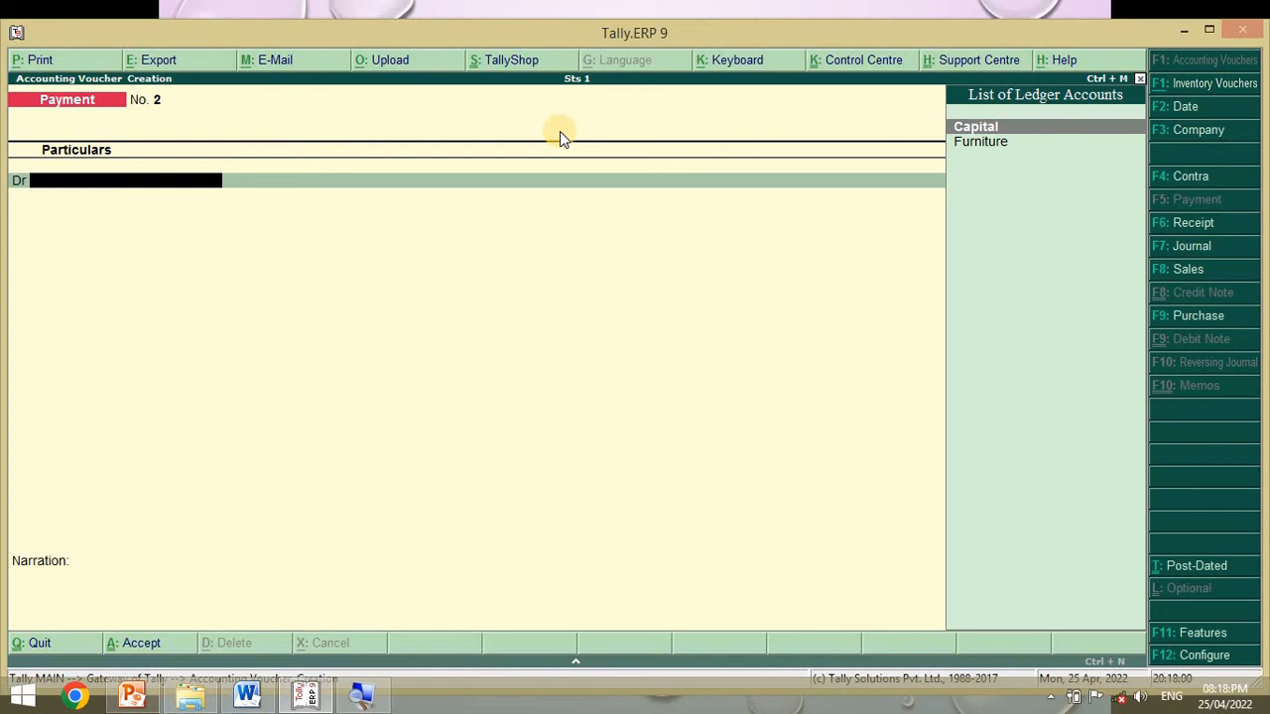
key("alt+c")
type("Room")
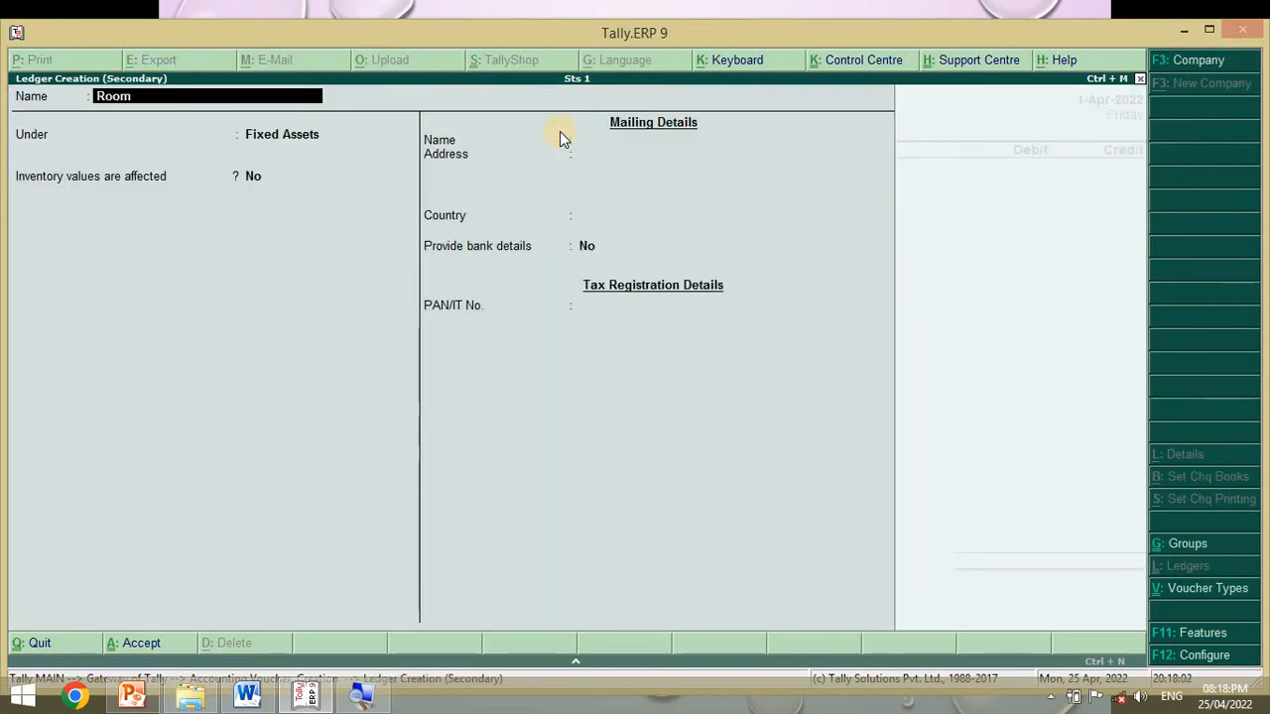
type(" Rent")
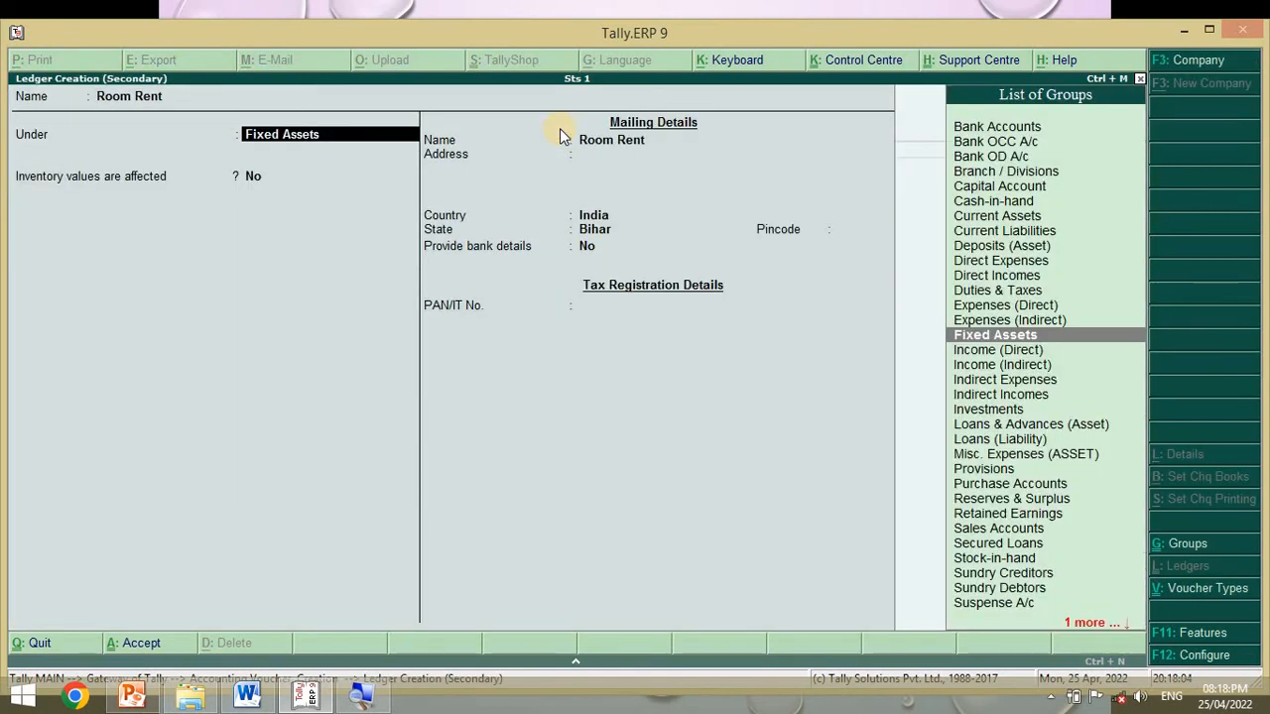
key("Return")
type("In")
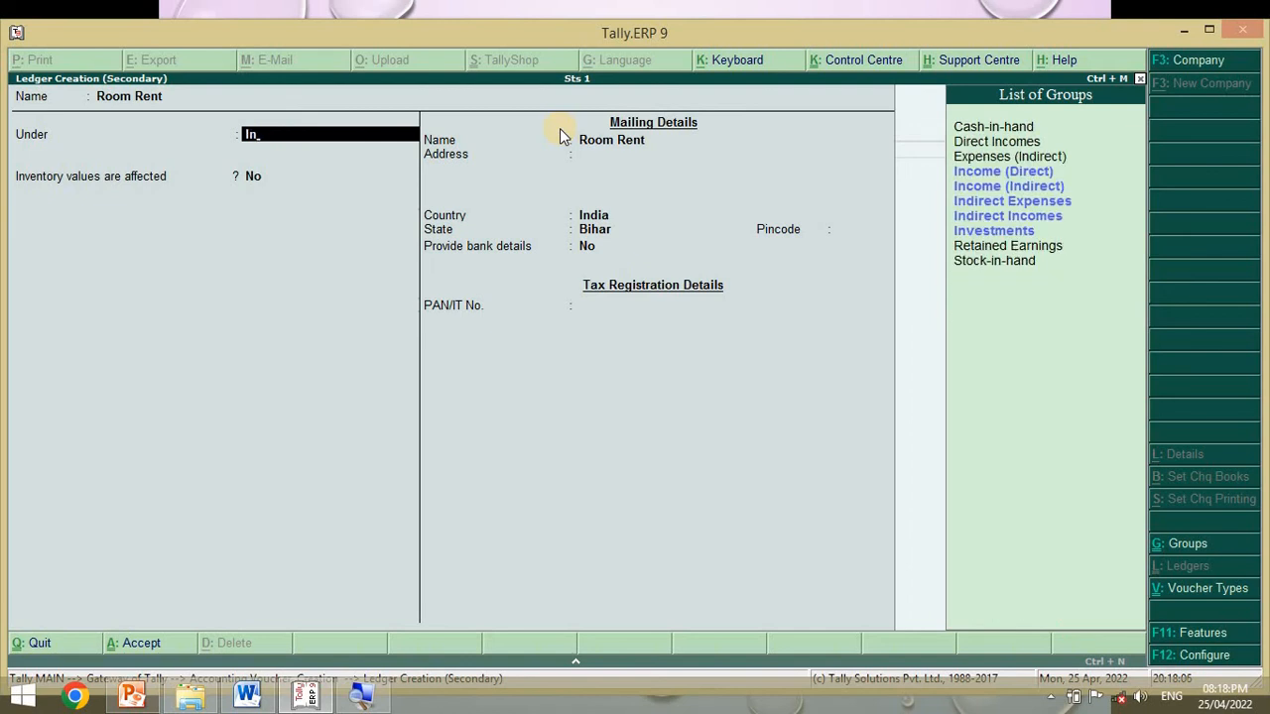
key("Down")
key("Down")
key("Down")
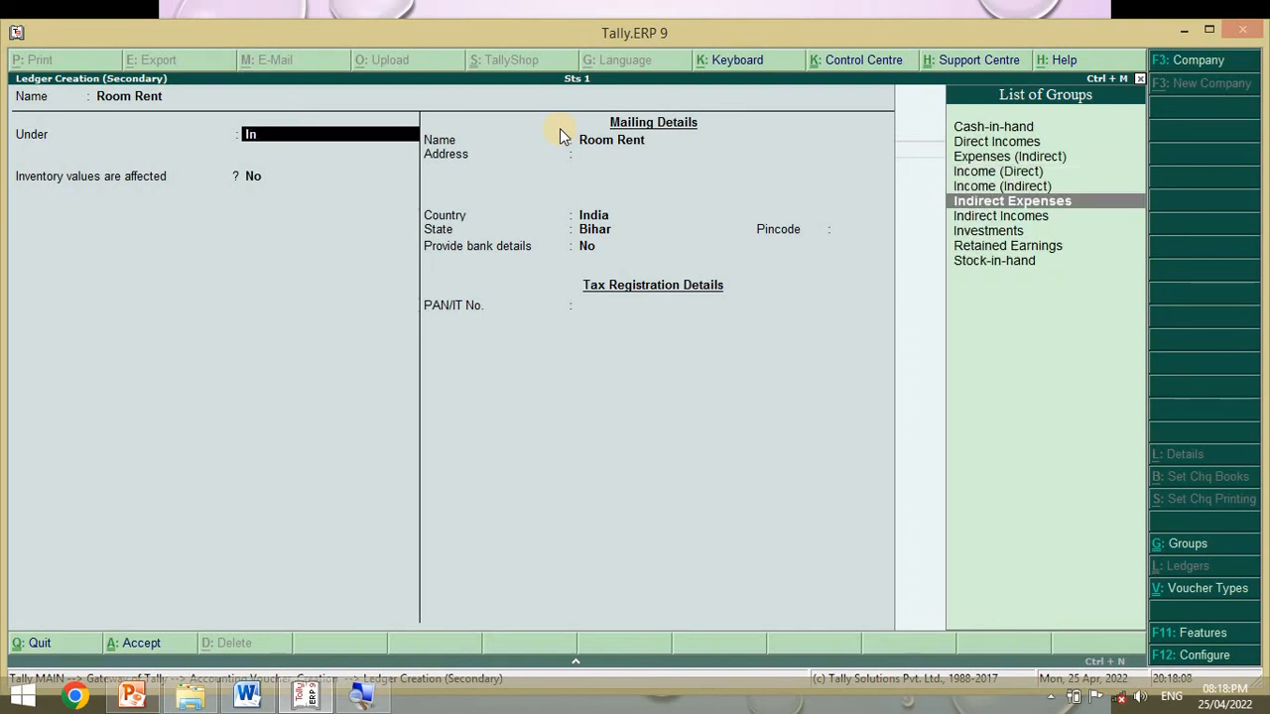
key("Return")
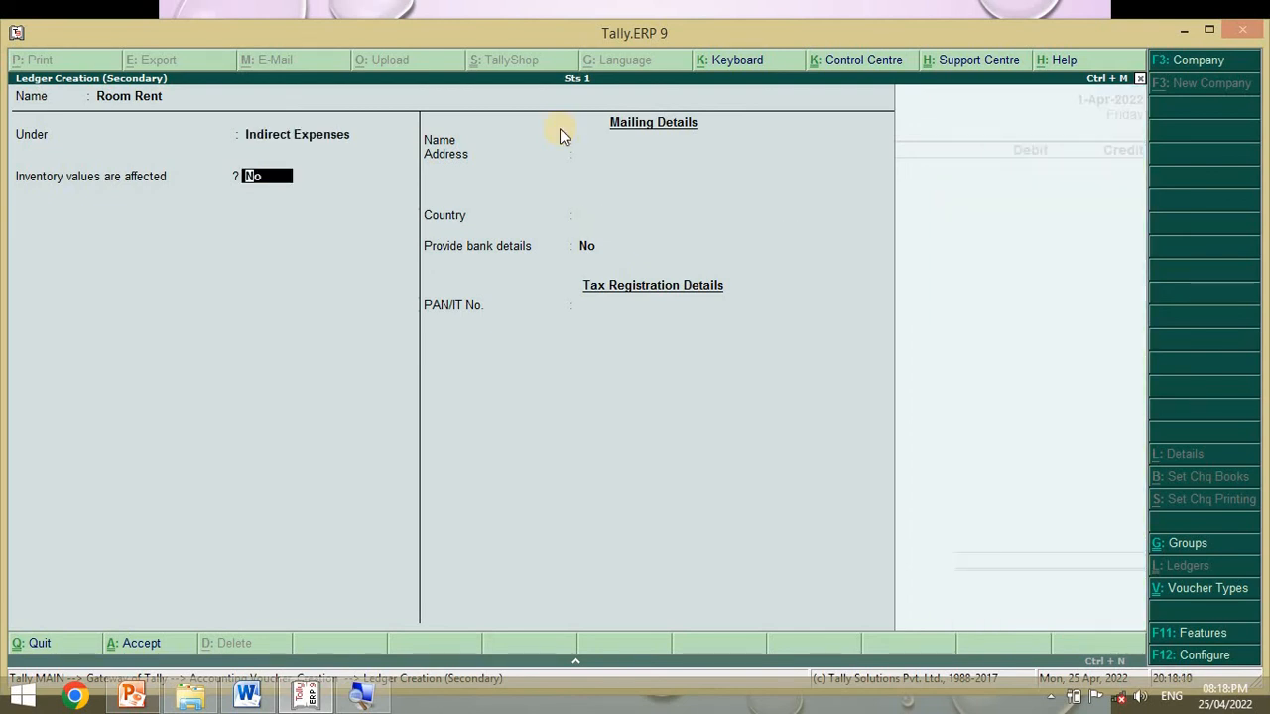
key("ctrl+a")
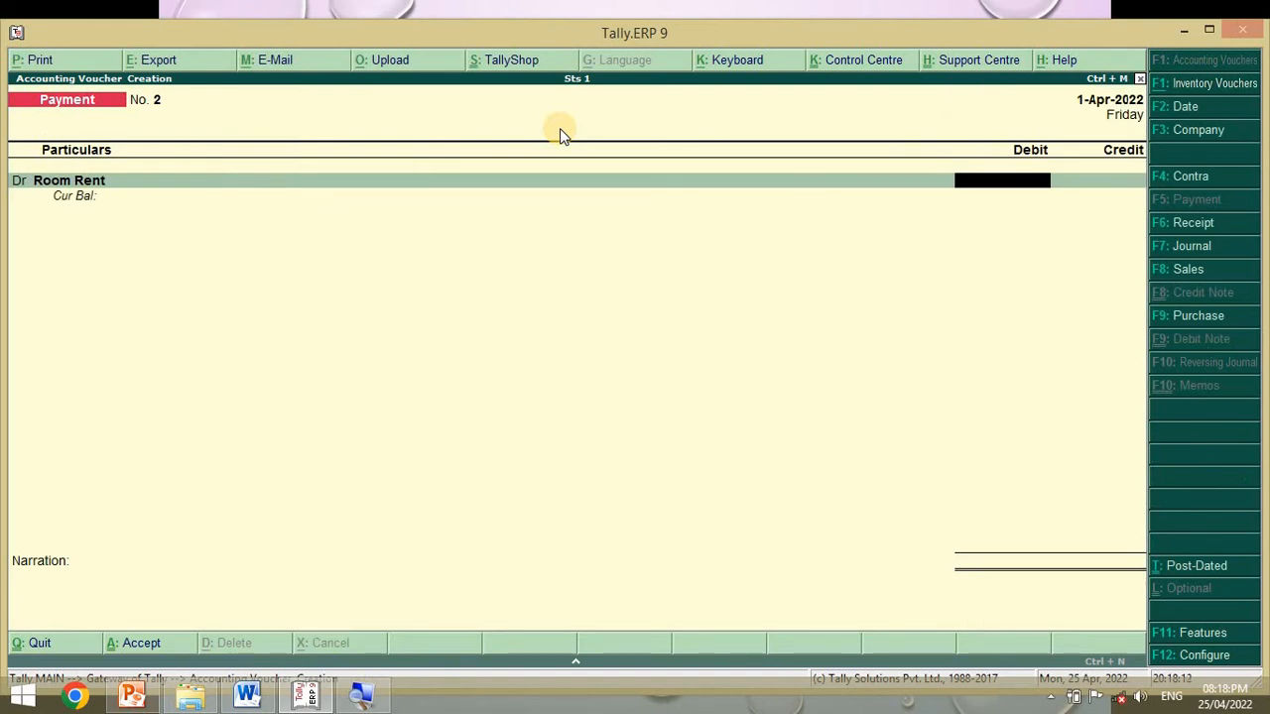
- Check the rent amount in the Word lesson, debit Room Rent 2000, credit Cash 2,000.00, and save the payment voucher without a narration
key("alt+Tab")
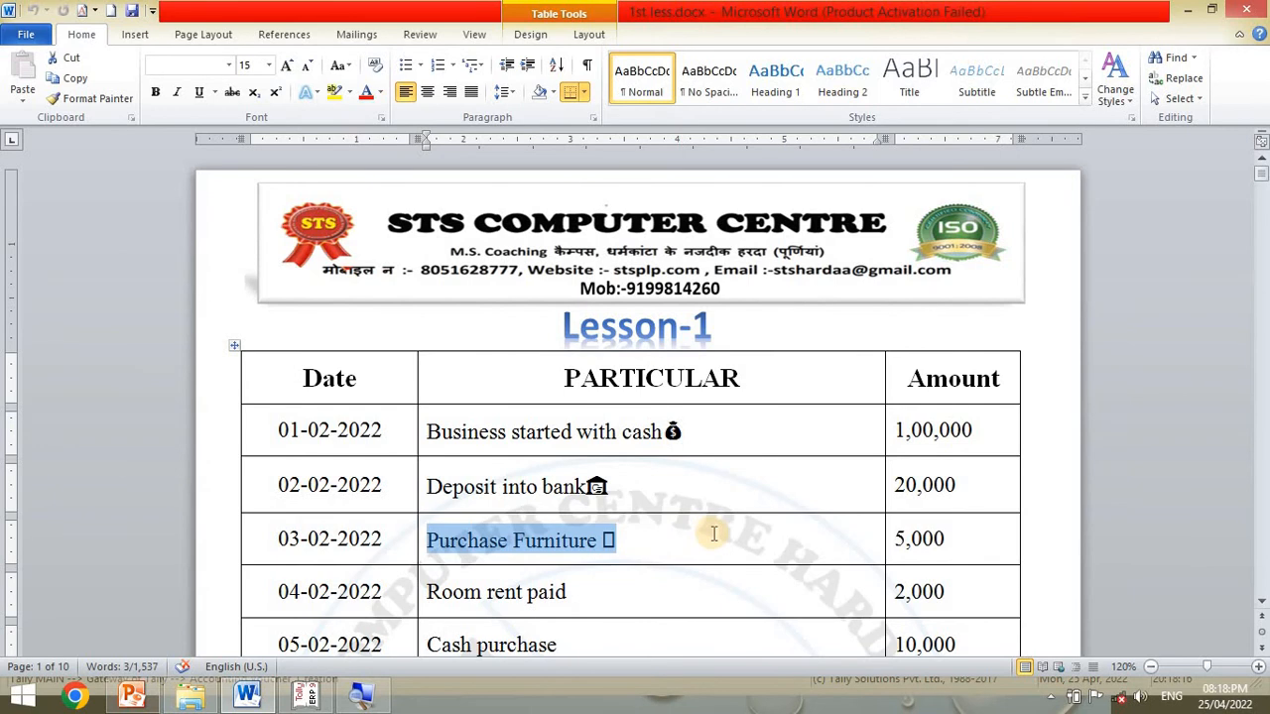
key("alt+Tab")
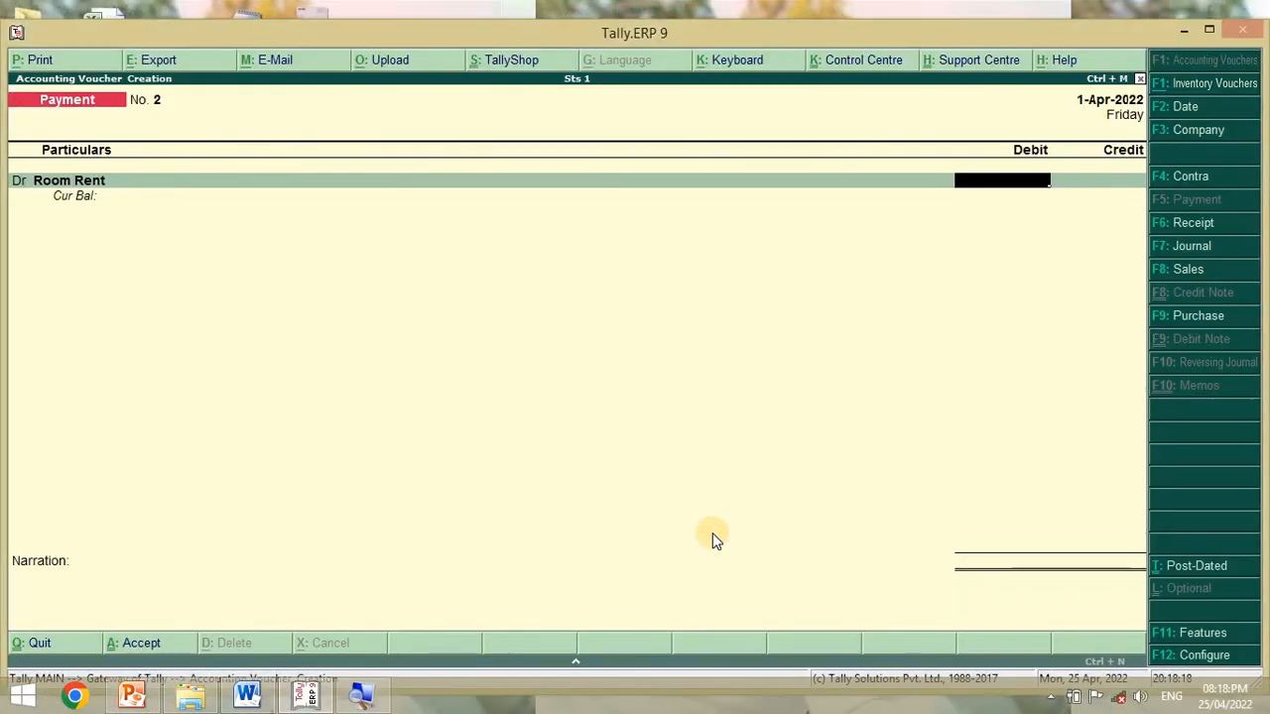
type("2000")
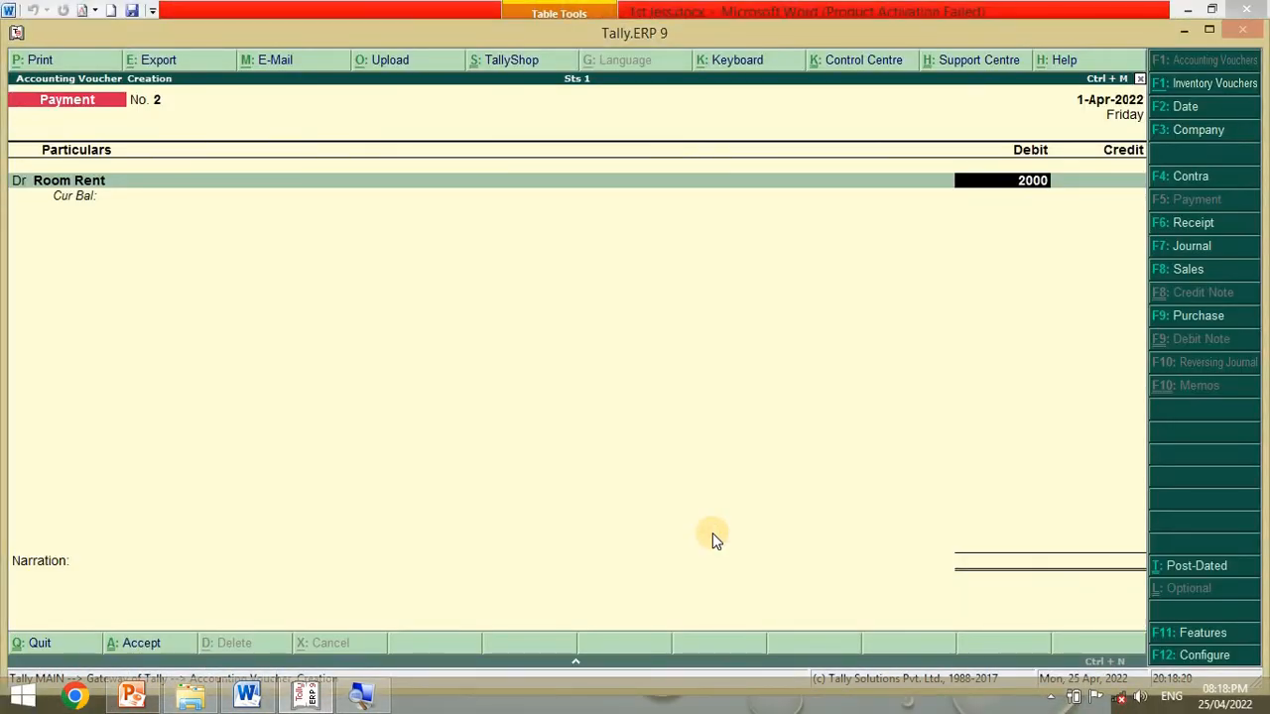
key("Return")
key("Return")
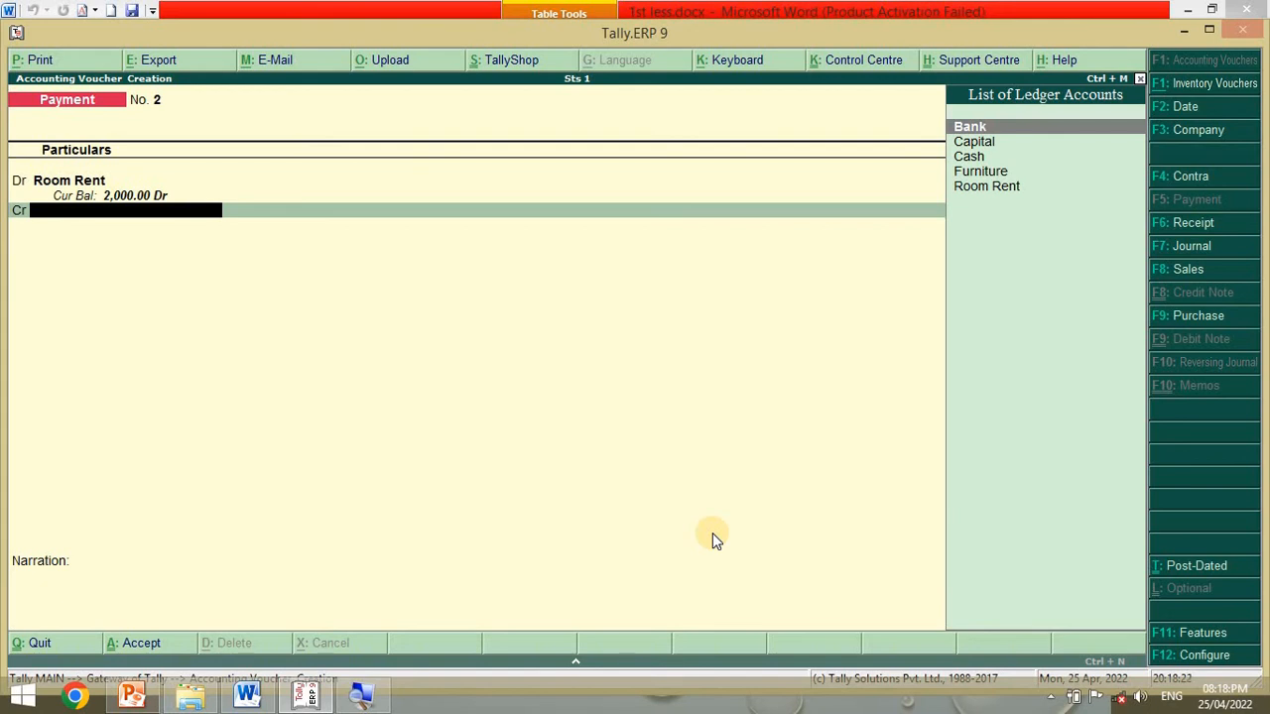
type("Cas")
key("Return")
key("Return")
key("Return")
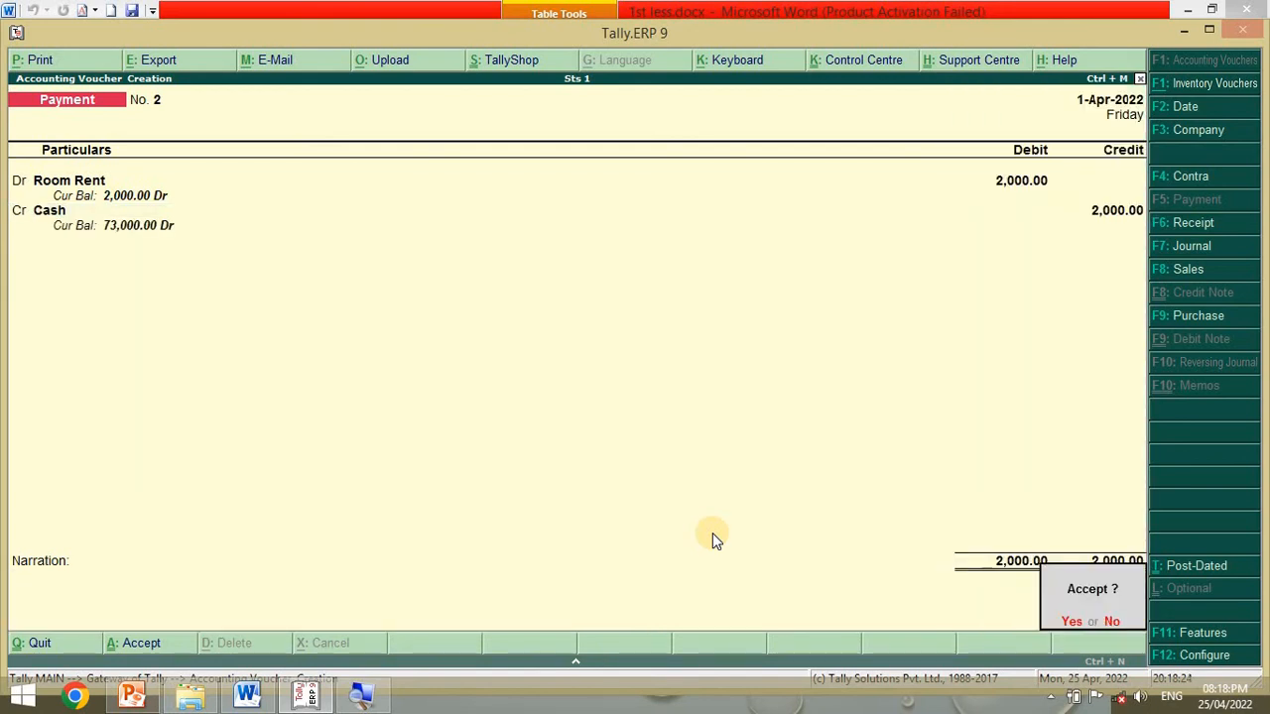
key("Return")
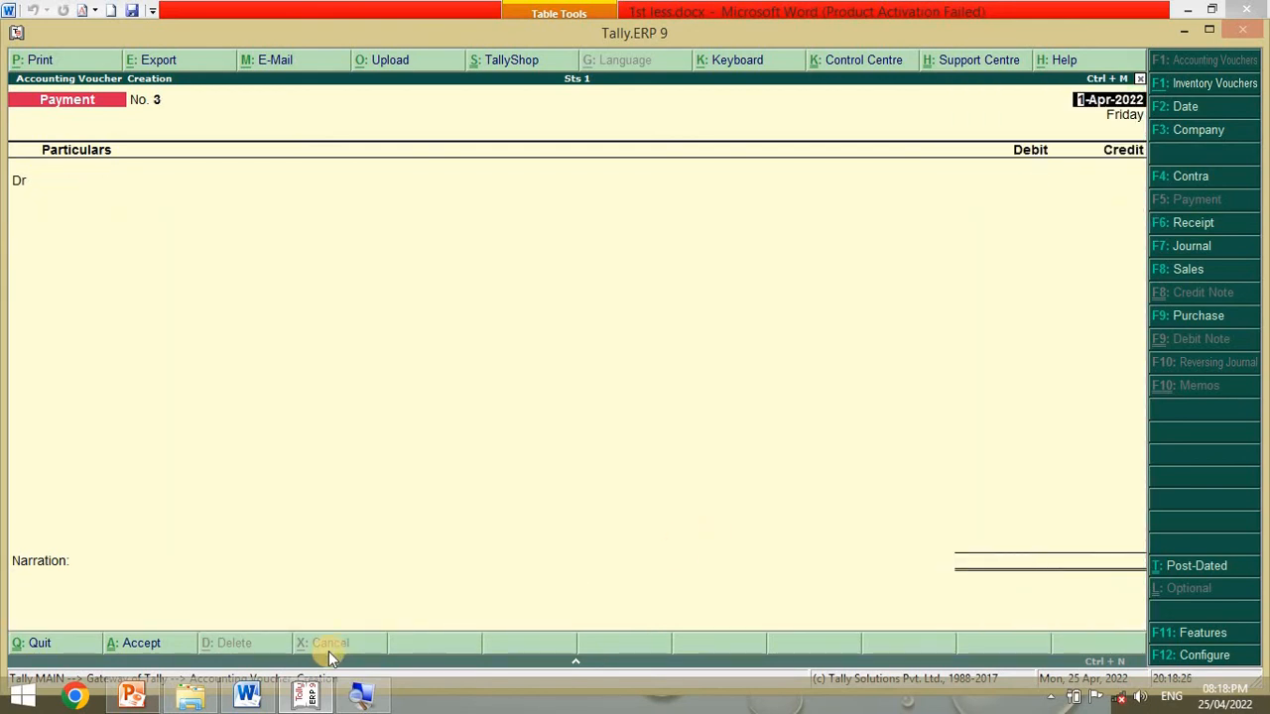
- Switch to the Word lesson and highlight the "Cash purchase" transaction dated 05-02-2022
left_click(248, 699)
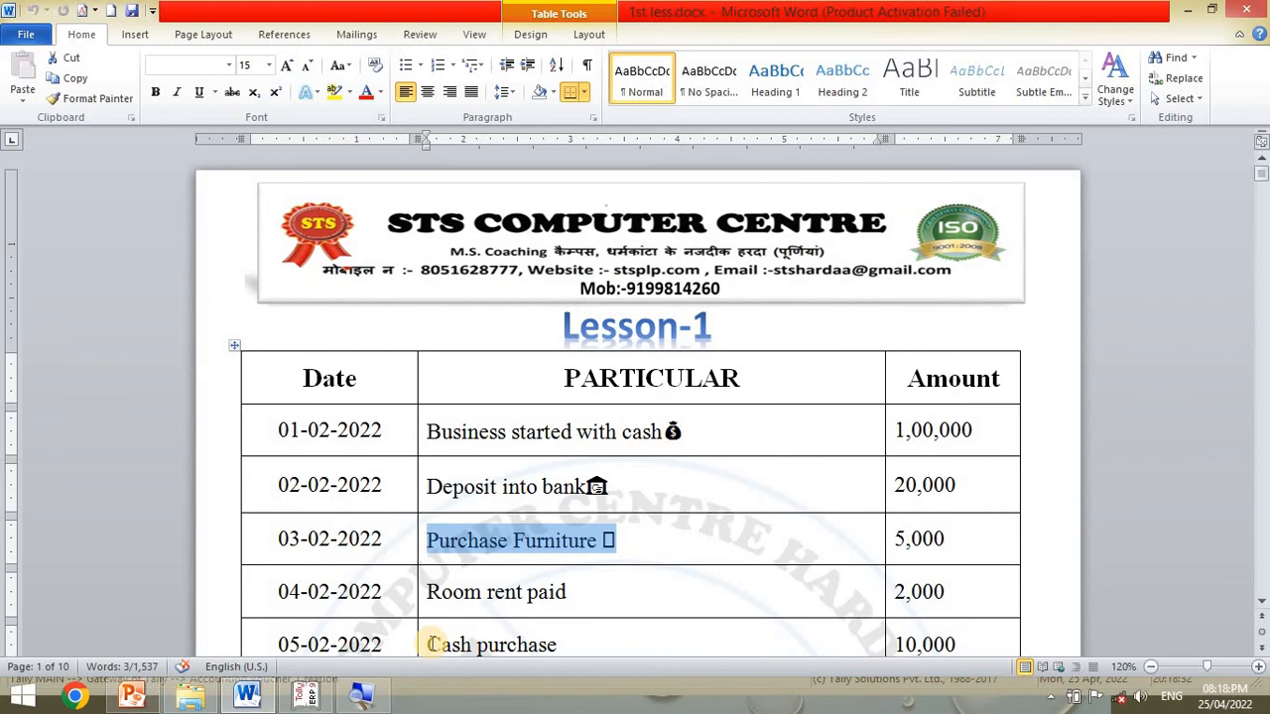
left_click_drag(430, 645, 523, 645)
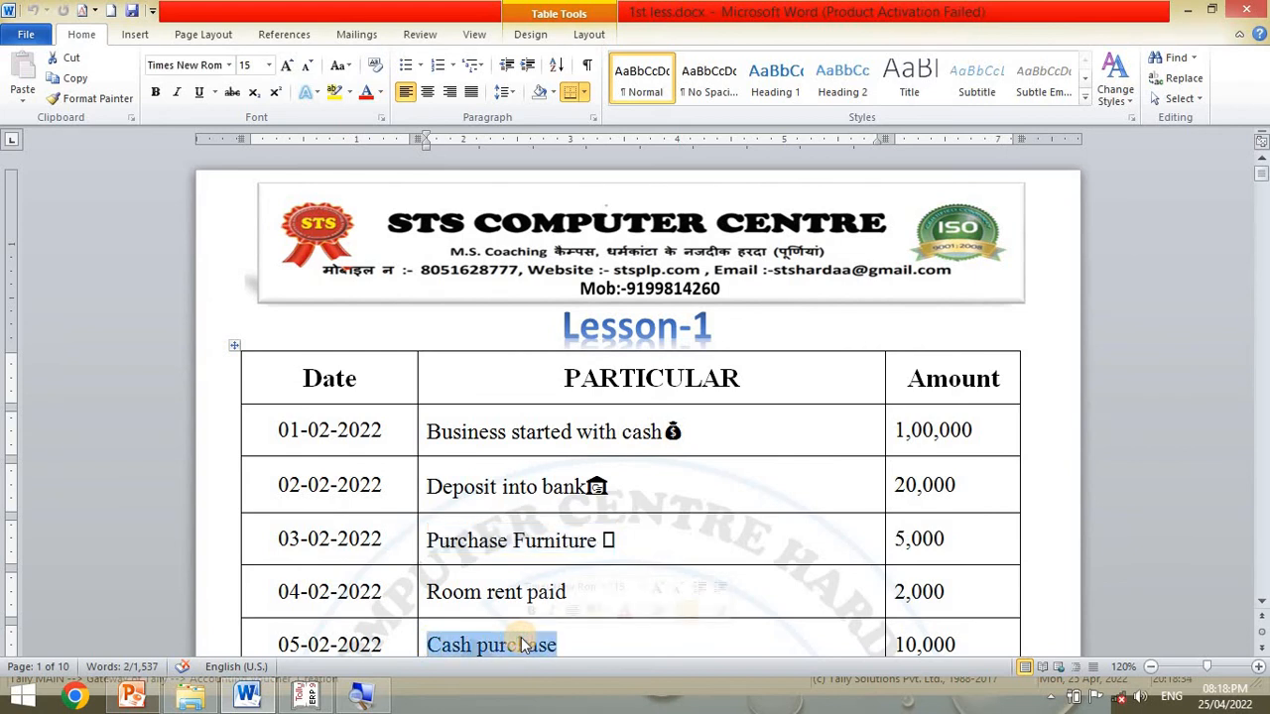
- Switch to the slide show and reveal the fifth voucher entry
key("alt+Tab")
key("alt+Tab")
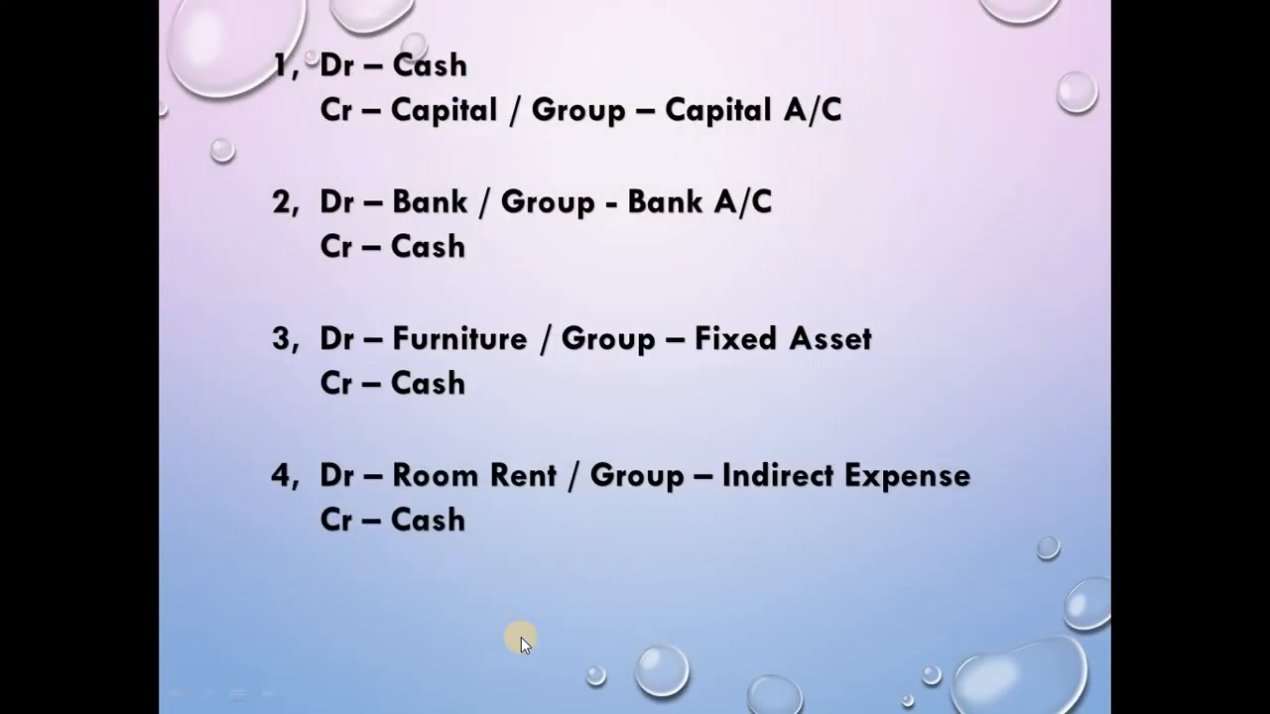
left_click(520, 637)
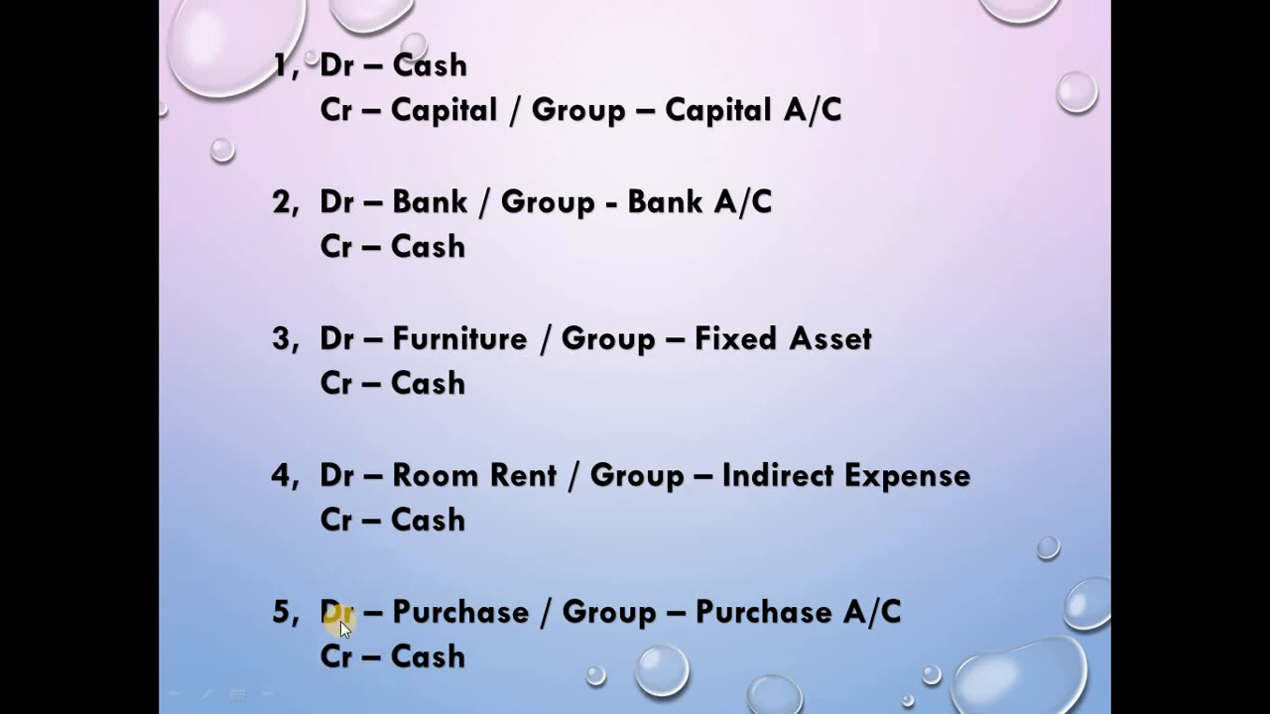
- Switch to Tally, keep the payment date 1-Apr-2022, and recheck the fifth entry on the slide before returning to the voucher's debit line
key("alt+Tab")
key("alt+Tab")
key("alt+Tab")
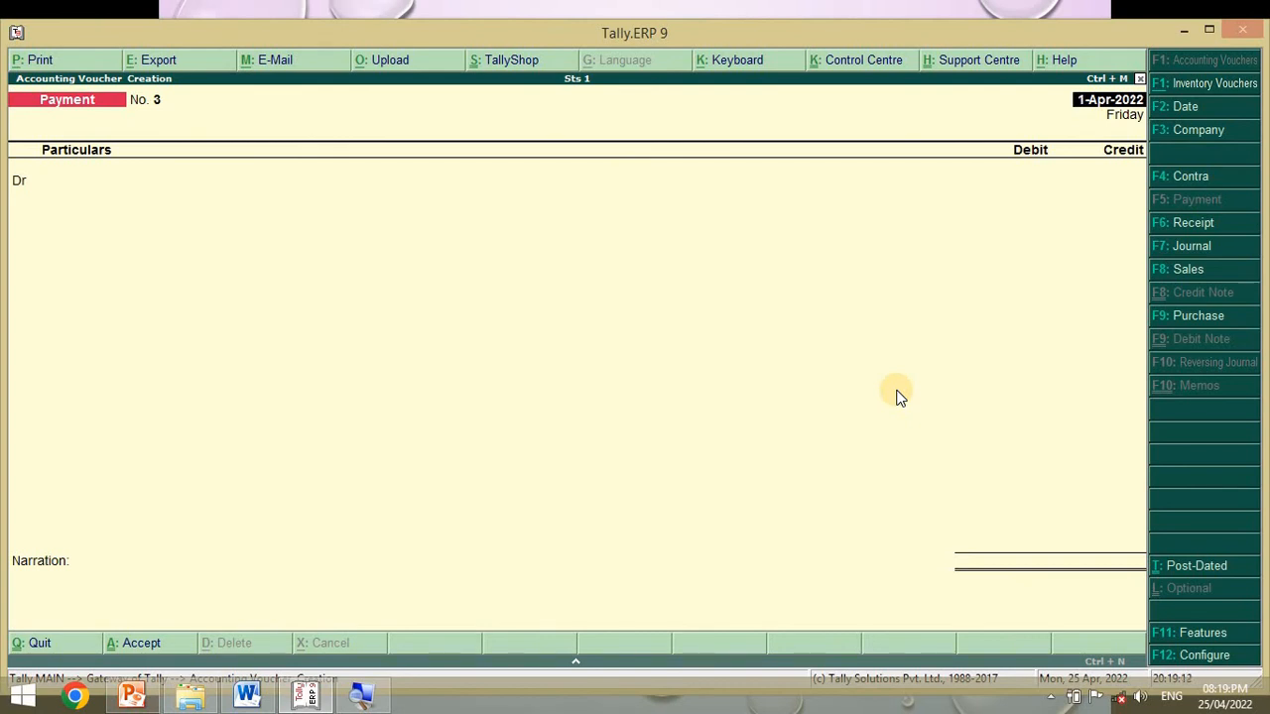
key("Return")
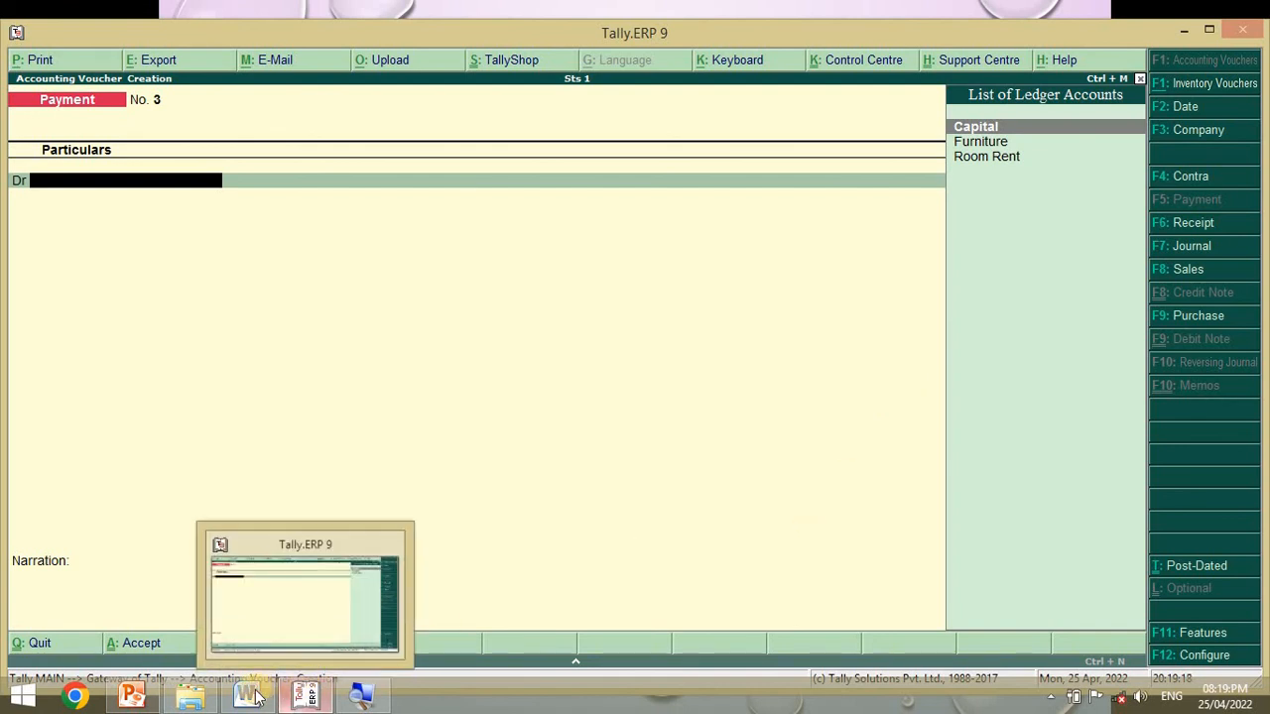
mouse_move(250, 696)
left_click(258, 635)
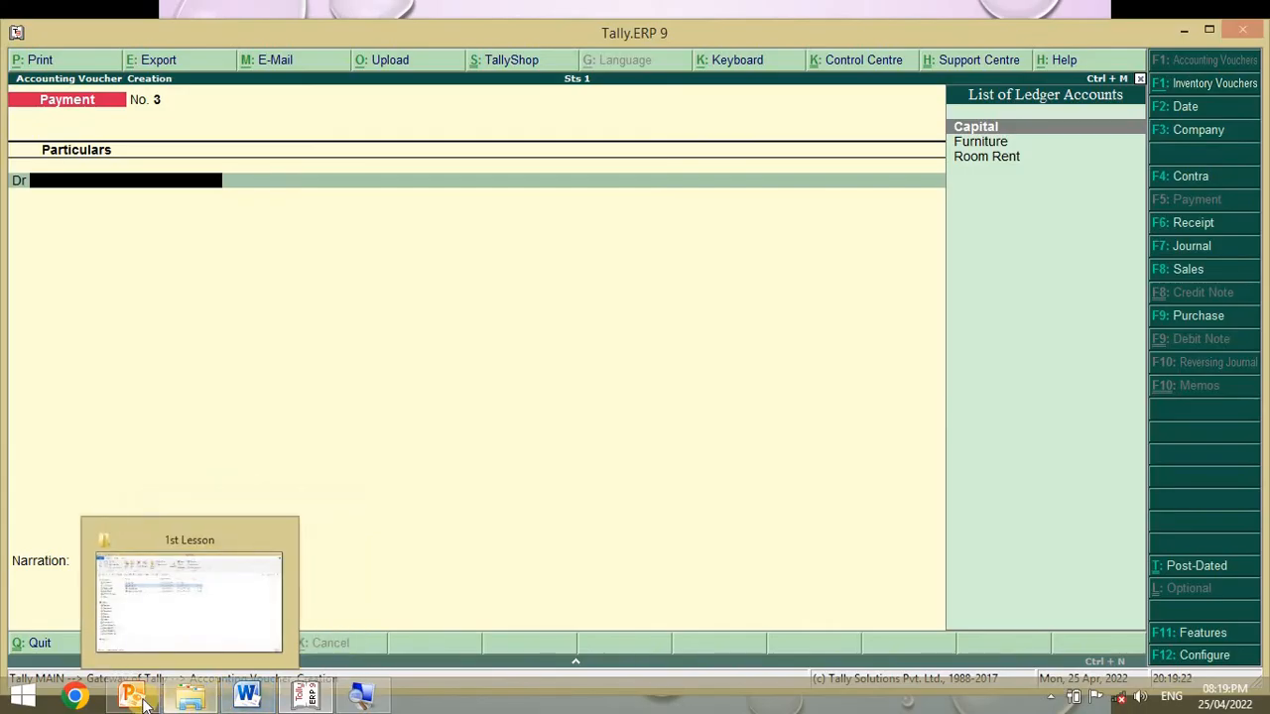
left_click(132, 697)
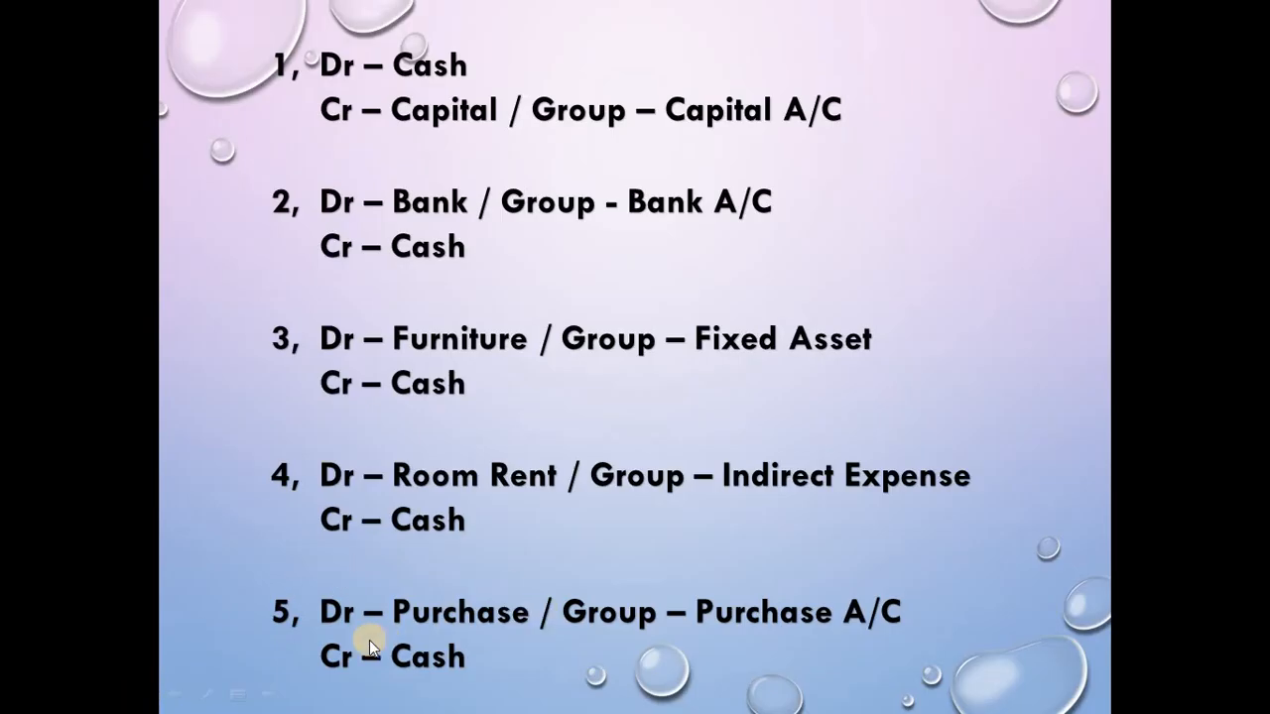
key("alt+Tab")
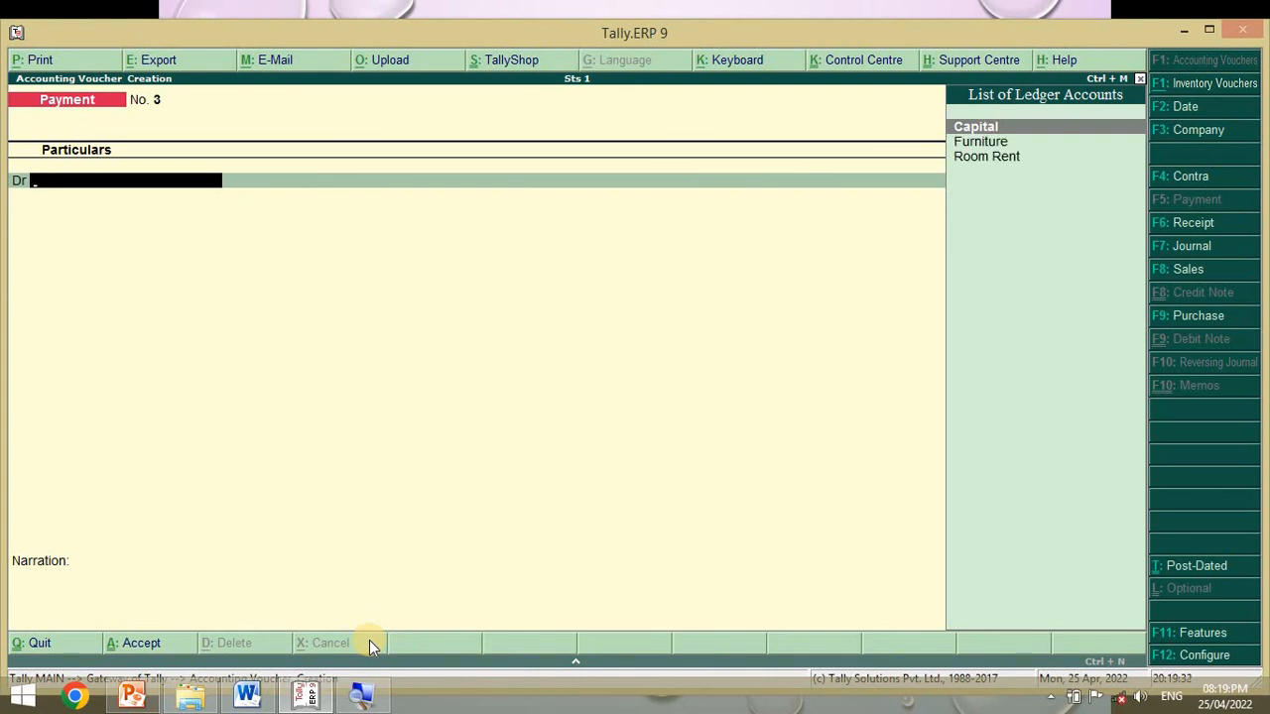
- Create a ledger named Purchase under Purchase Accounts with inventory values not affected and no bank details, for the debit line
key("alt+c")
type("Pur")
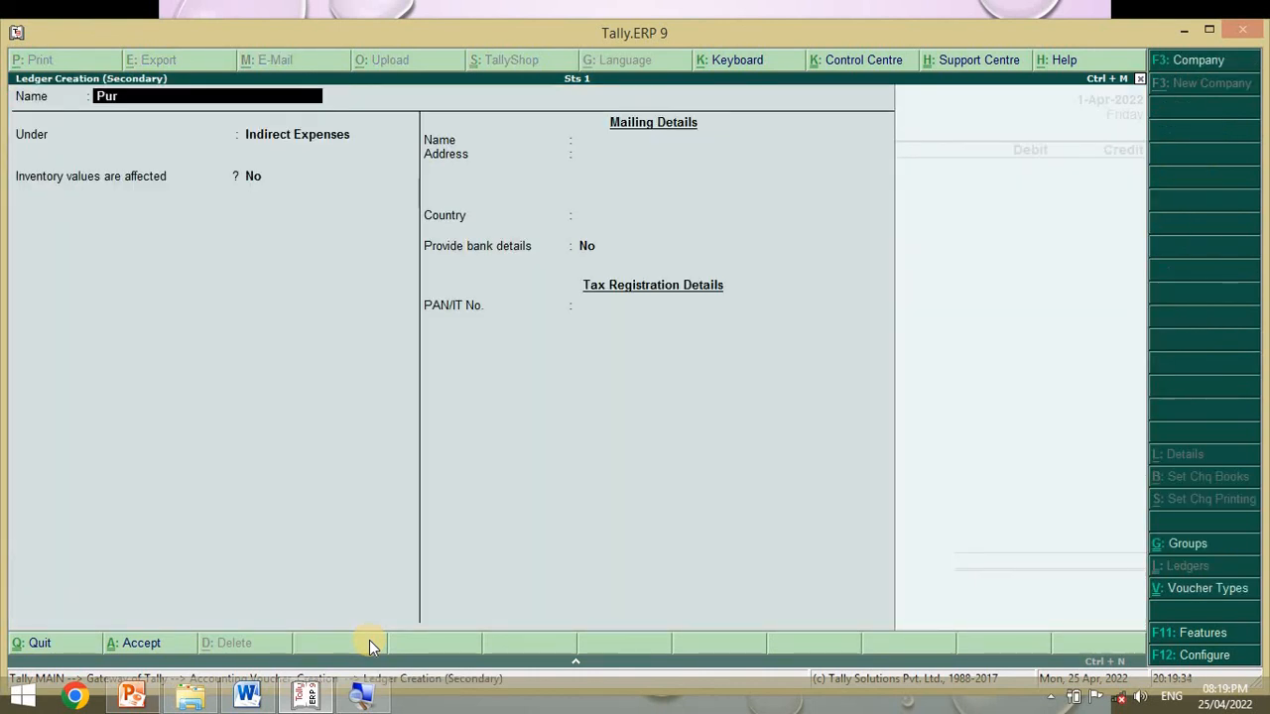
type("chase")
key("Return")
type("Pu")
key("Return")
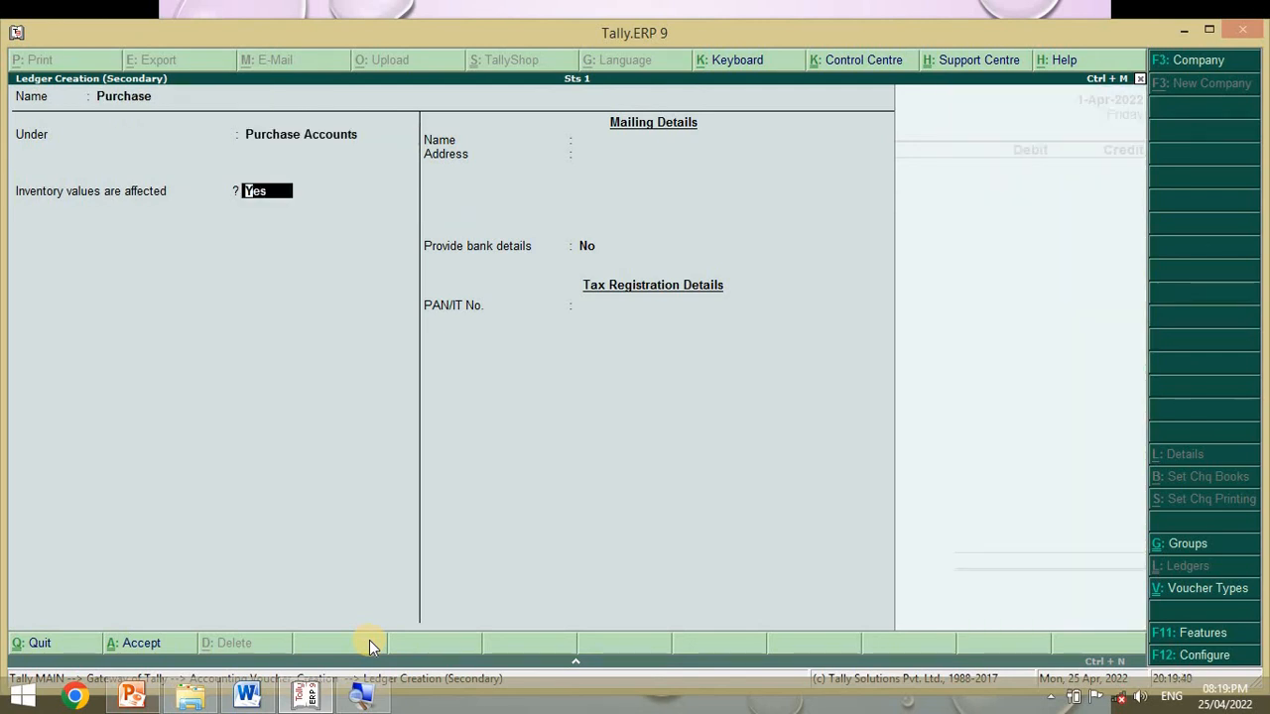
type("n")
key("Return")
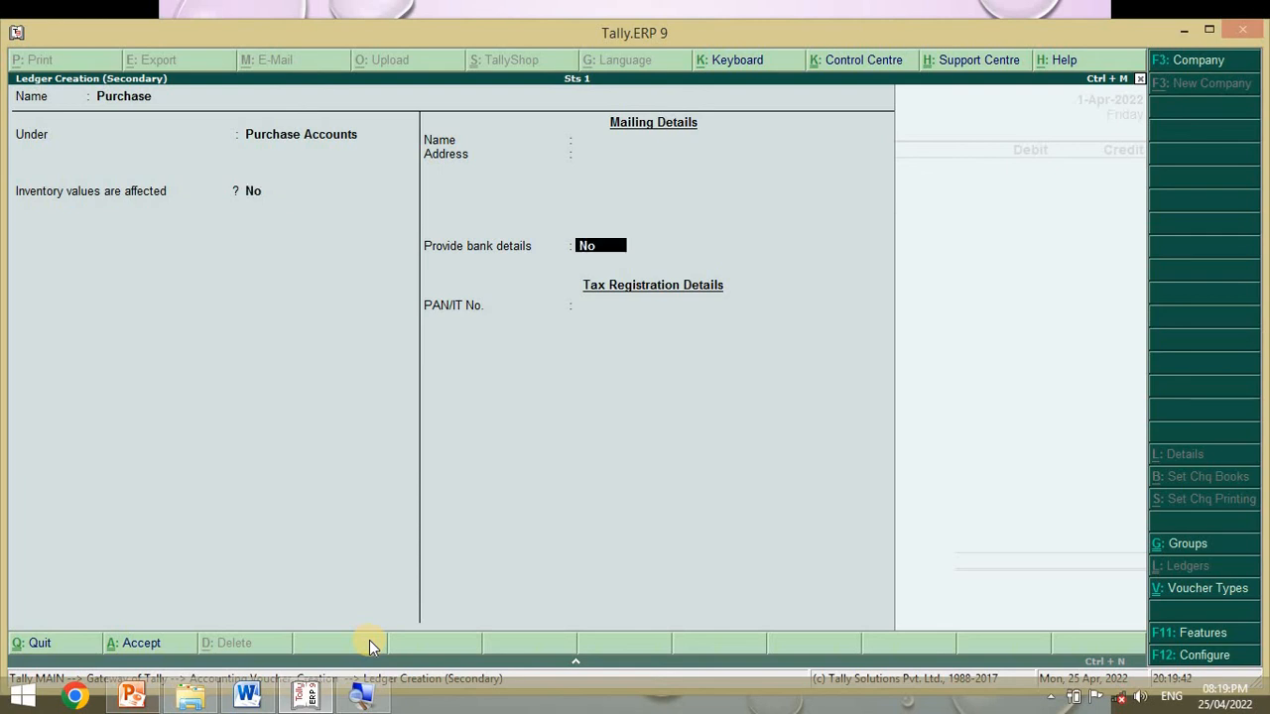
key("Return")
key("Return")
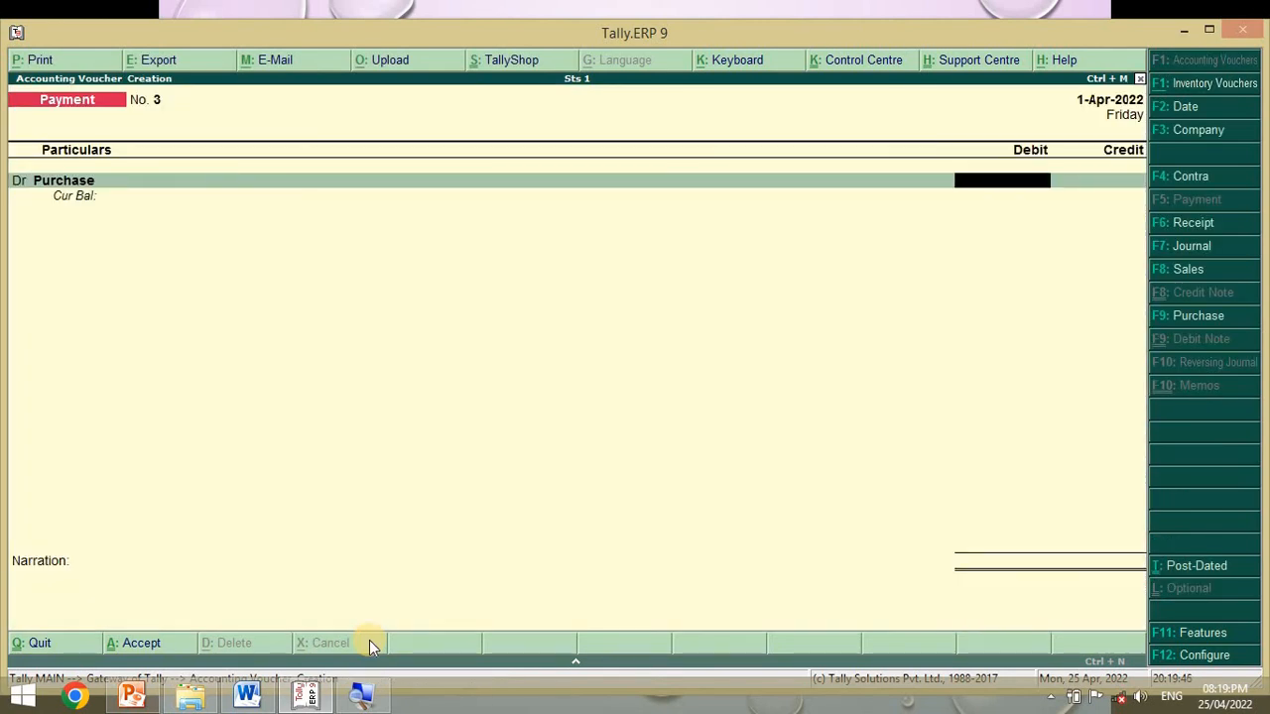
- Check the cash purchase amount in the Word lesson, debit Purchase 10,000.00, credit Cash 10,000.00, and save the payment voucher without a narration
key("alt+Tab")
key("alt+Tab")
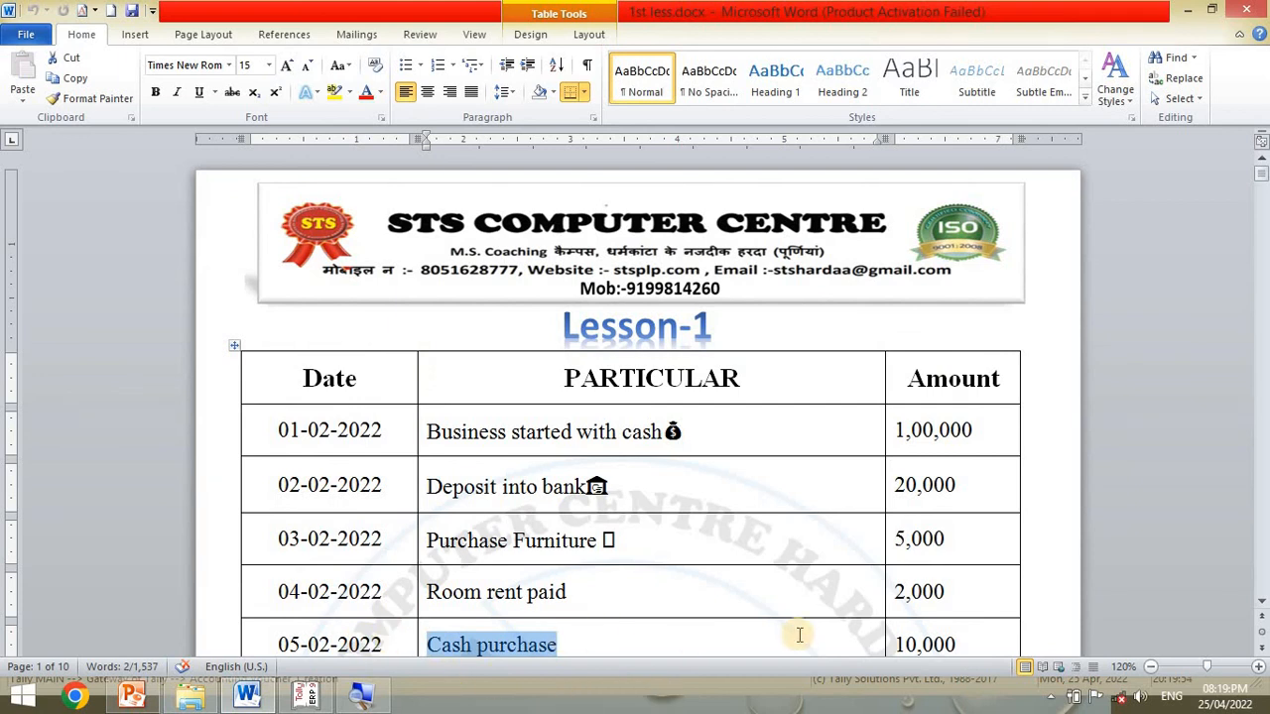
key("alt+Tab")
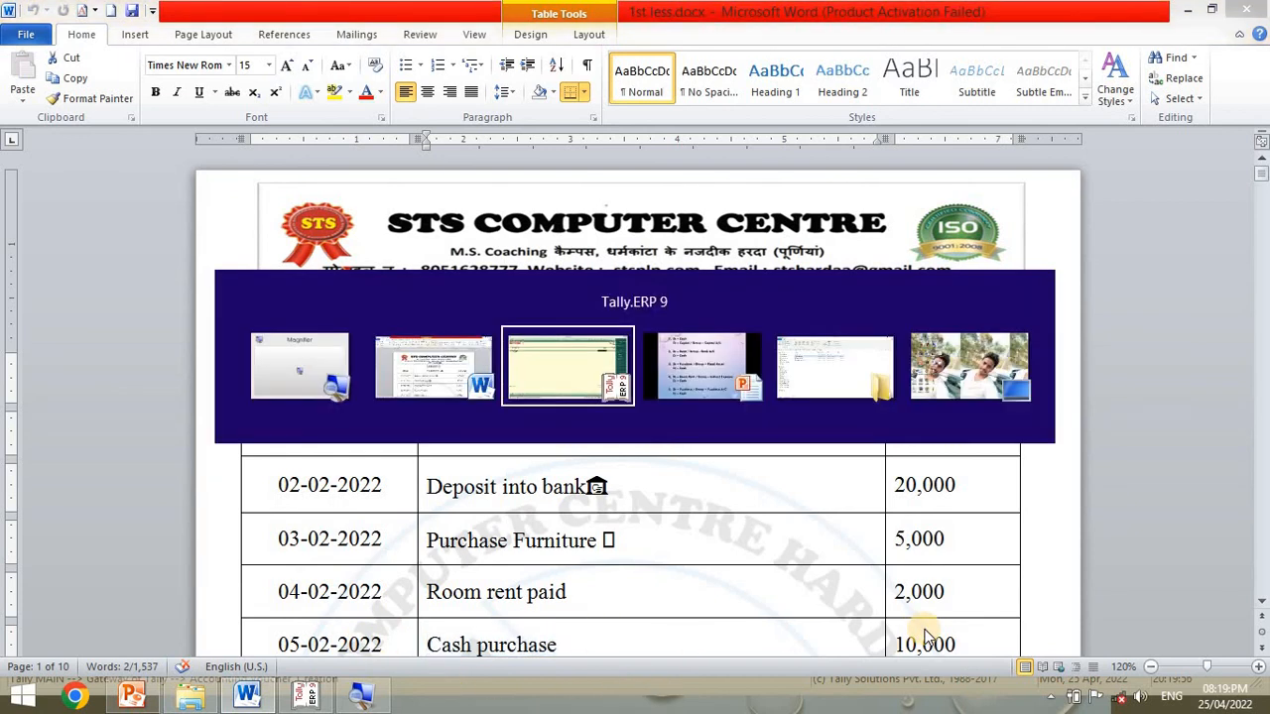
type("1000")
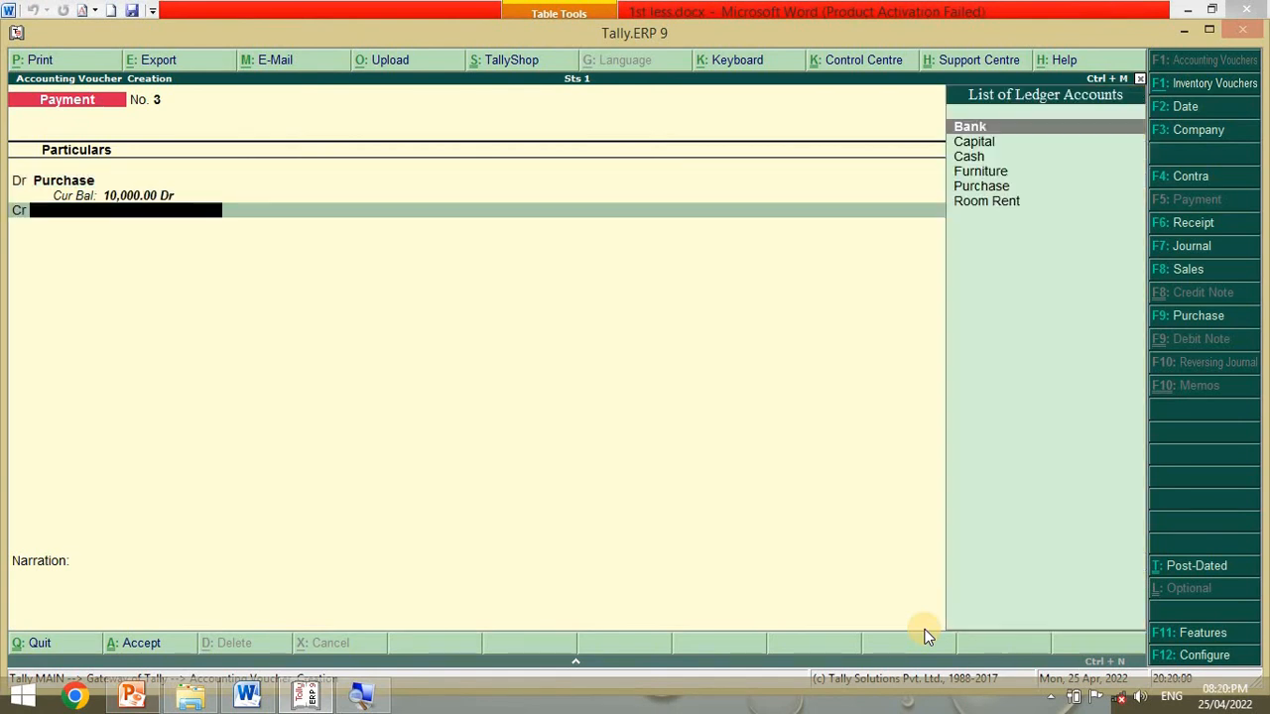
type("Cas")
key("Return")
key("Return")
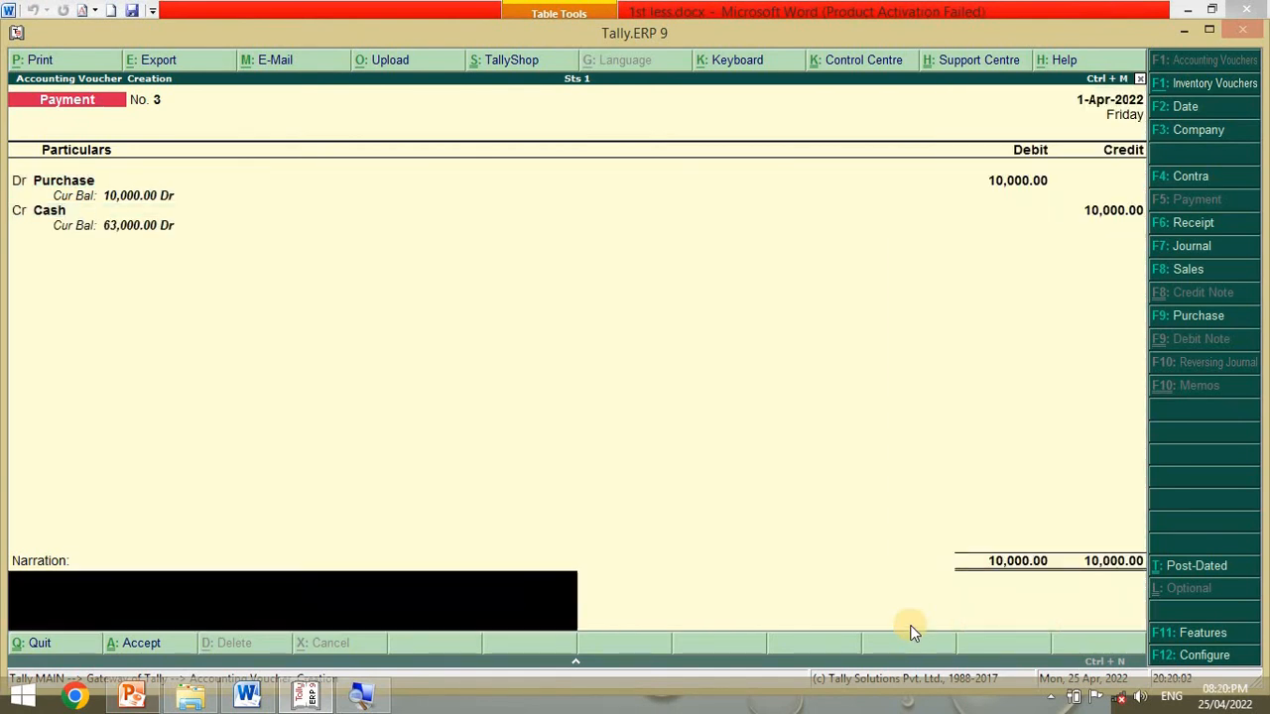
key("Return")
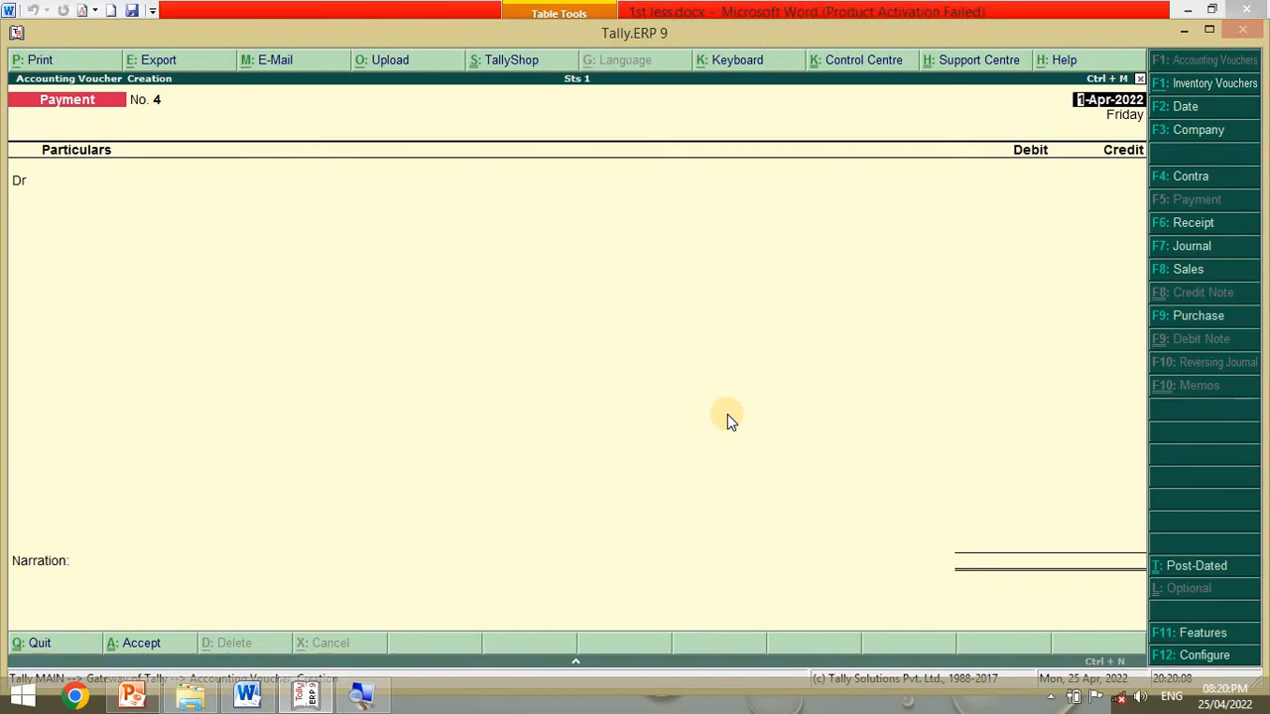
key("super+d")
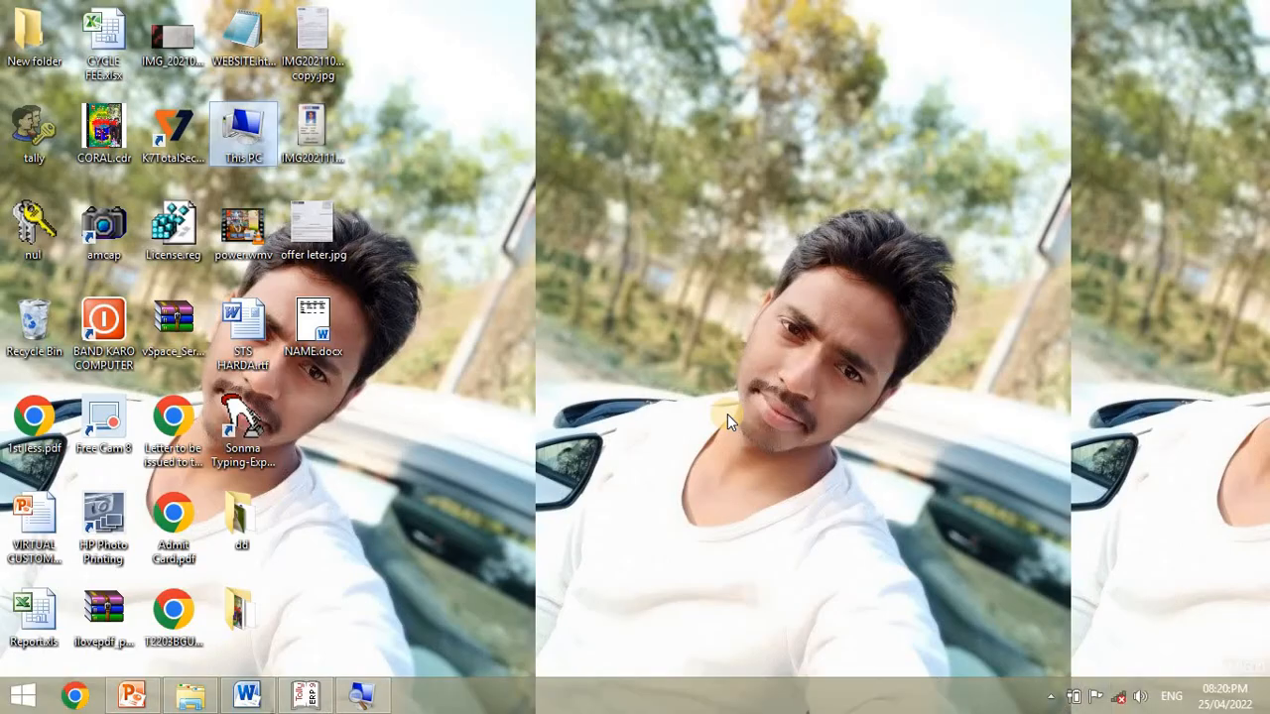
left_click(1054, 691)
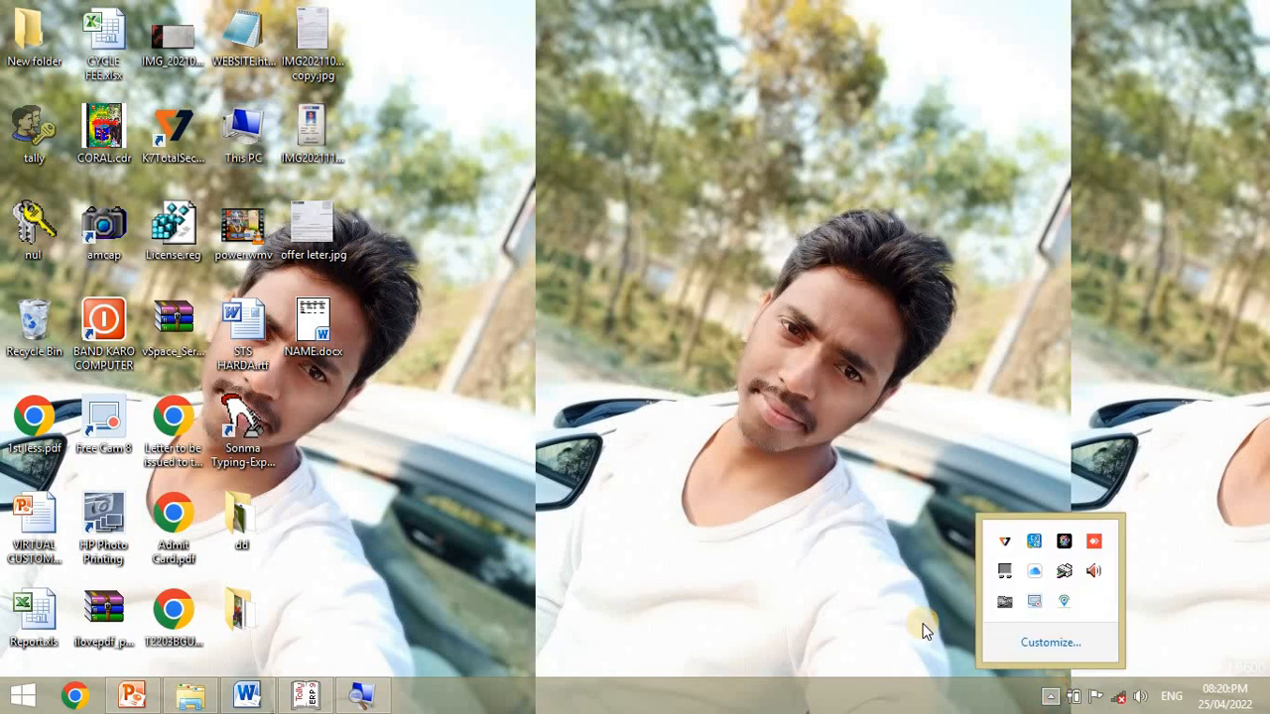
left_click_drag(1037, 556, 1037, 605)
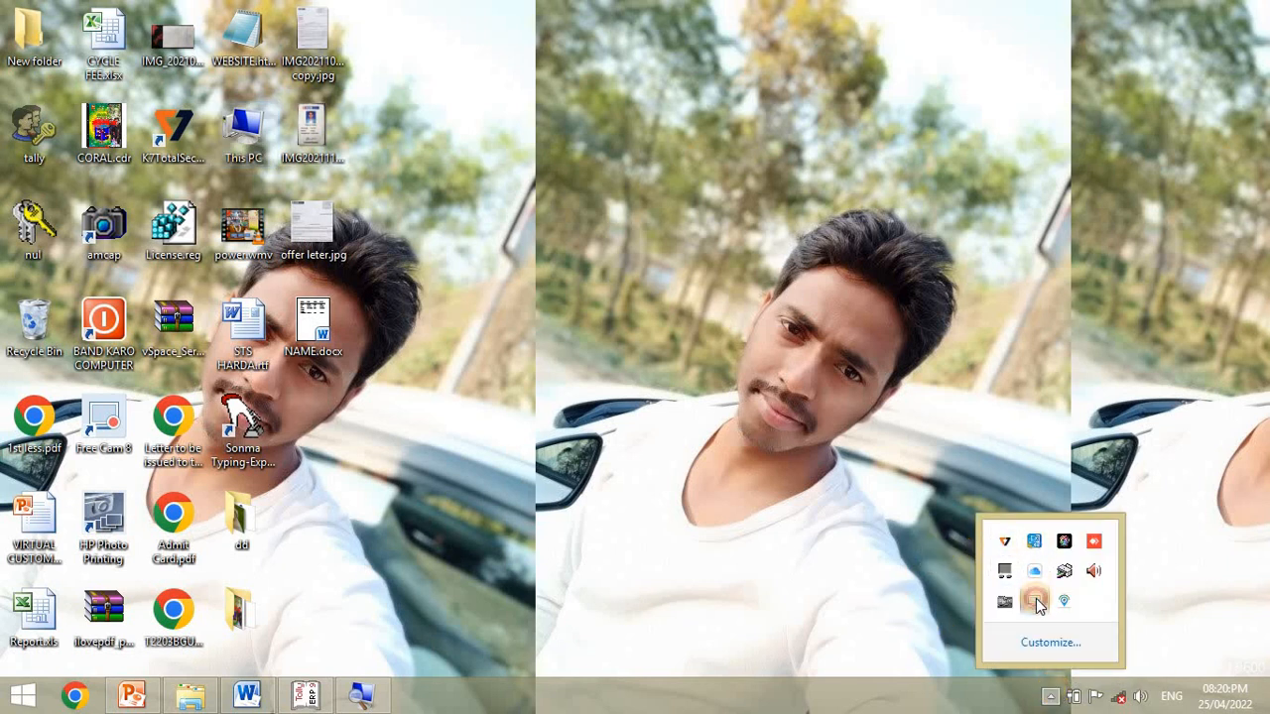